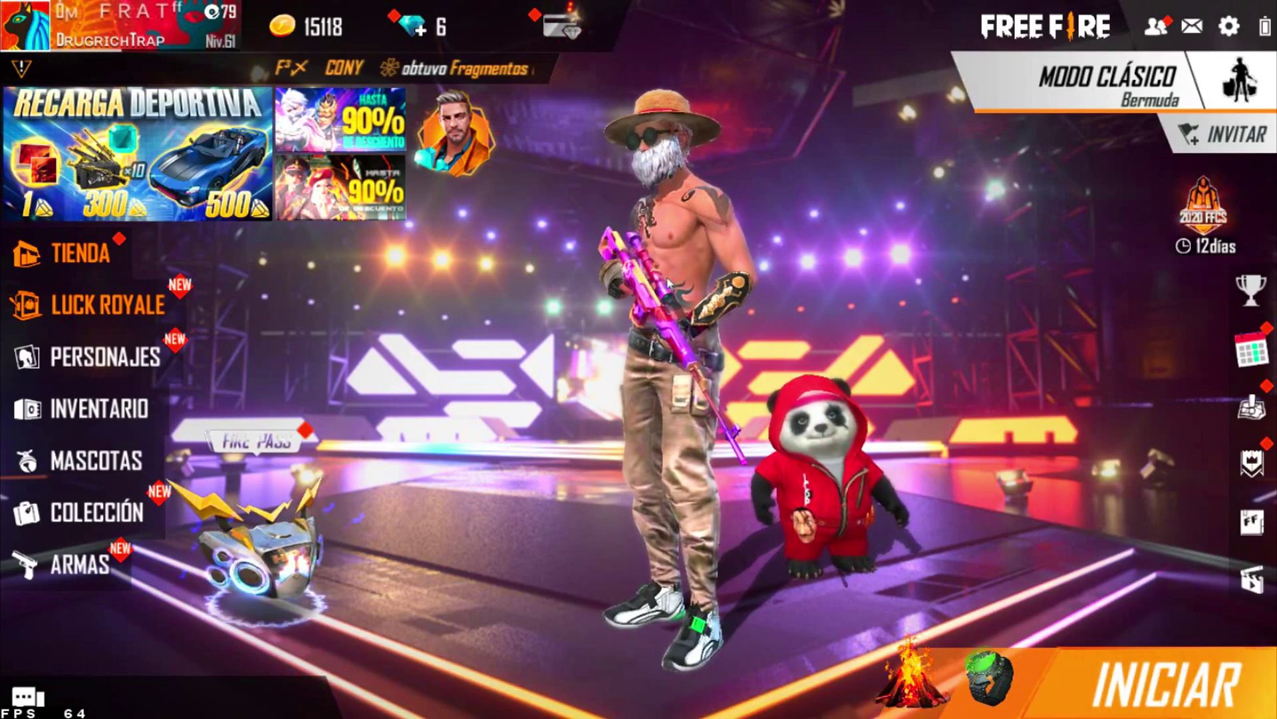
pyautogui.click(759, 387)
pyautogui.click(441, 360)
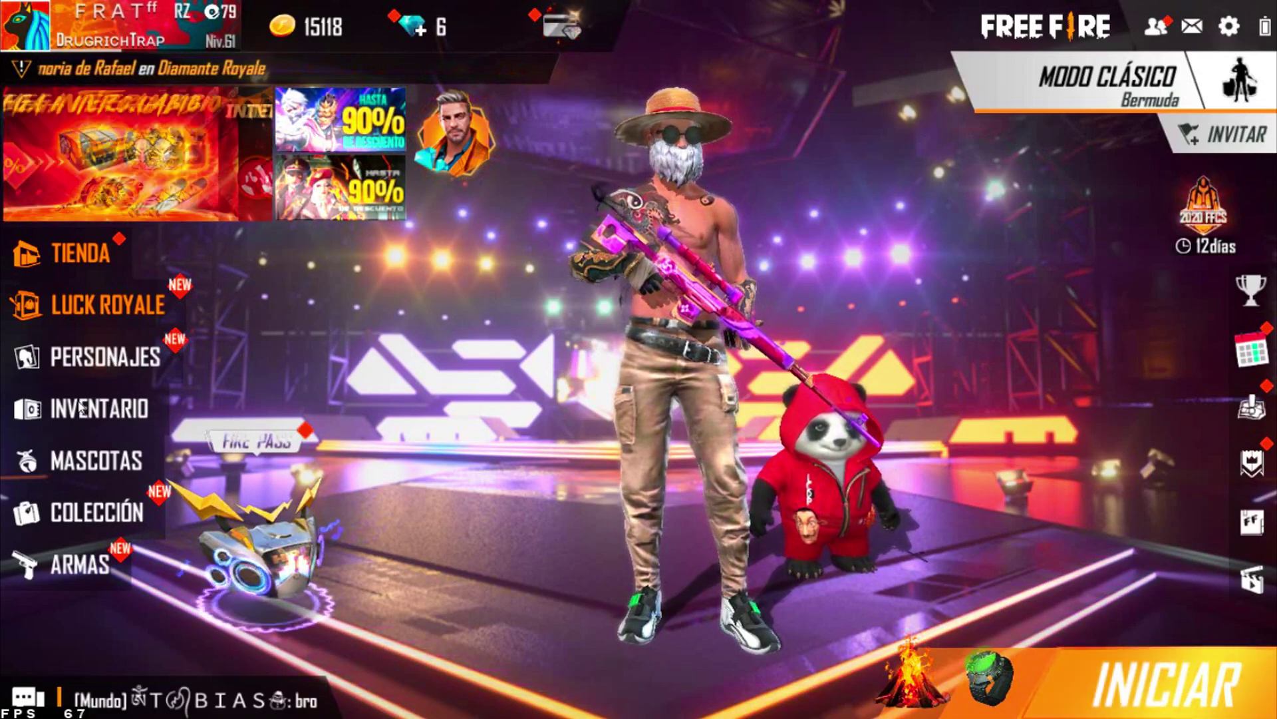
pyautogui.click(56, 407)
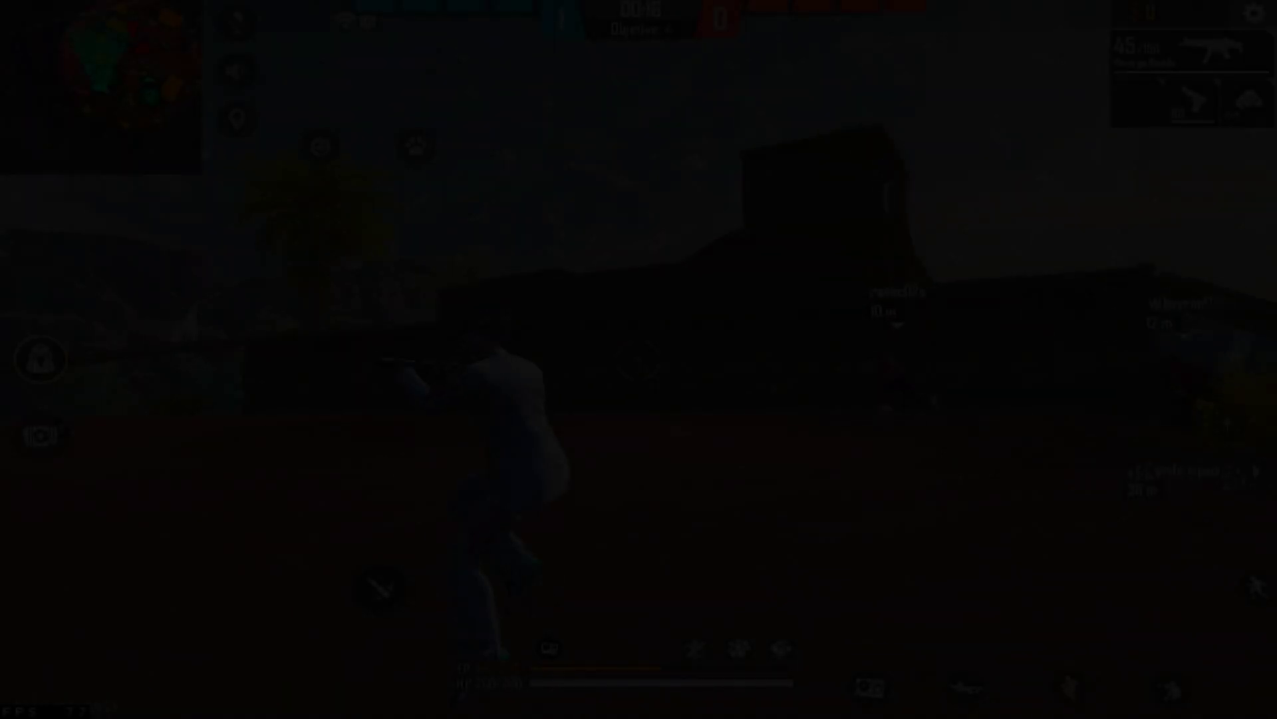
pyautogui.press('w')
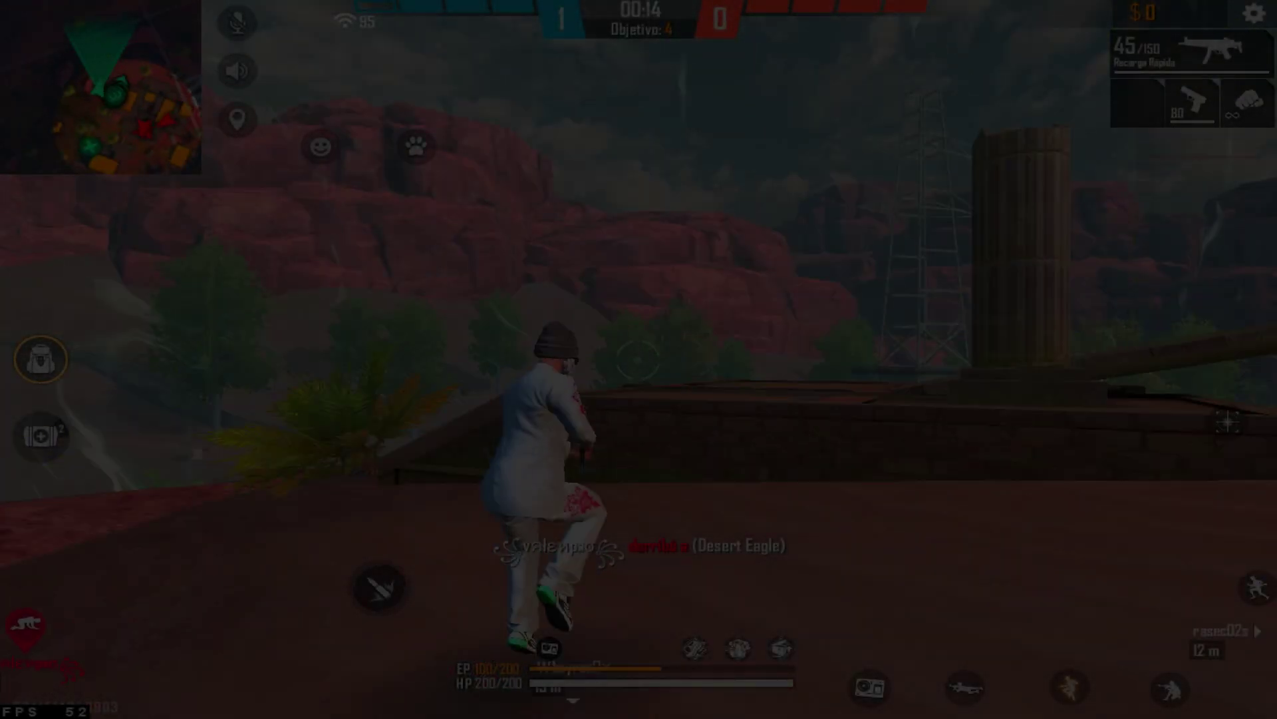
pyautogui.press('w')
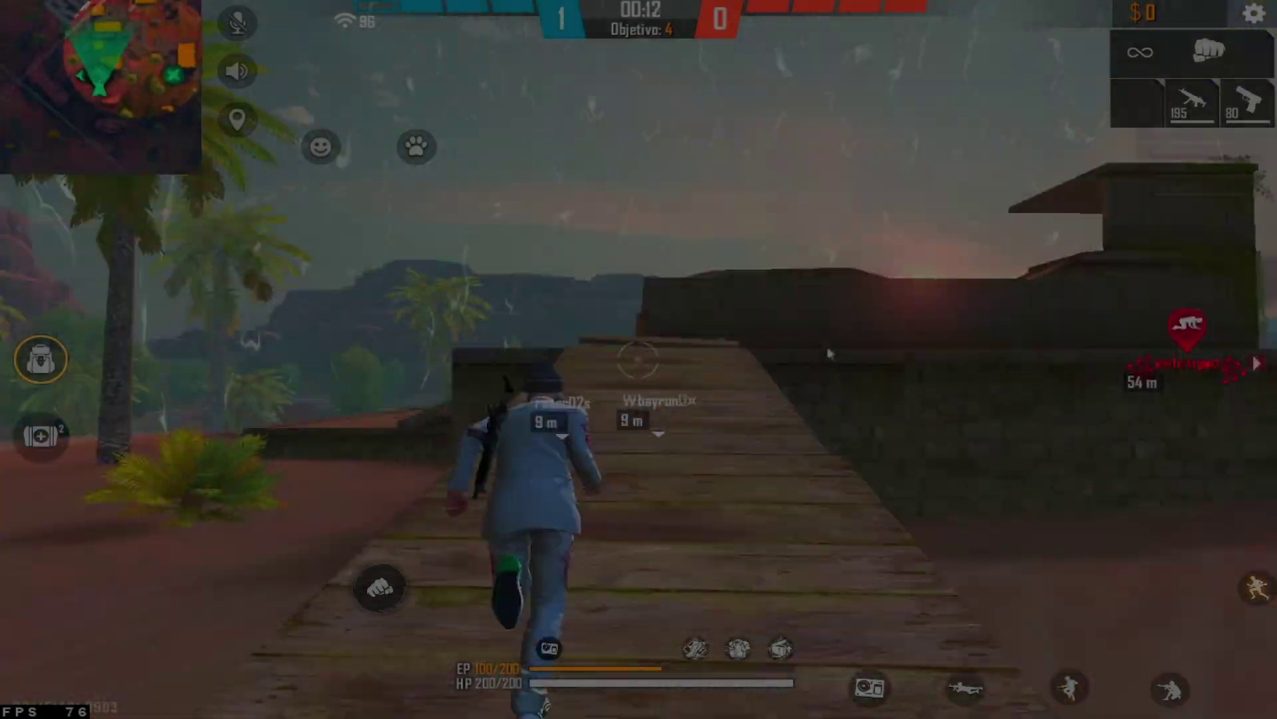
pyautogui.press('w')
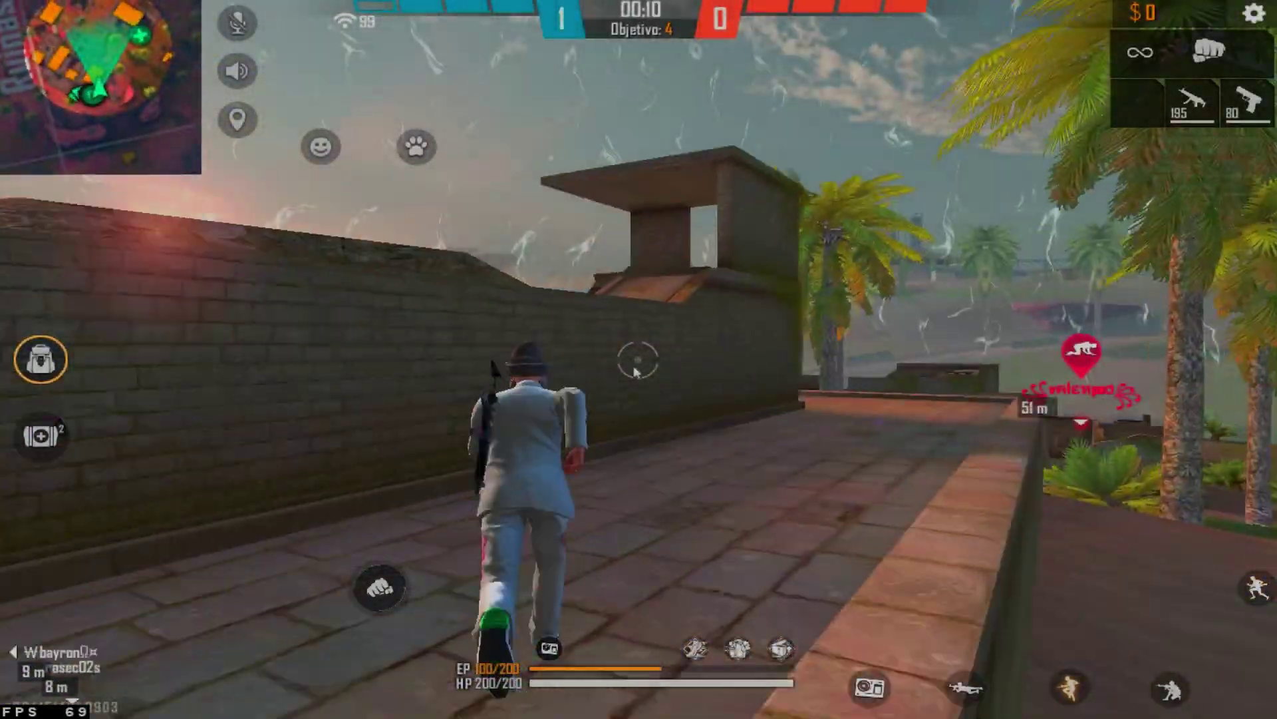
pyautogui.press('w')
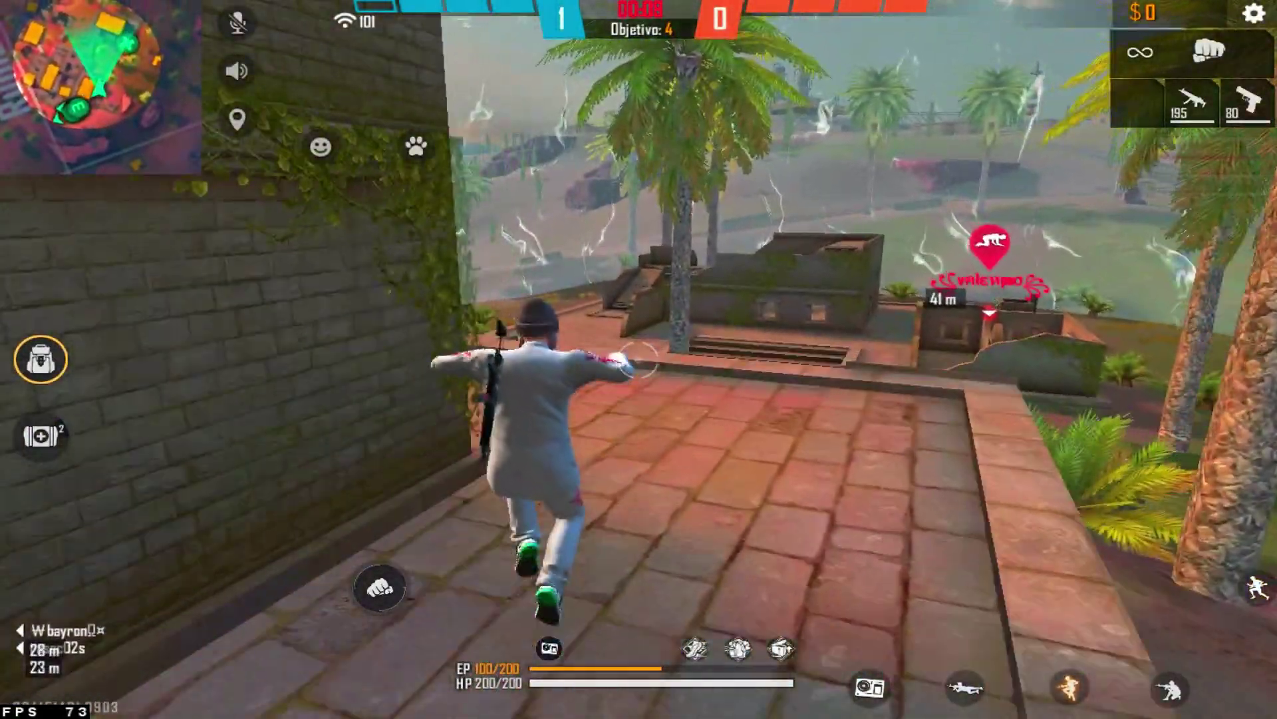
pyautogui.press('1')
pyautogui.press('w')
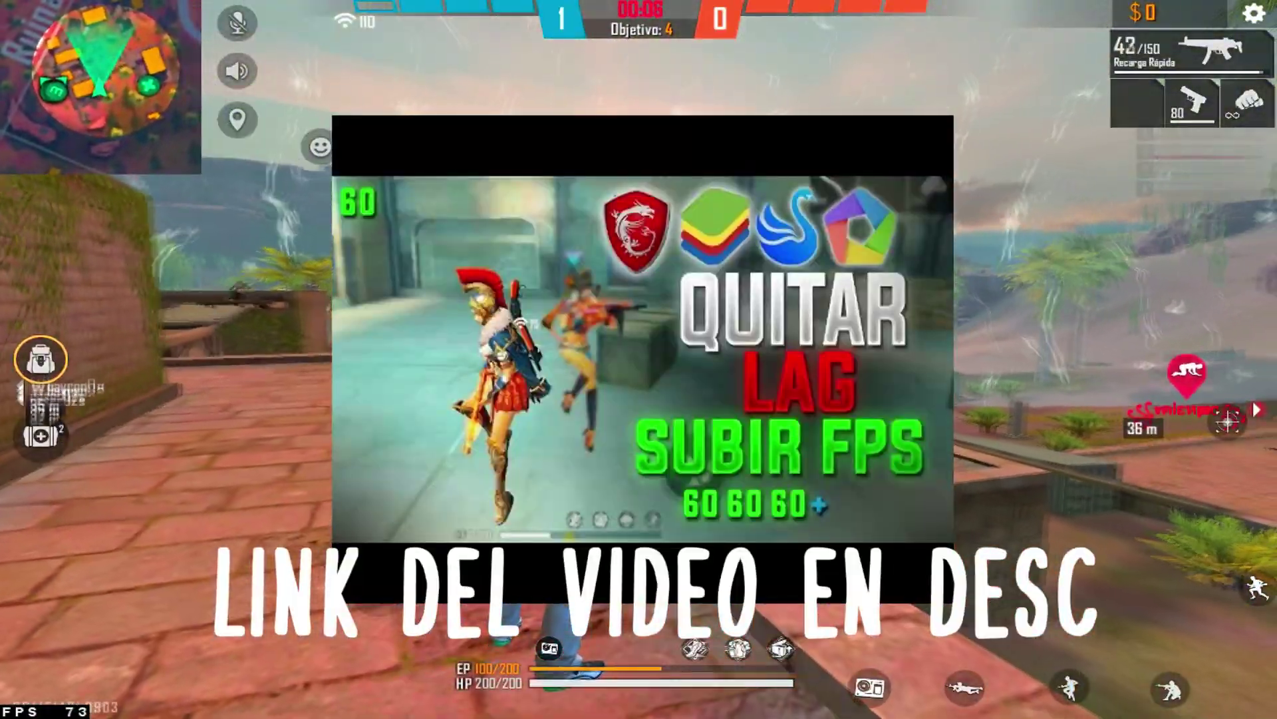
pyautogui.press('w')
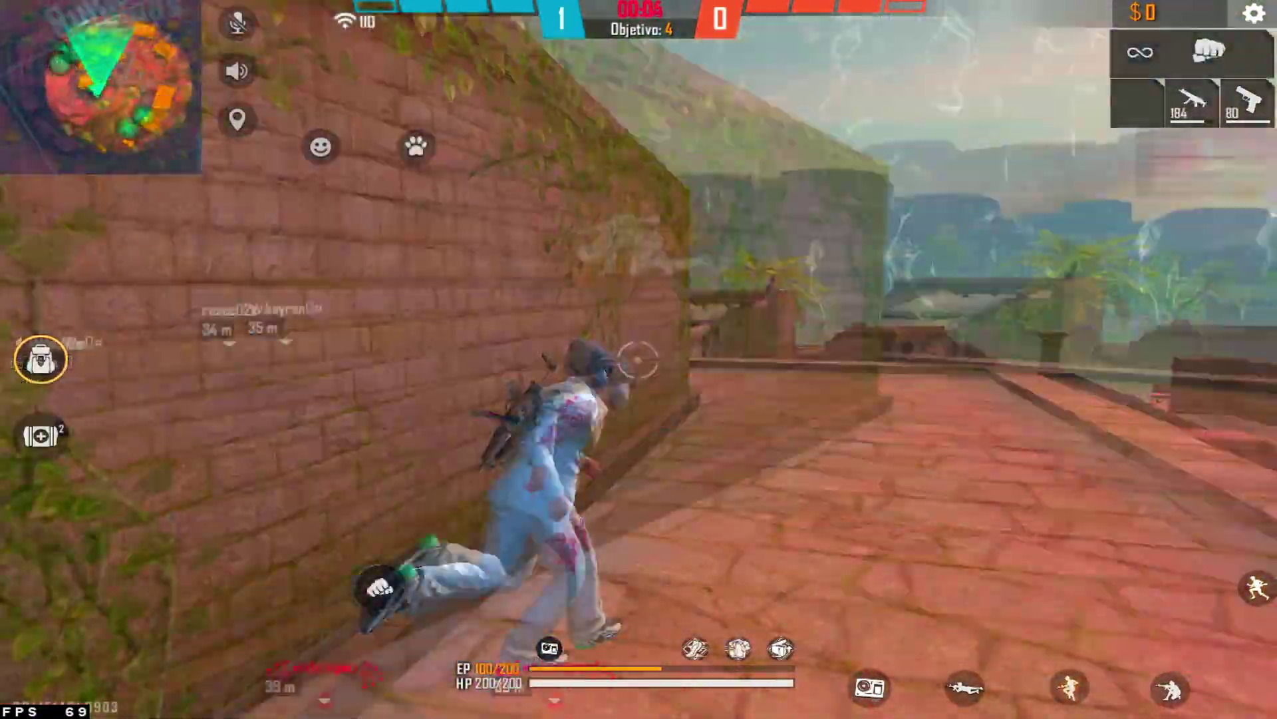
pyautogui.press('1')
pyautogui.press('w')
pyautogui.click(637, 360)
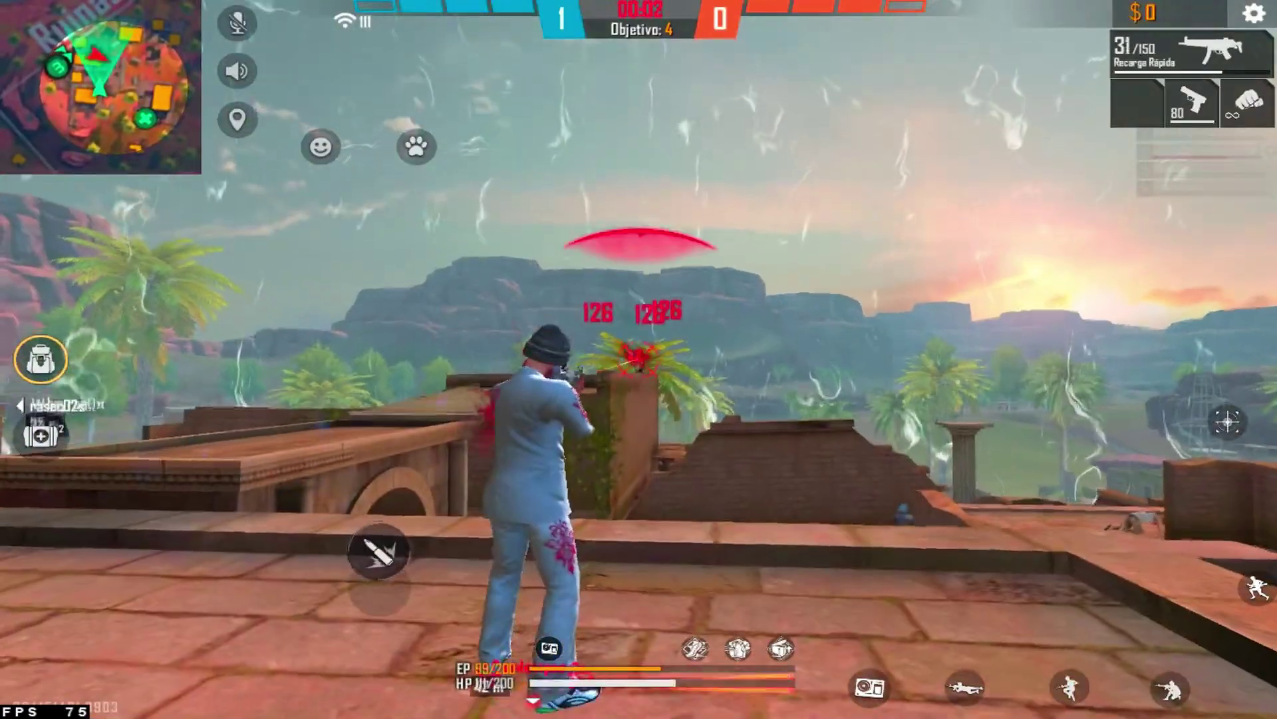
pyautogui.press('w')
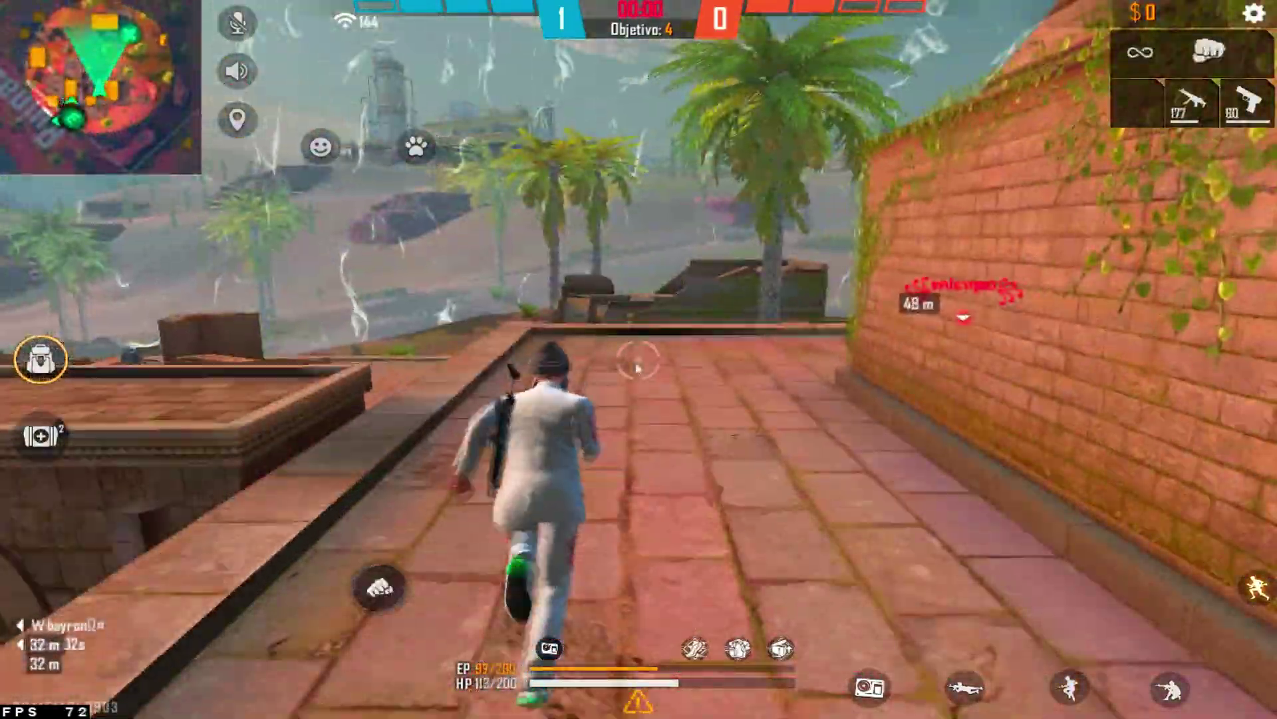
pyautogui.press('1')
pyautogui.press('w')
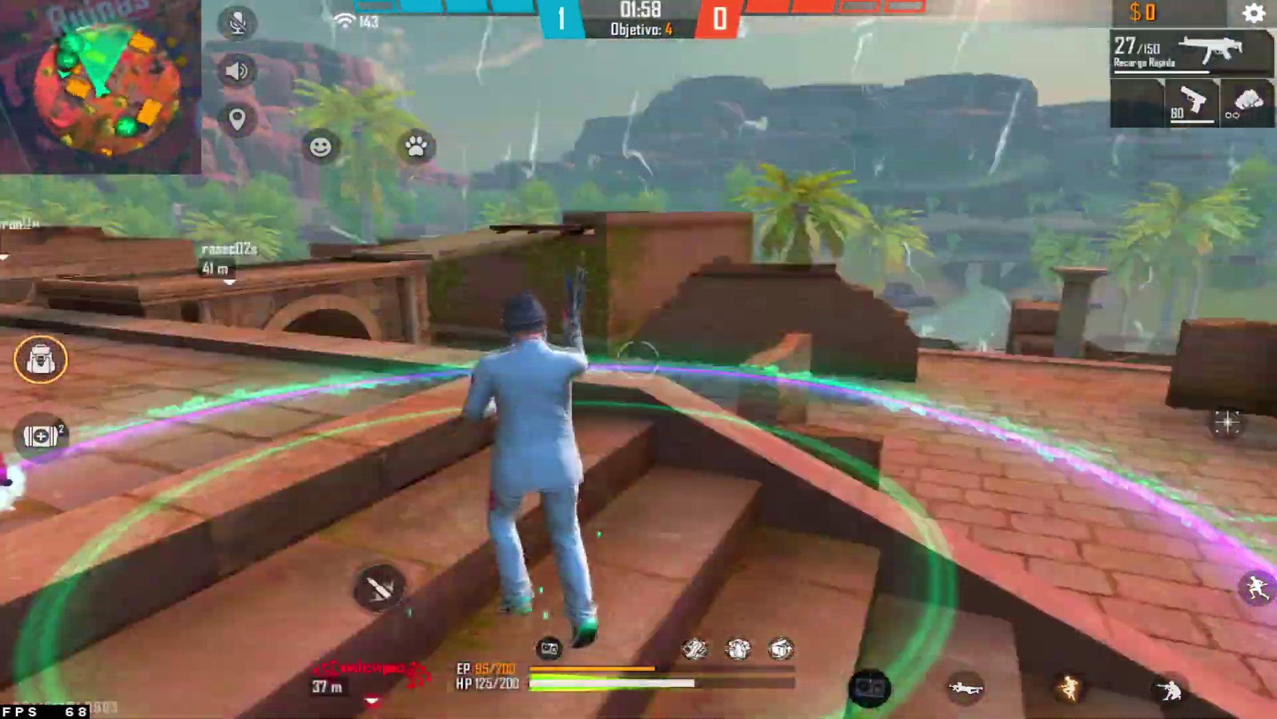
pyautogui.click(638, 359)
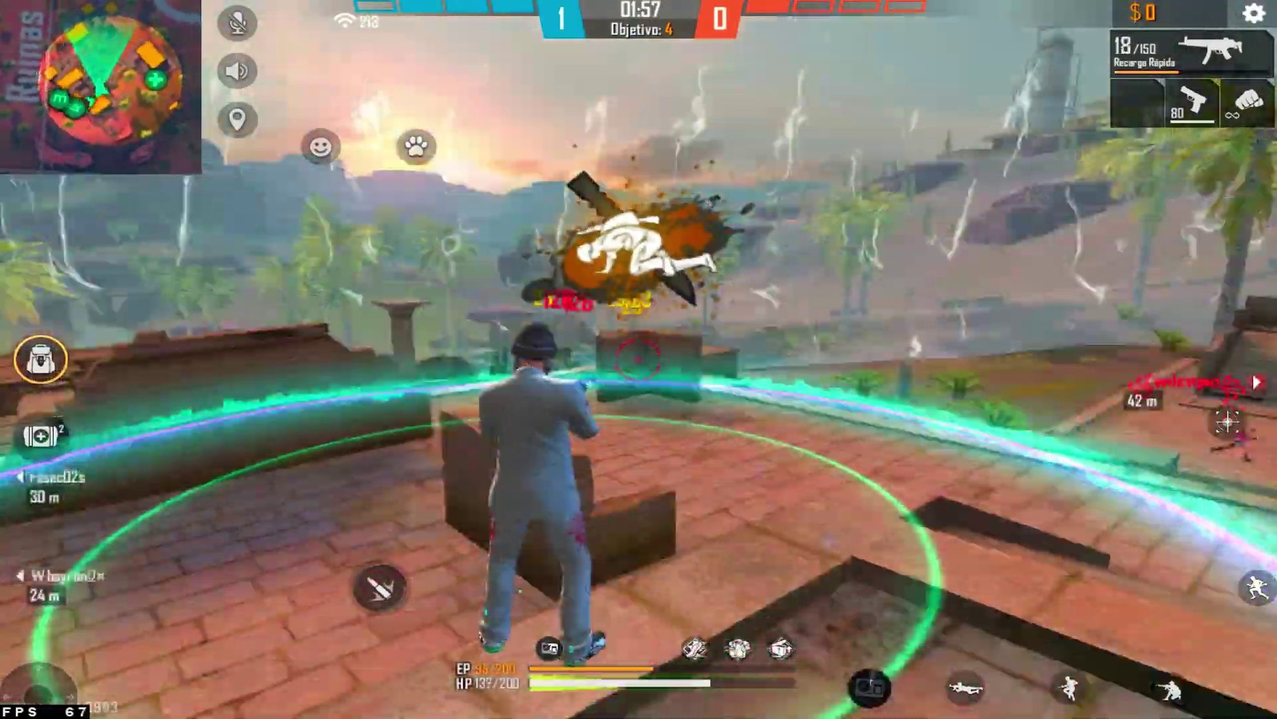
pyautogui.press('w')
pyautogui.click(637, 360)
pyautogui.click(637, 360)
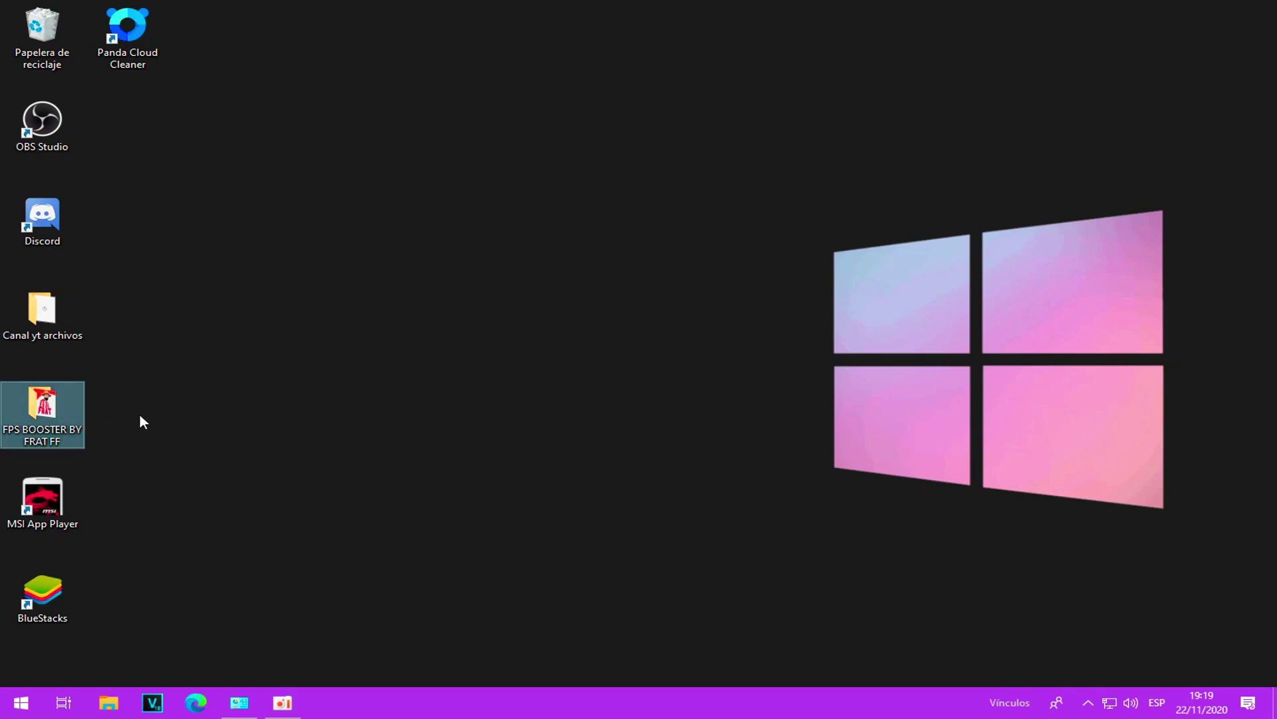
# Move the FPS BOOSTER BY FRAT FF folder to the end of the desktop icons, after Panda Cloud Cleaner
pyautogui.moveTo(42, 410); pyautogui.dragTo(676, 347)
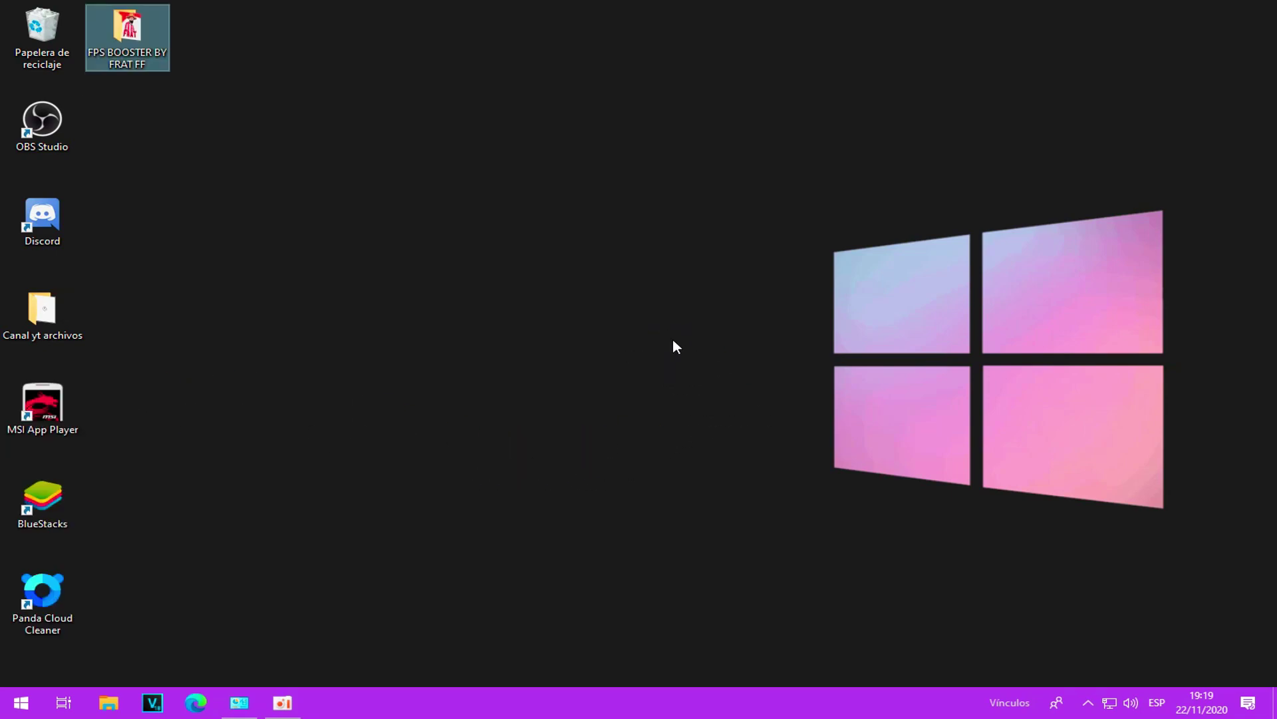
pyautogui.moveTo(127, 64); pyautogui.dragTo(308, 196)
pyautogui.rightClick(330, 209)
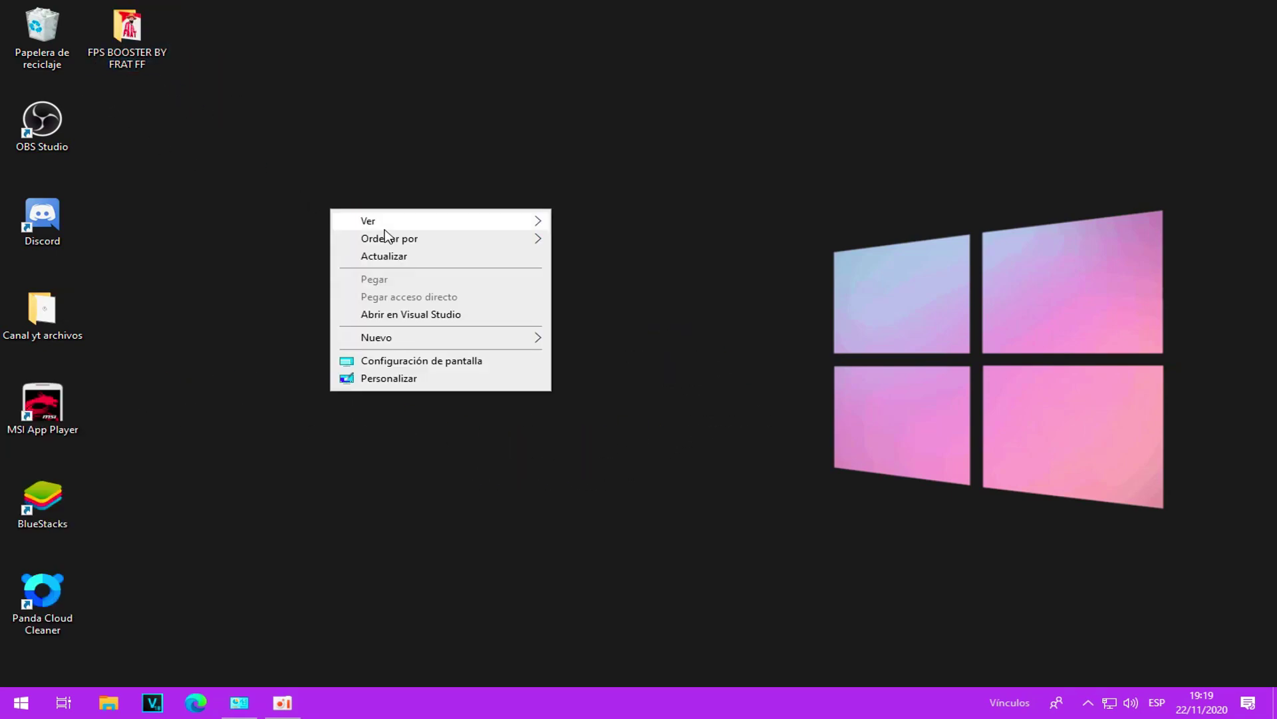
pyautogui.moveTo(385, 228)
pyautogui.click(253, 146)
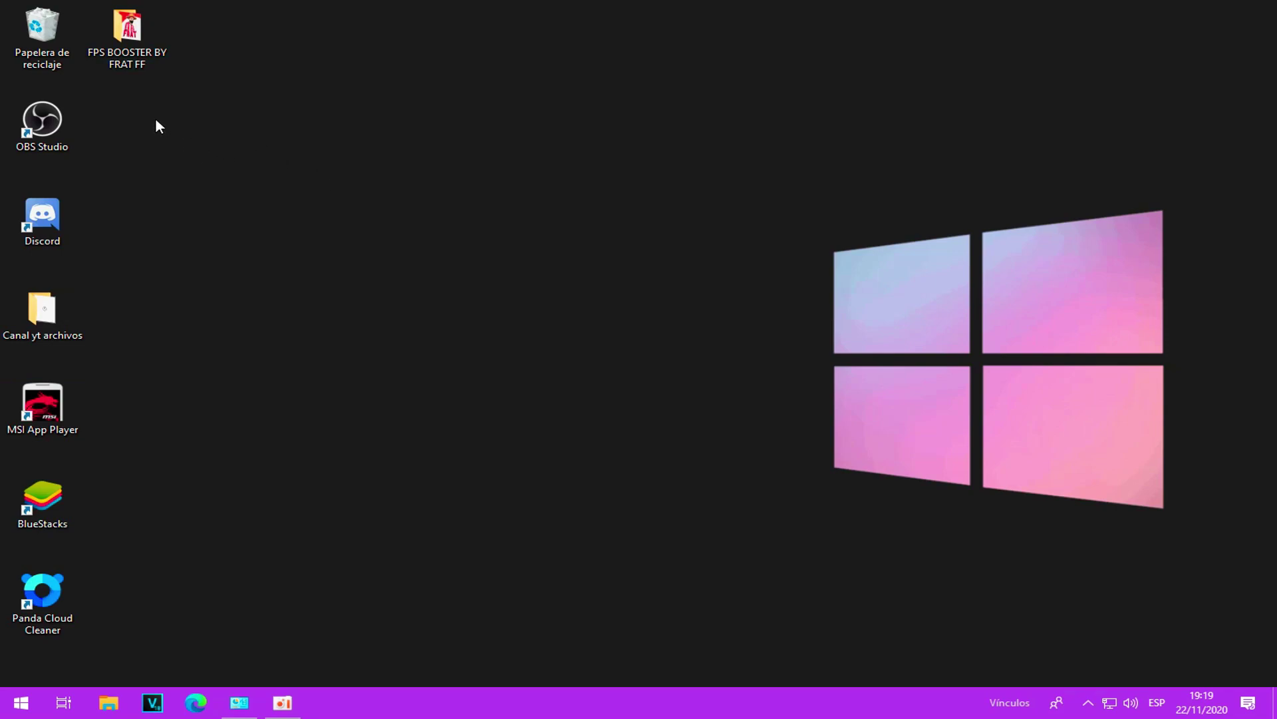
# Open the FPS BOOSTER BY FRAT FF folder and its "limpiar Cache de Windows" subfolder
pyautogui.doubleClick(133, 58)
pyautogui.moveTo(534, 155); pyautogui.dragTo(598, 98)
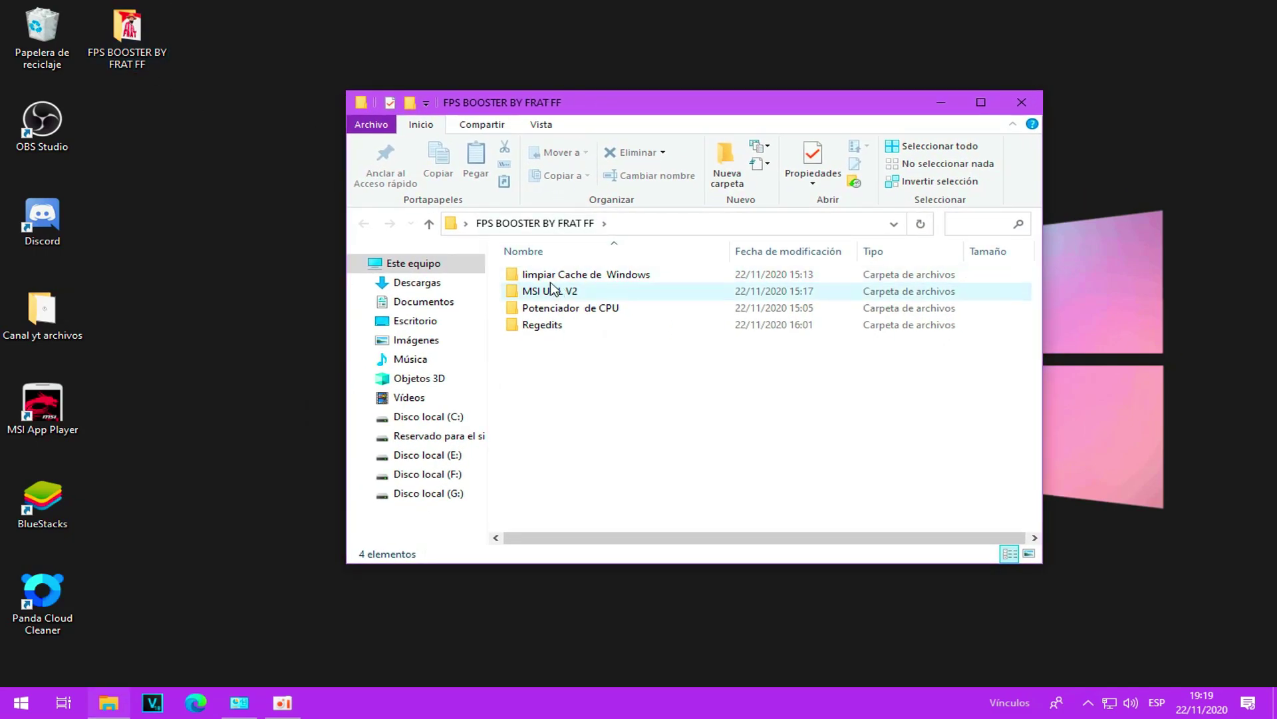
pyautogui.moveTo(542, 279)
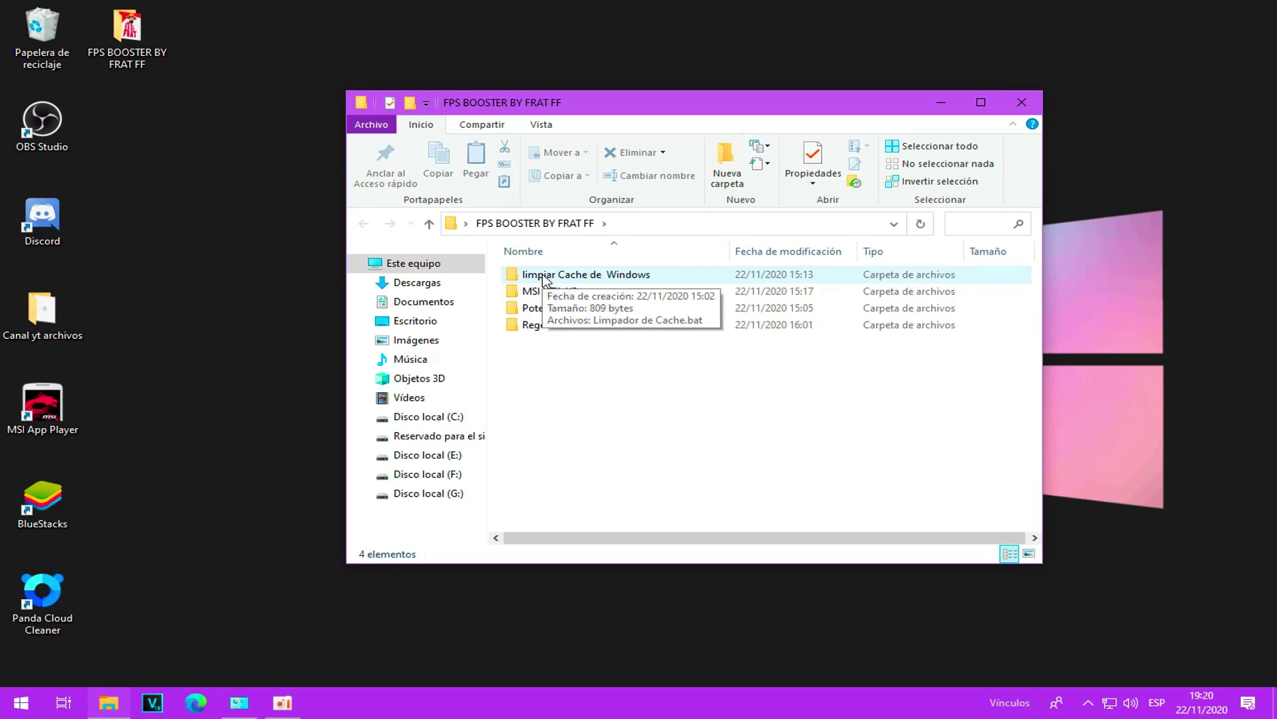
pyautogui.doubleClick(543, 276)
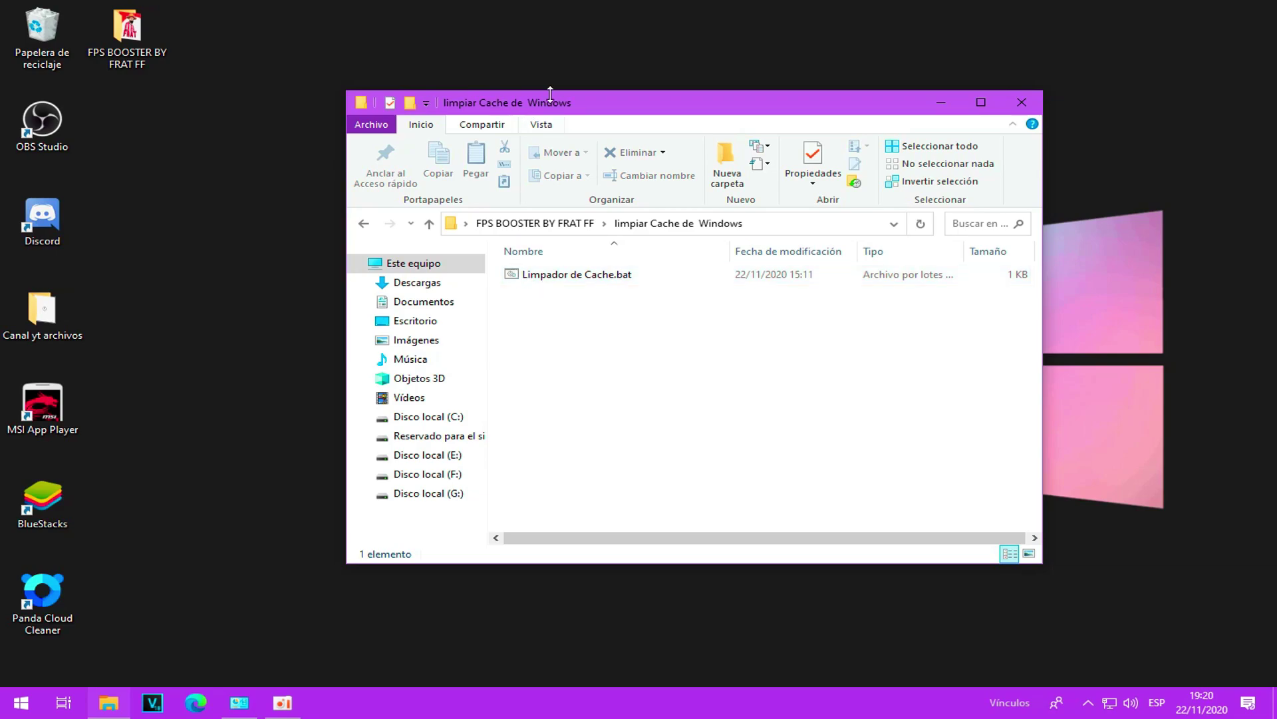
# Run the Limpador de Cache.bat file to clean the Windows cache
pyautogui.moveTo(569, 110); pyautogui.dragTo(506, 109)
pyautogui.click(564, 278)
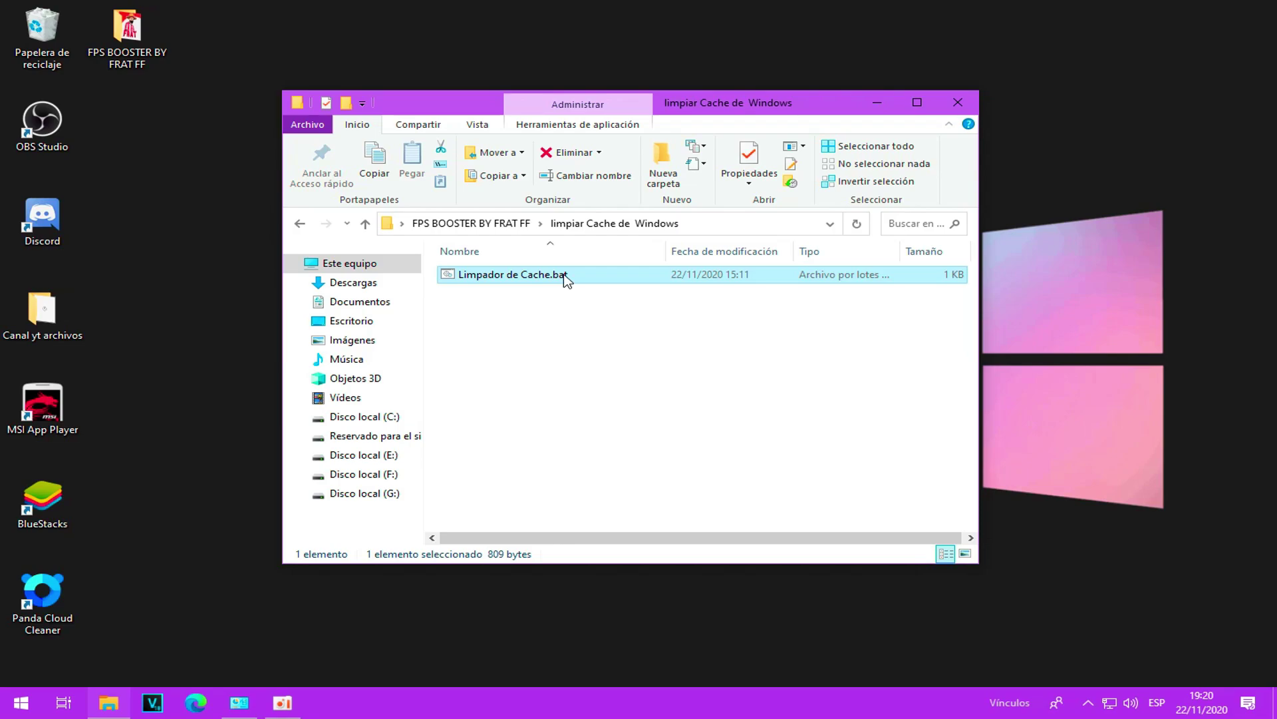
pyautogui.rightClick(564, 280)
pyautogui.click(692, 335)
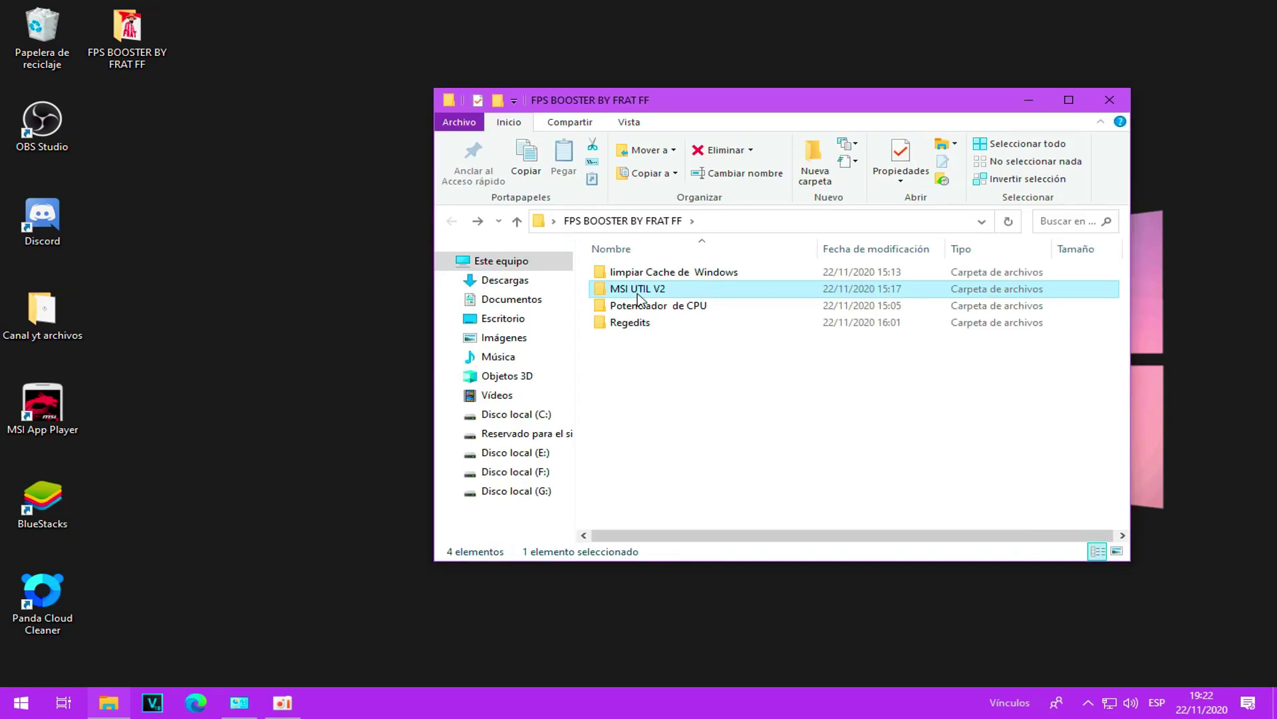
# Open the MSI UTIL V2 subfolder of the booster folder and launch MSI_util_v2.exe
pyautogui.moveTo(649, 294)
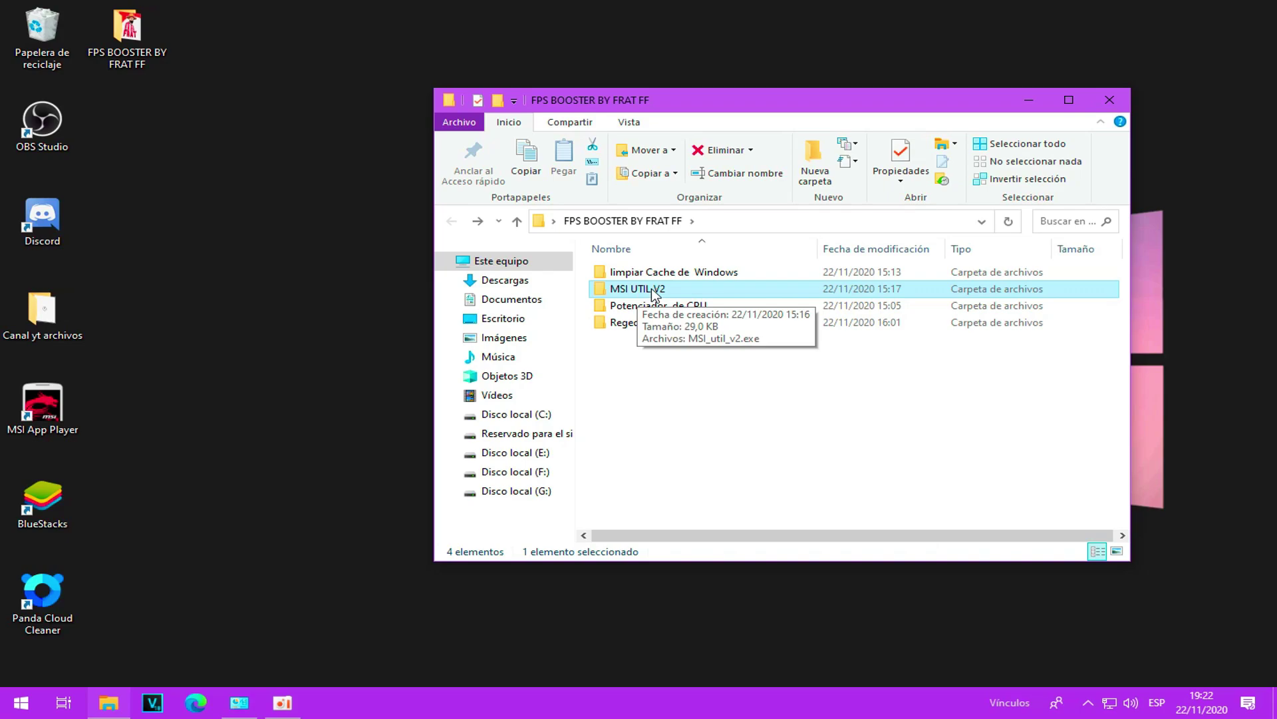
pyautogui.doubleClick(655, 294)
pyautogui.rightClick(656, 275)
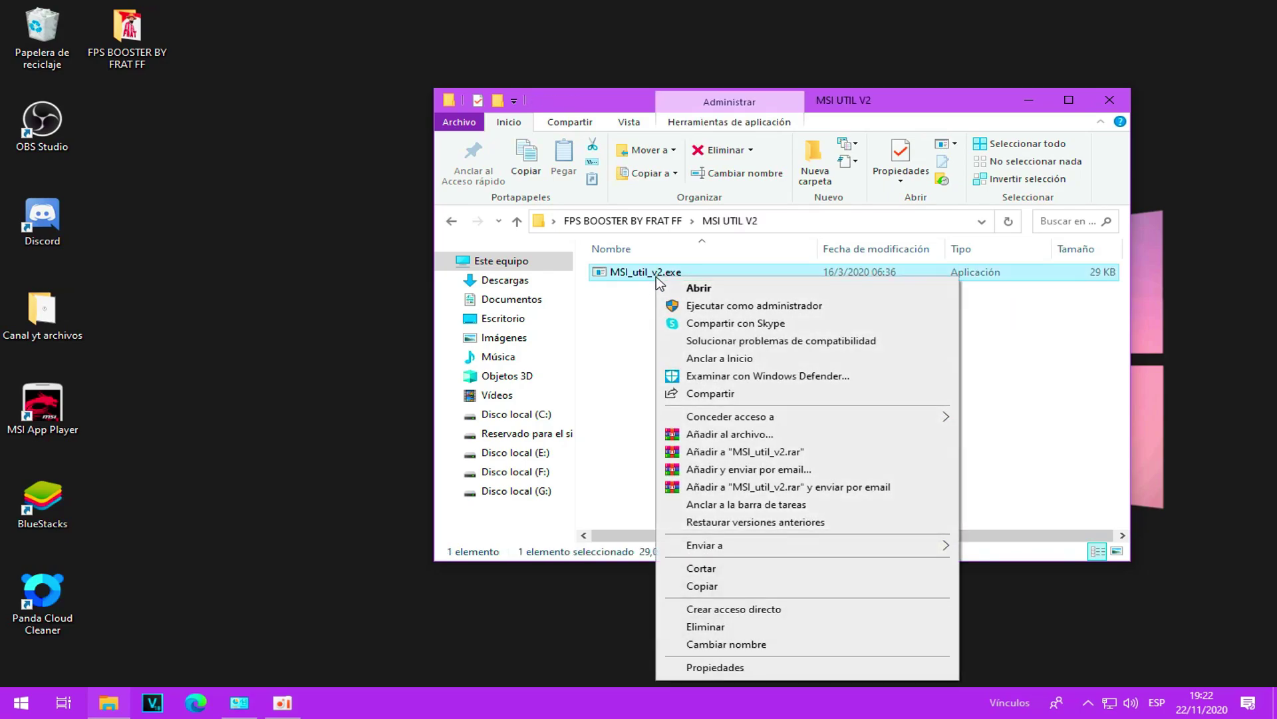
pyautogui.click(624, 338)
pyautogui.click(657, 274)
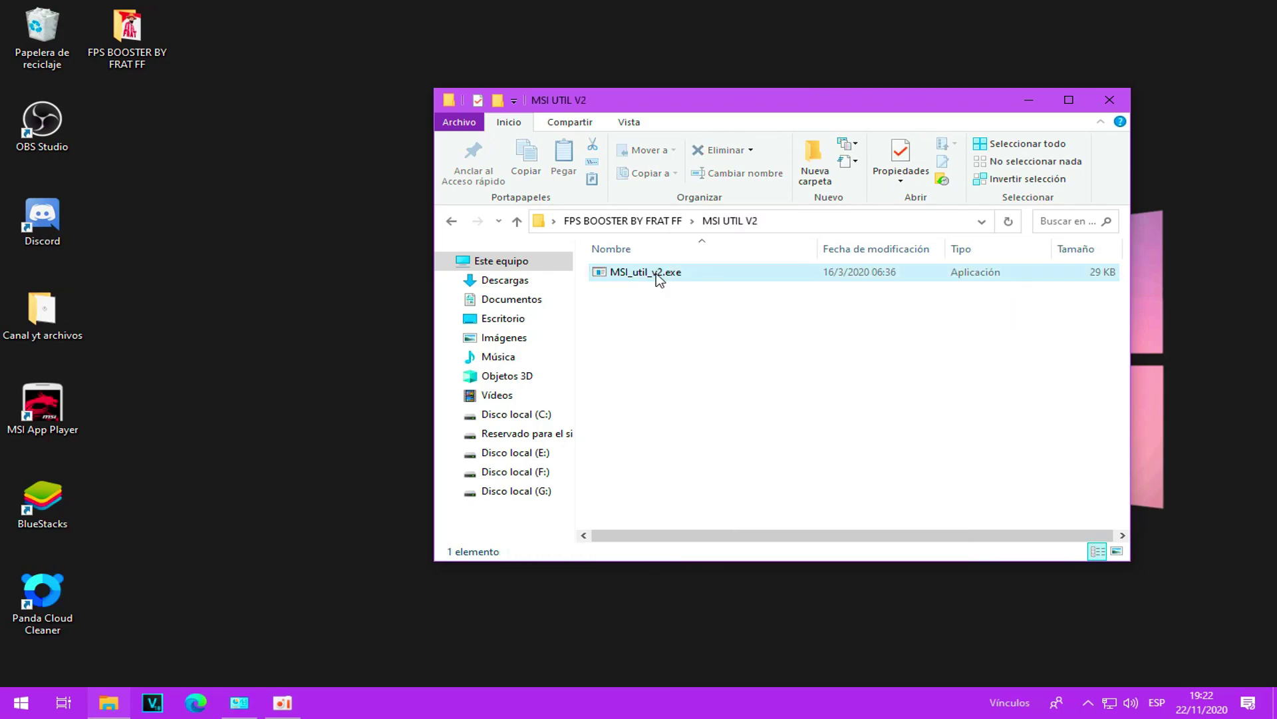
pyautogui.click(679, 342)
pyautogui.moveTo(733, 107); pyautogui.dragTo(692, 107)
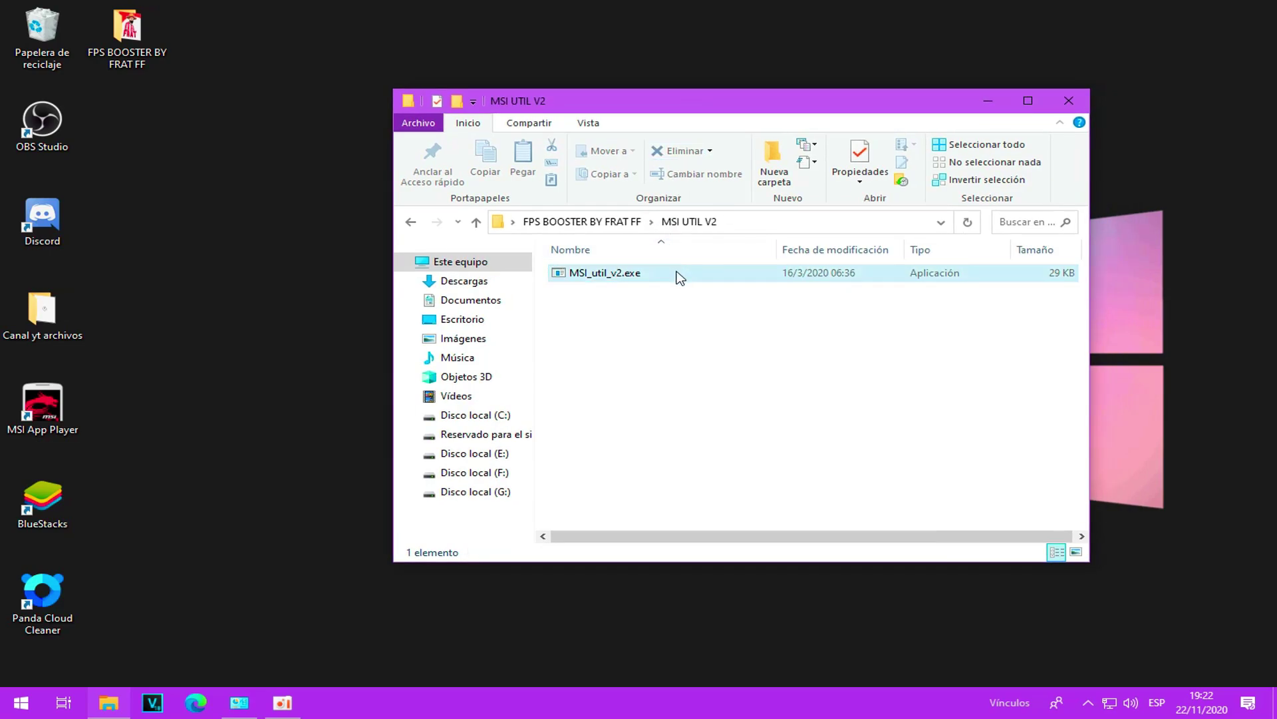
pyautogui.moveTo(678, 277)
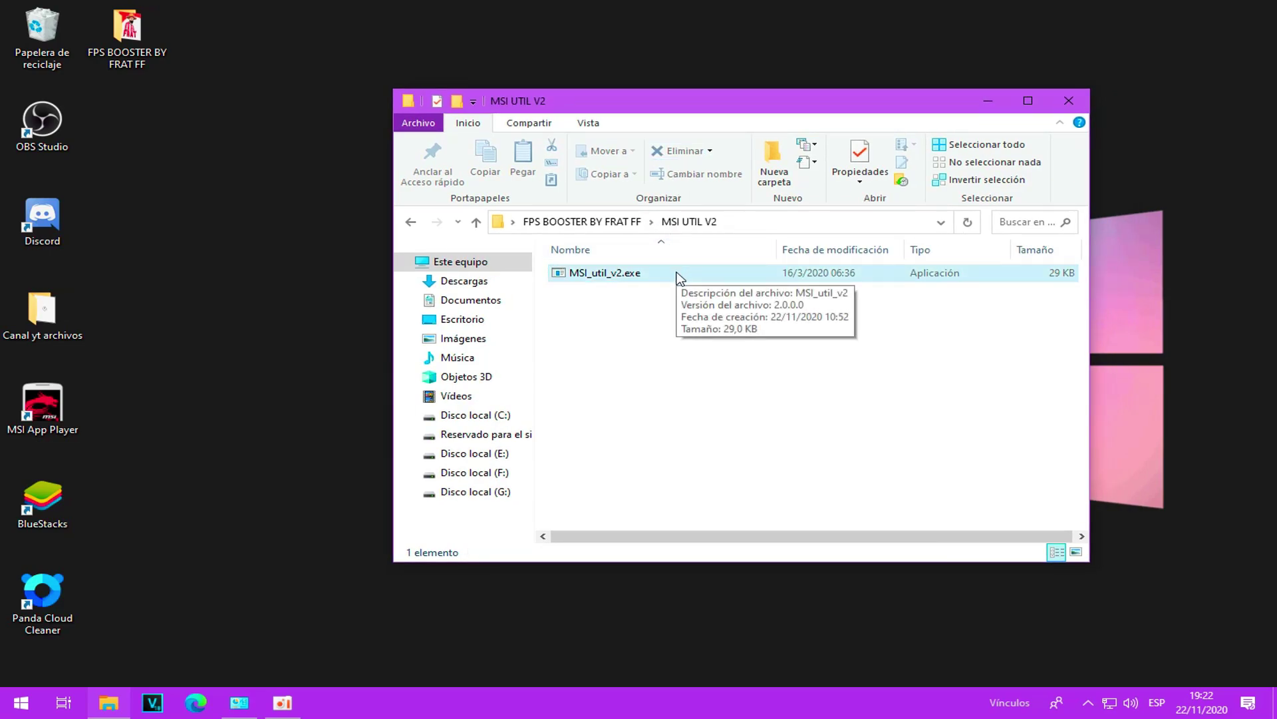
pyautogui.click(678, 277)
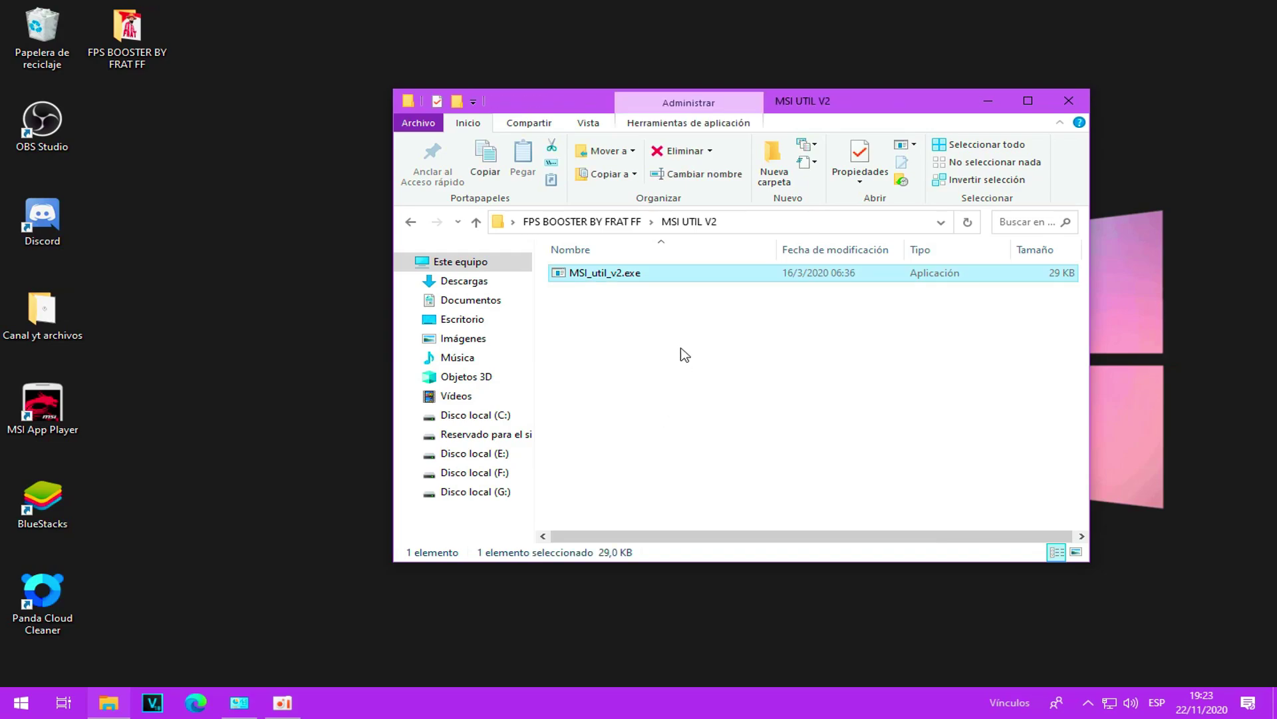
pyautogui.doubleClick(688, 274)
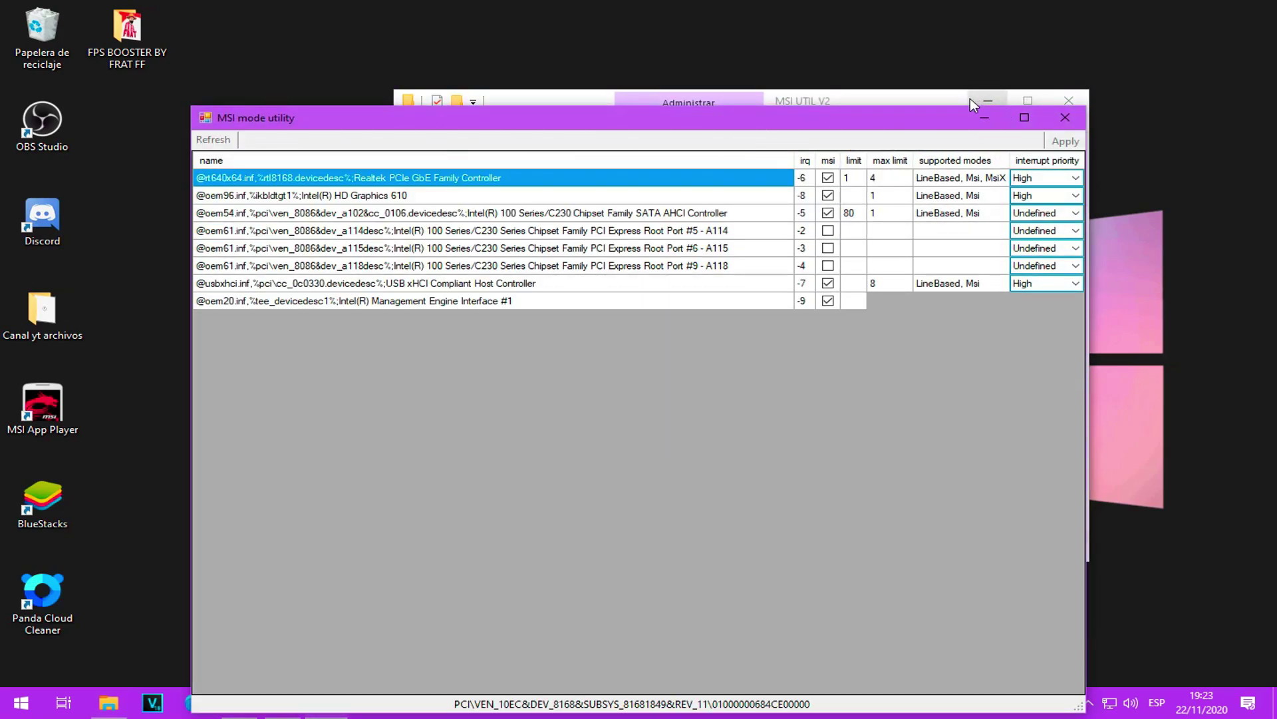
# Minimize the MSI UTIL V2 folder window and reposition the MSI mode utility window so its whole device list fits on screen
pyautogui.click(988, 101)
pyautogui.moveTo(813, 119); pyautogui.dragTo(913, 64)
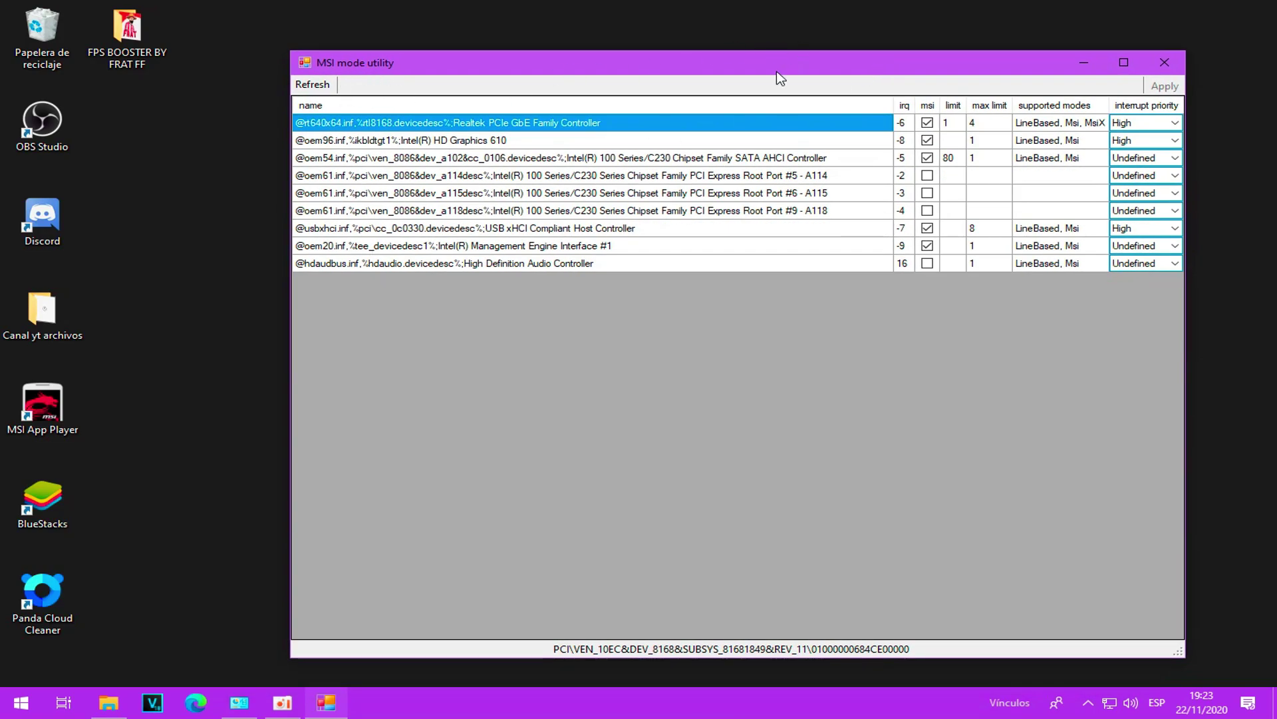
pyautogui.moveTo(779, 78); pyautogui.dragTo(702, 78)
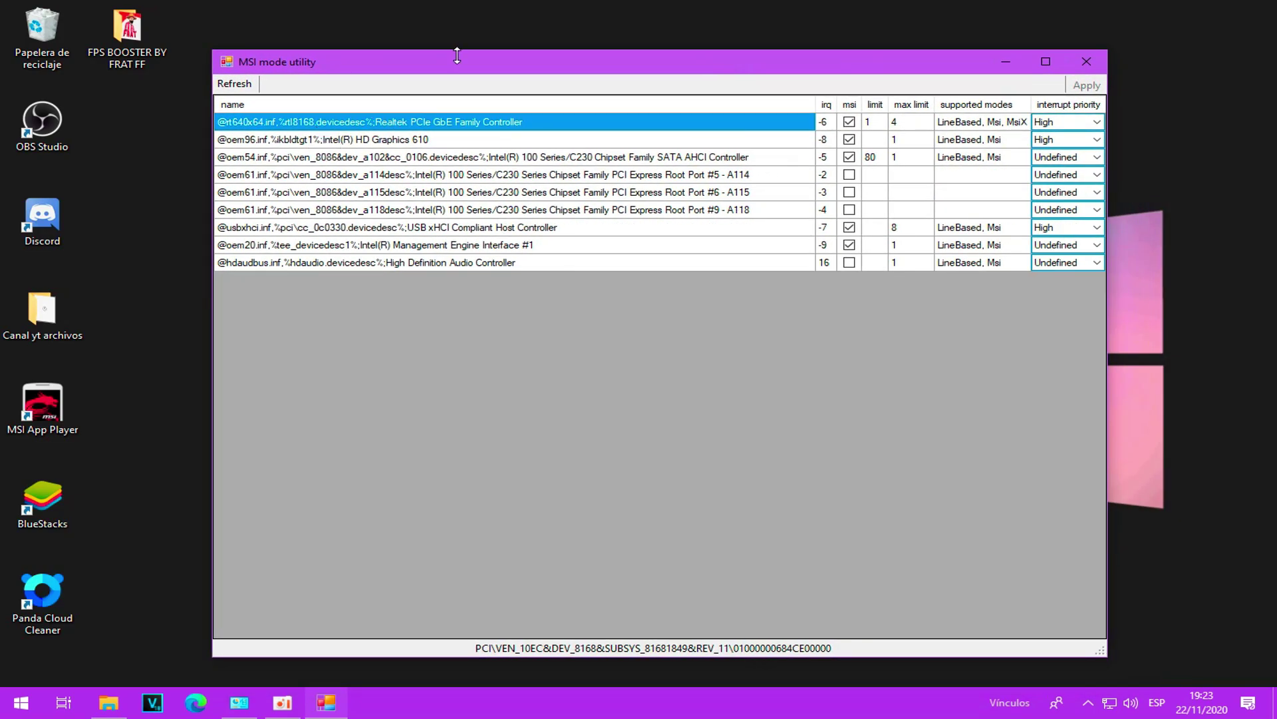
# Set the interrupt priority of the Intel(R) HD Graphics 610 device to High and close the MSI mode utility
pyautogui.click(368, 144)
pyautogui.click(379, 158)
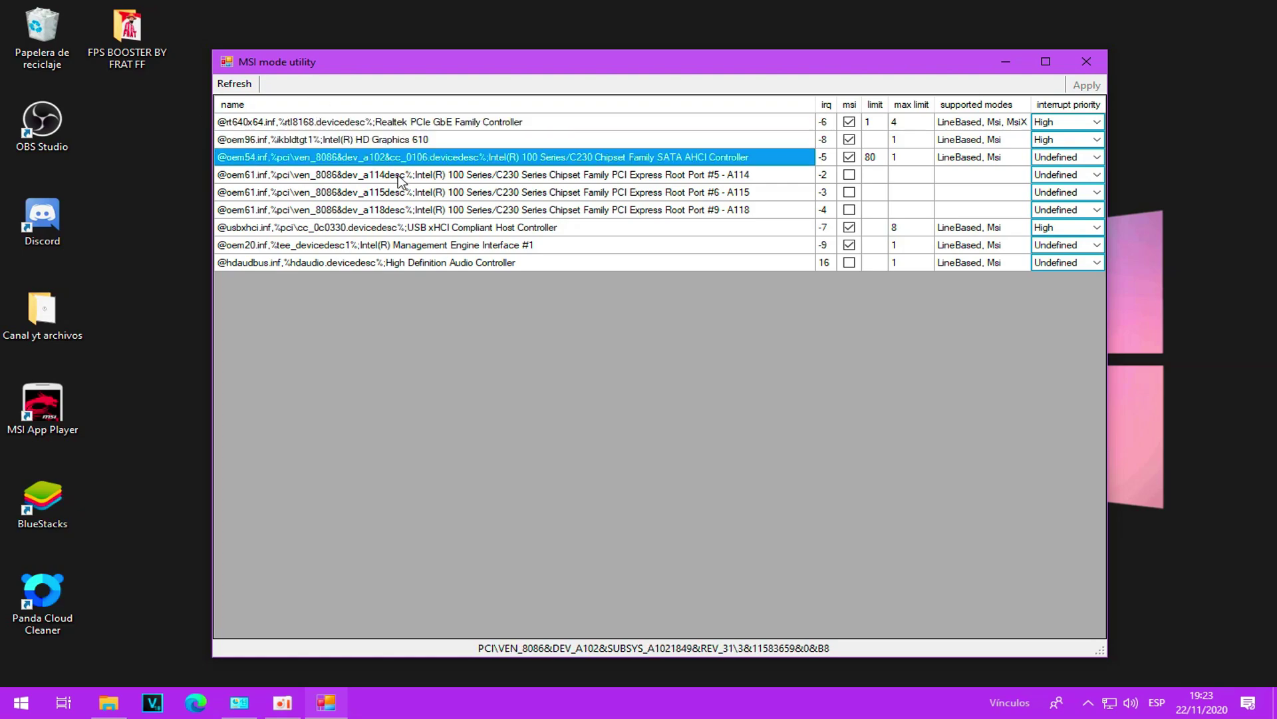
pyautogui.click(503, 139)
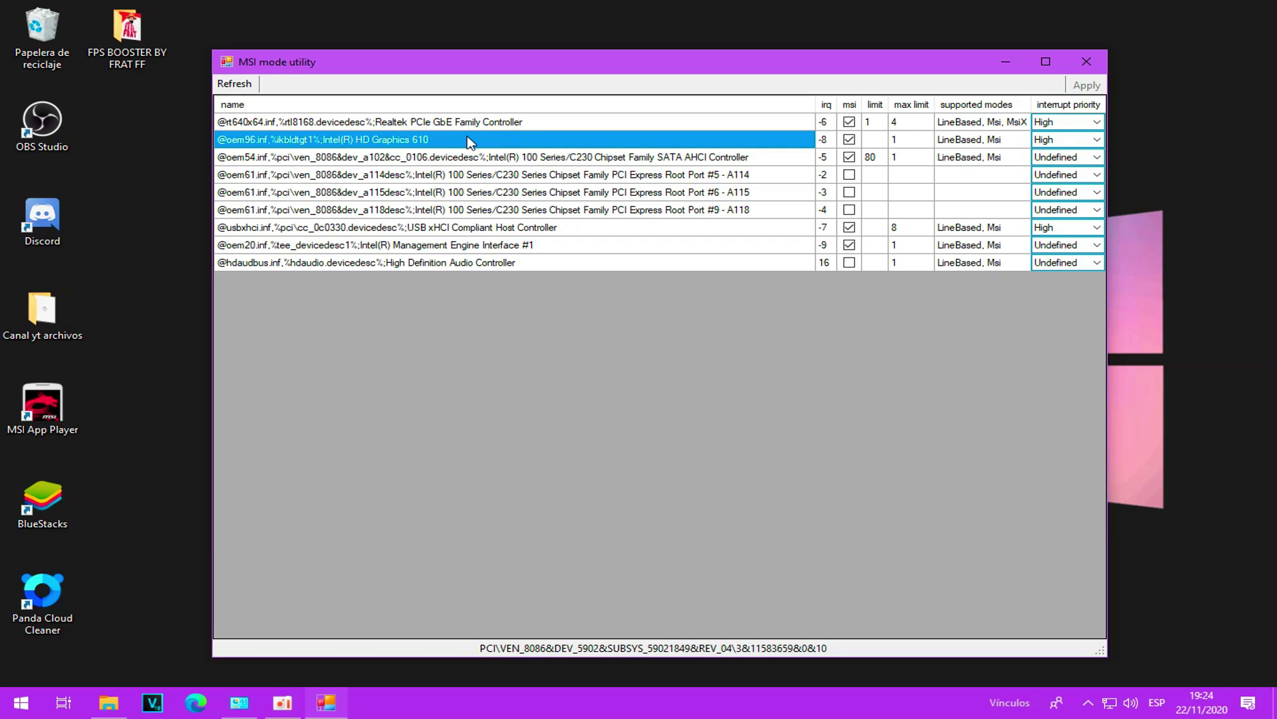
pyautogui.click(1045, 141)
pyautogui.click(1097, 139)
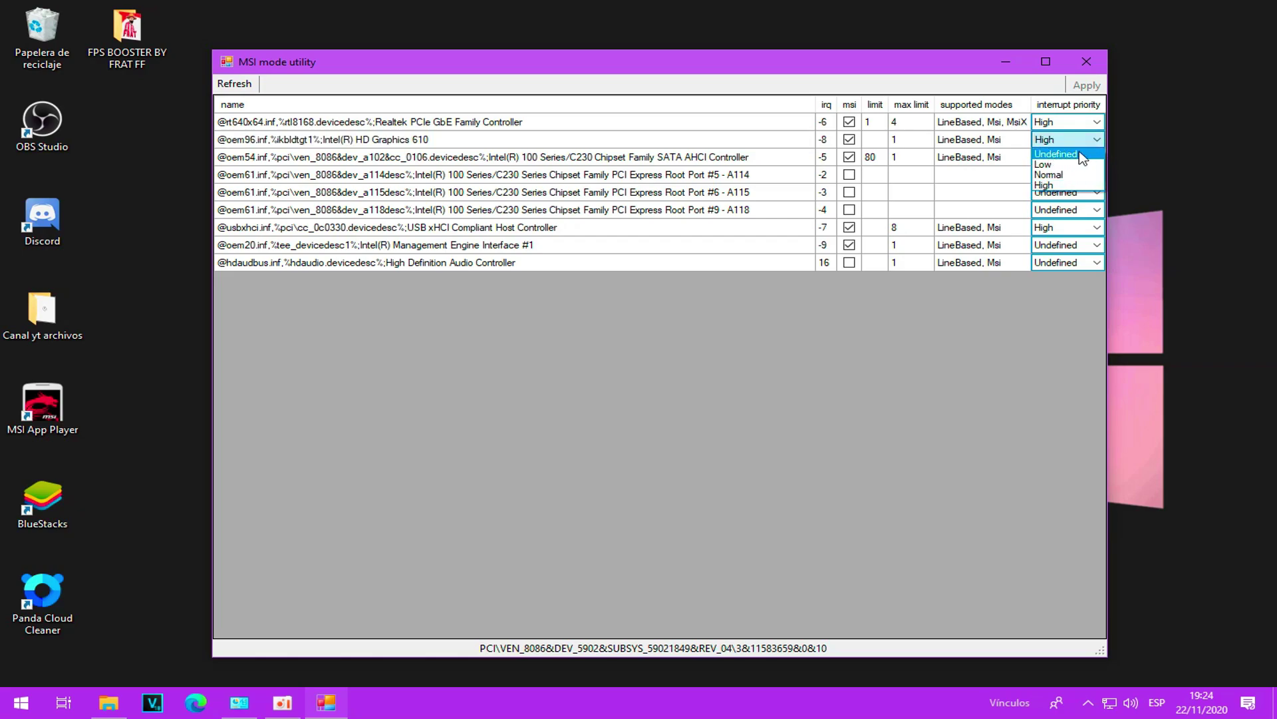
pyautogui.click(1054, 186)
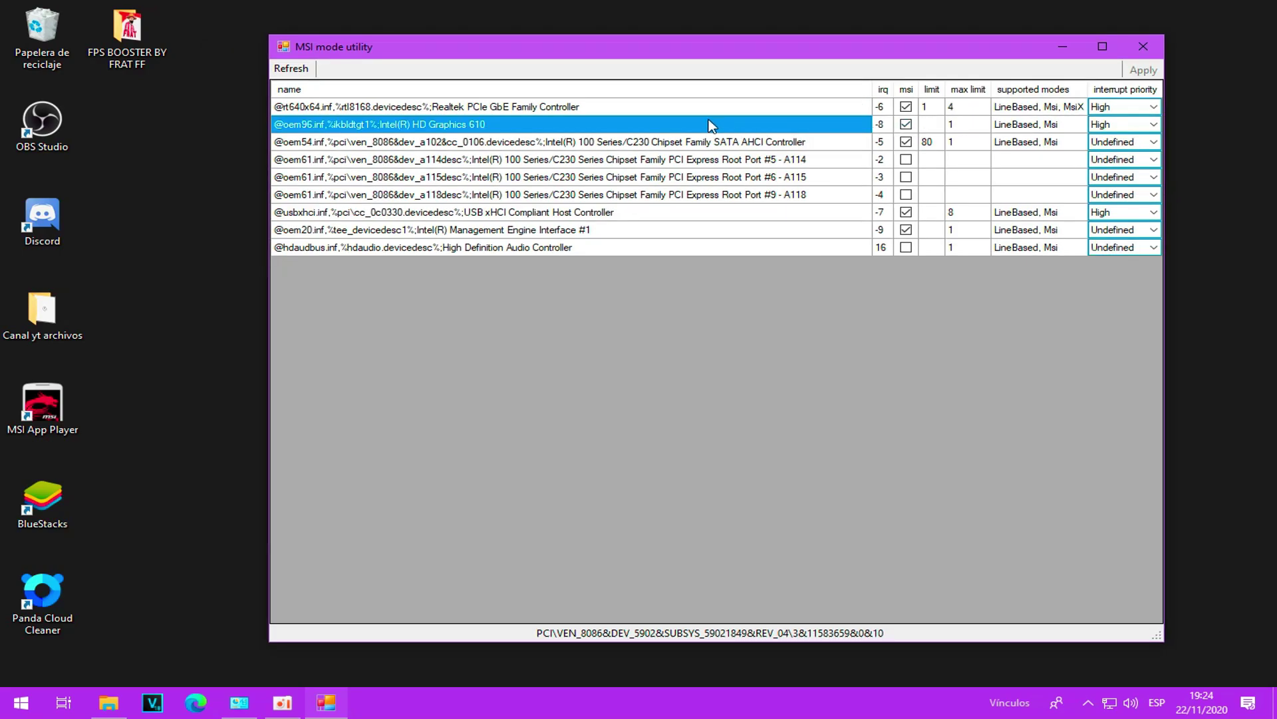
pyautogui.click(1142, 48)
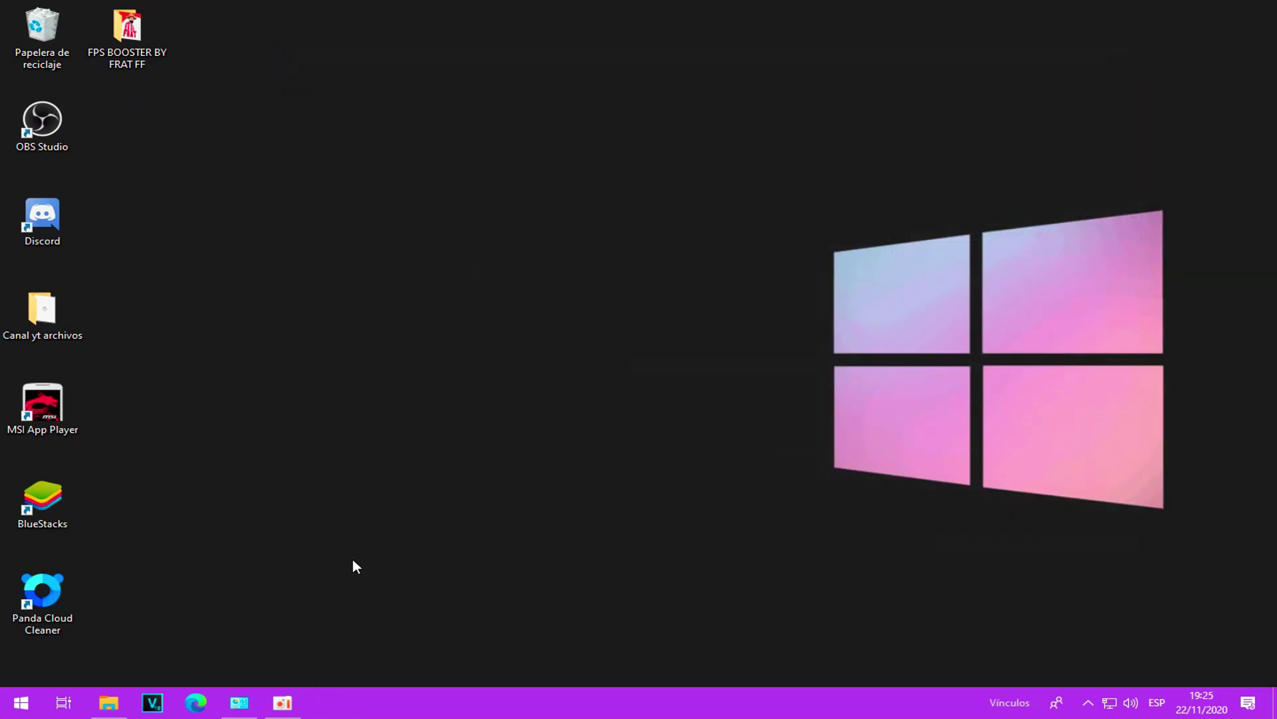
# Restore the minimized booster folder window, return to the FPS BOOSTER BY FRAT FF folder and open its Potenciador de CPU subfolder
pyautogui.moveTo(110, 700)
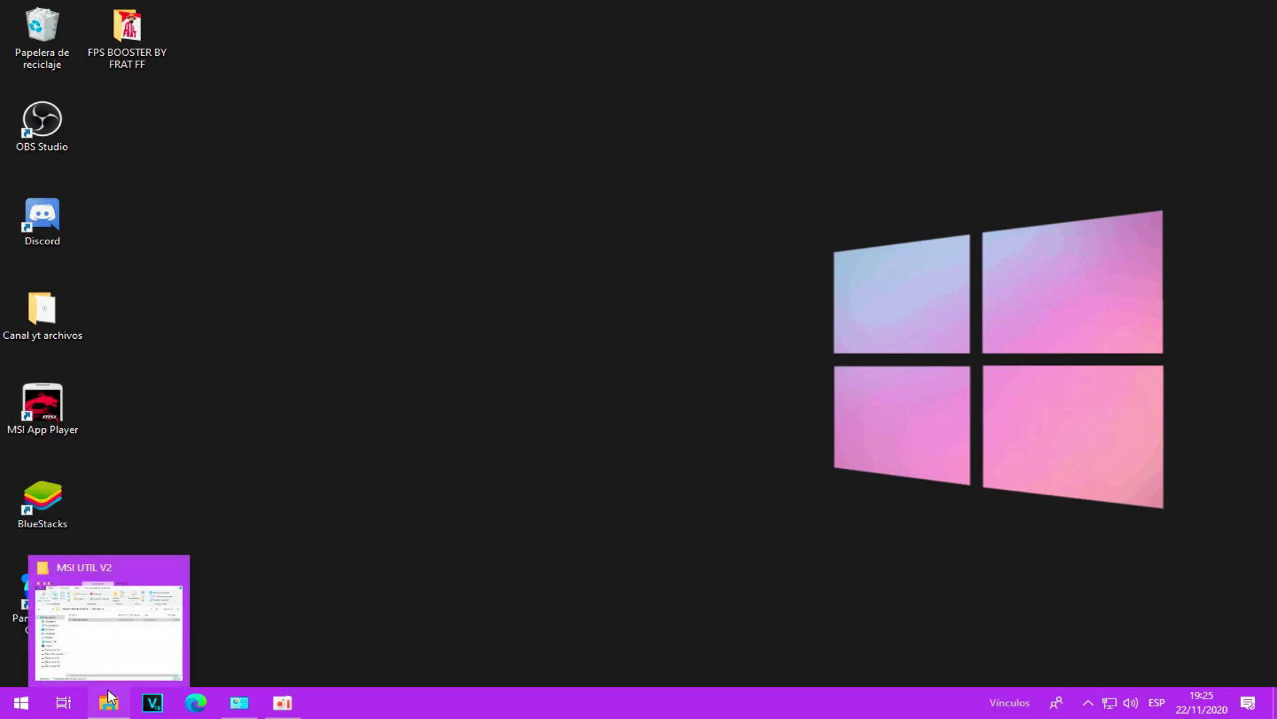
pyautogui.click(103, 639)
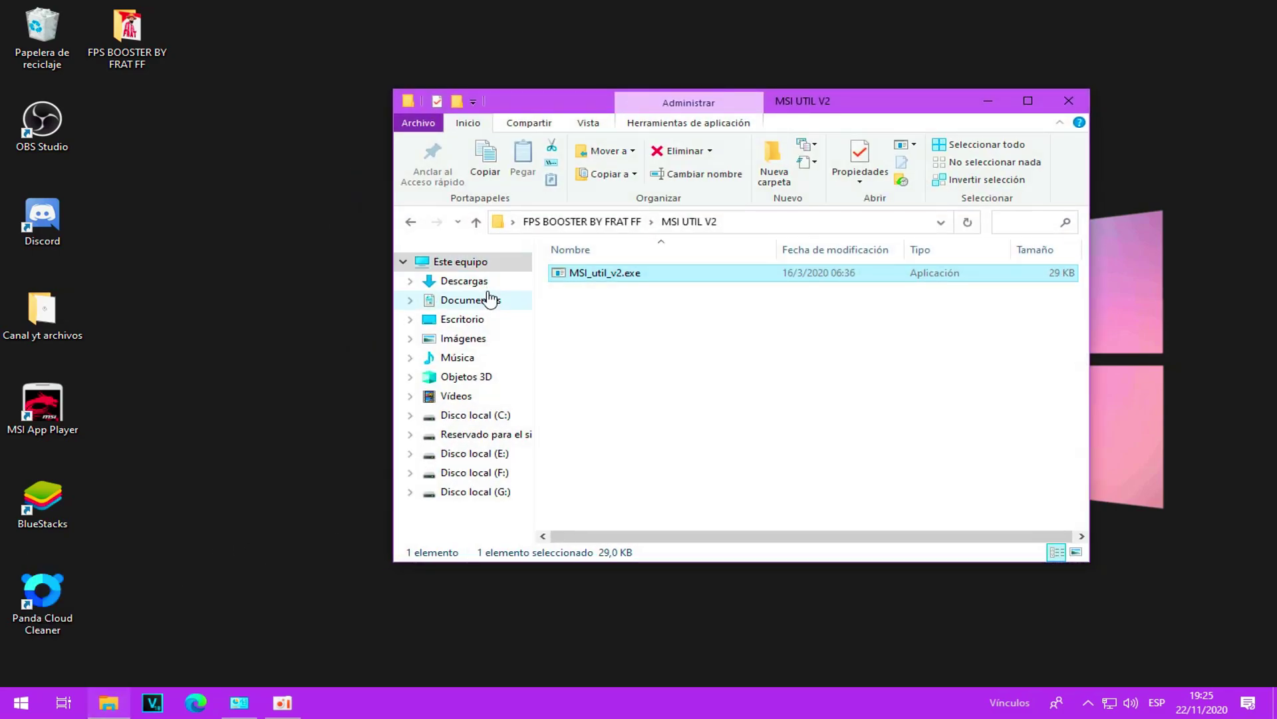
pyautogui.click(411, 228)
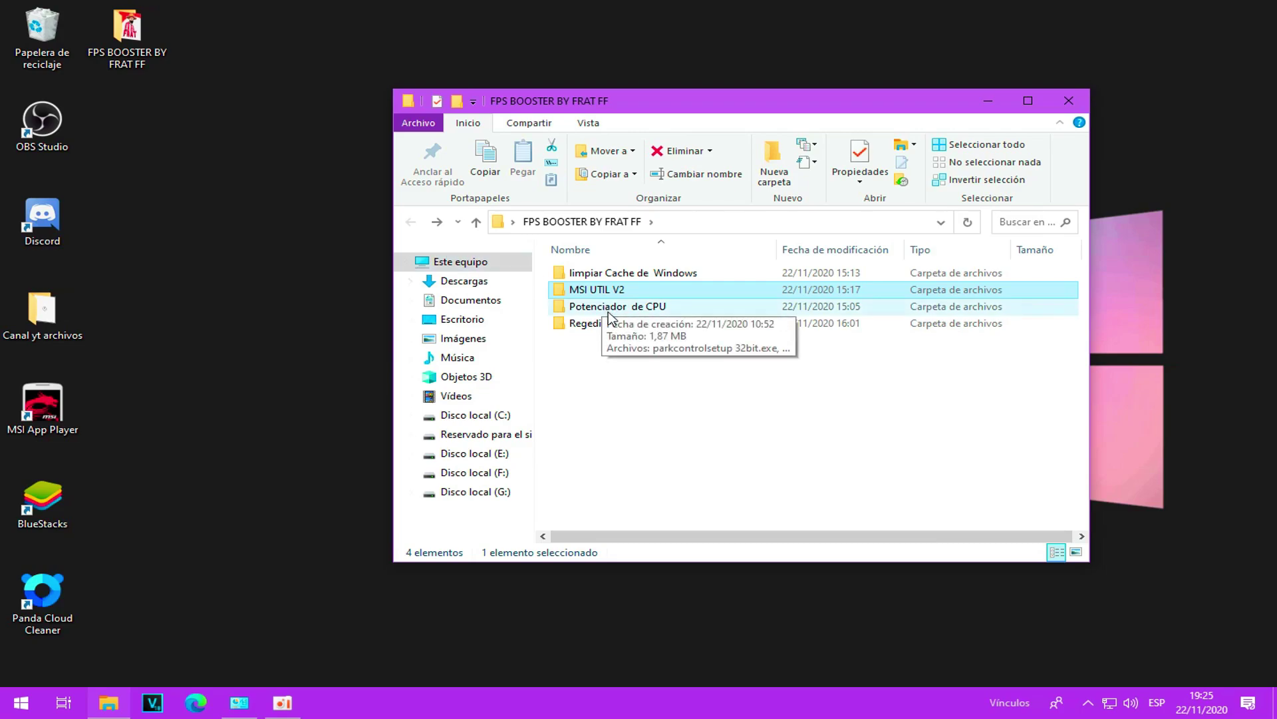
pyautogui.doubleClick(609, 308)
pyautogui.click(418, 224)
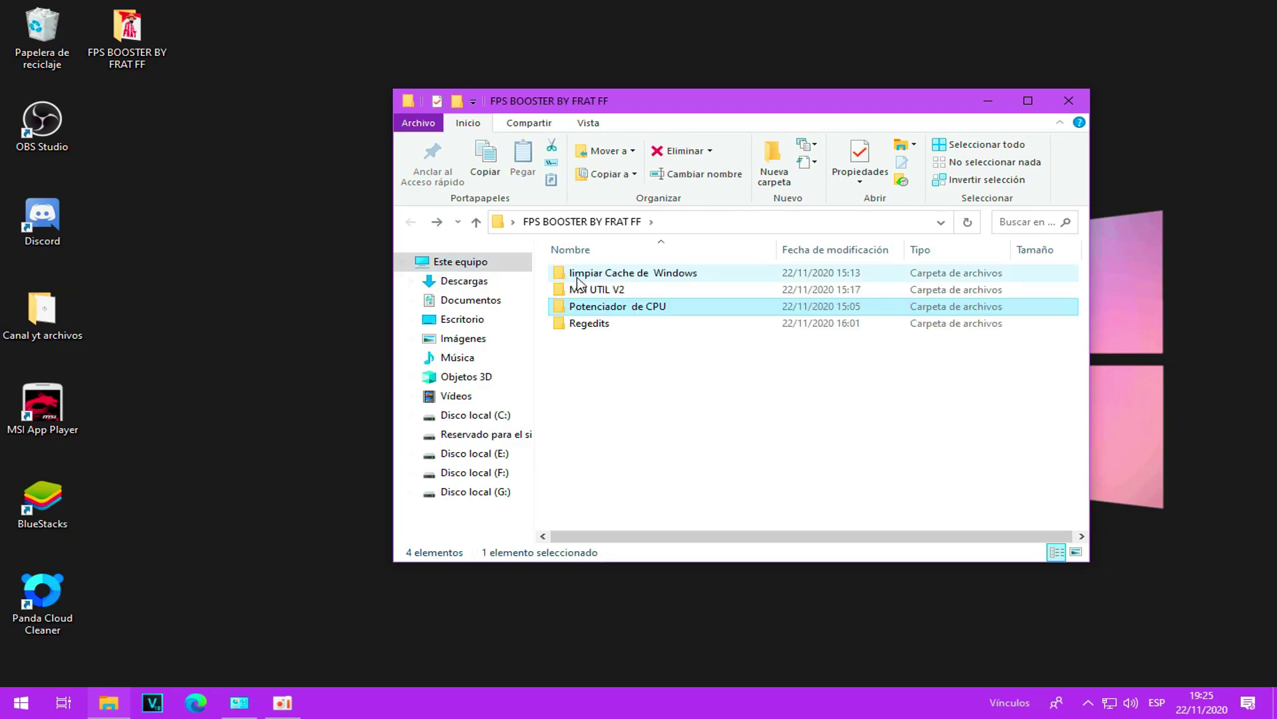
pyautogui.click(656, 322)
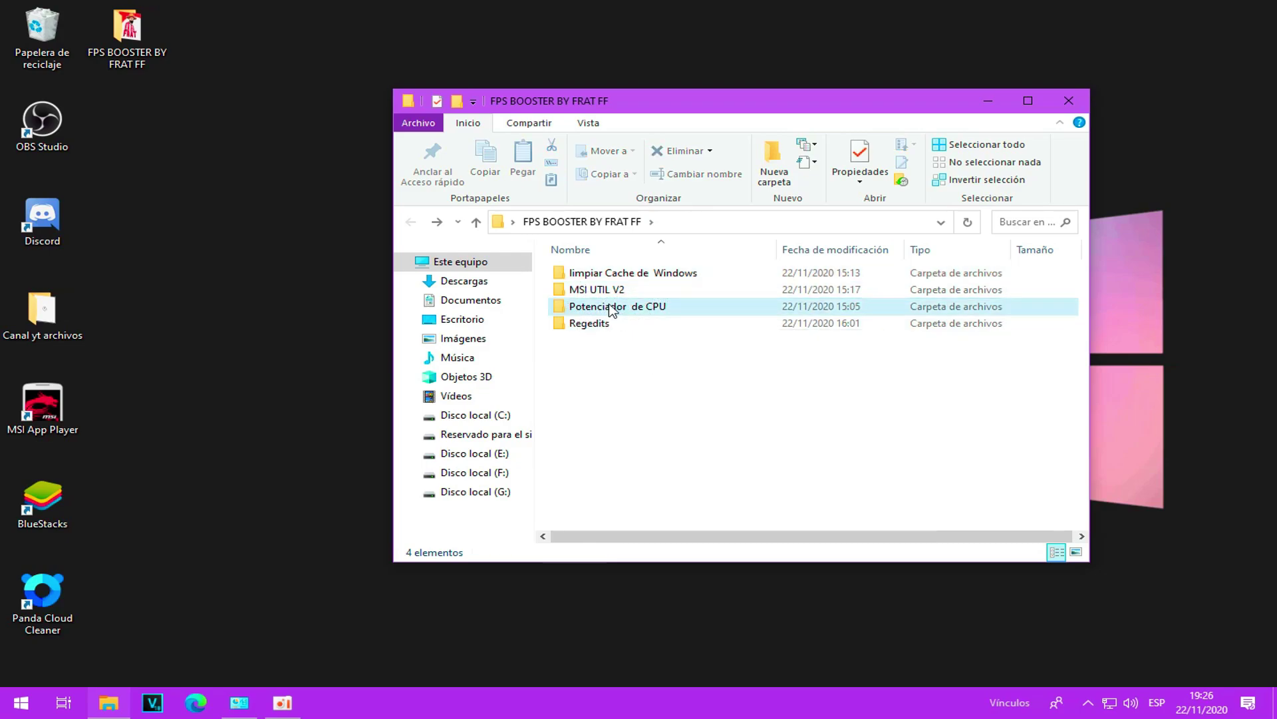
pyautogui.moveTo(603, 312)
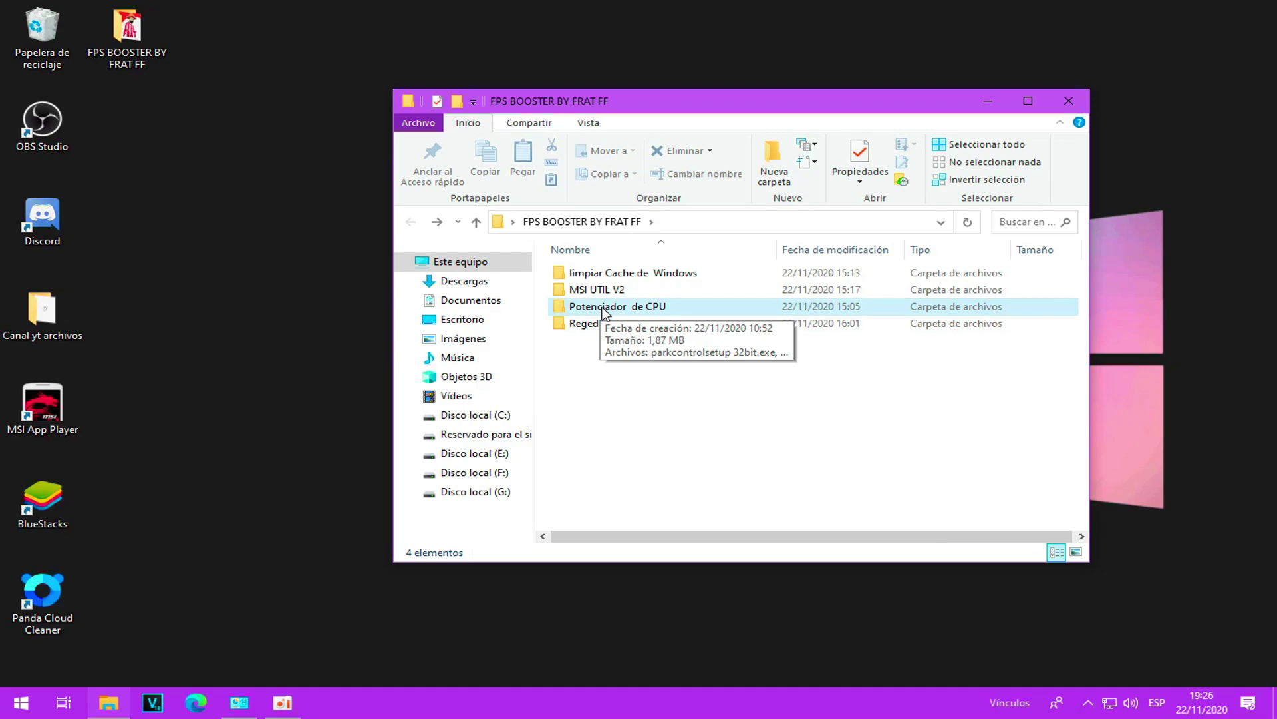
pyautogui.doubleClick(603, 308)
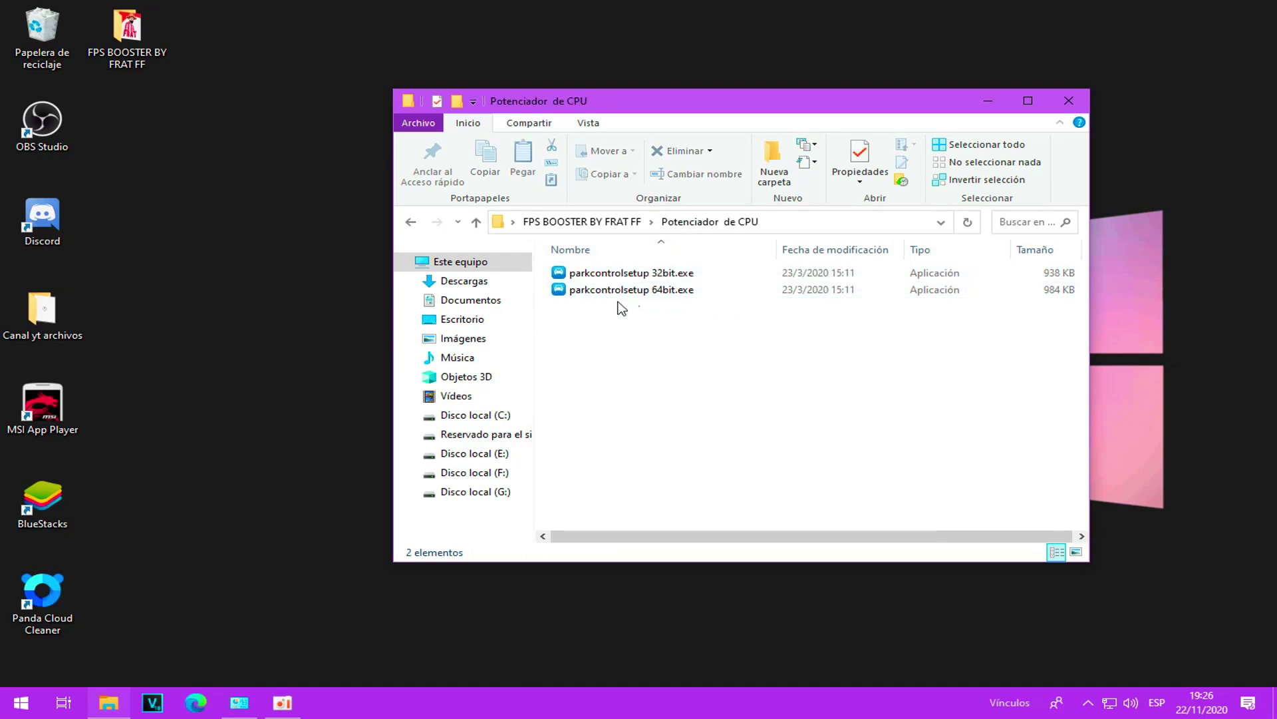
# Search Windows for "ver si" and open the system's Acerca de page to check whether Windows is 32-bit or 64-bit
pyautogui.moveTo(649, 297)
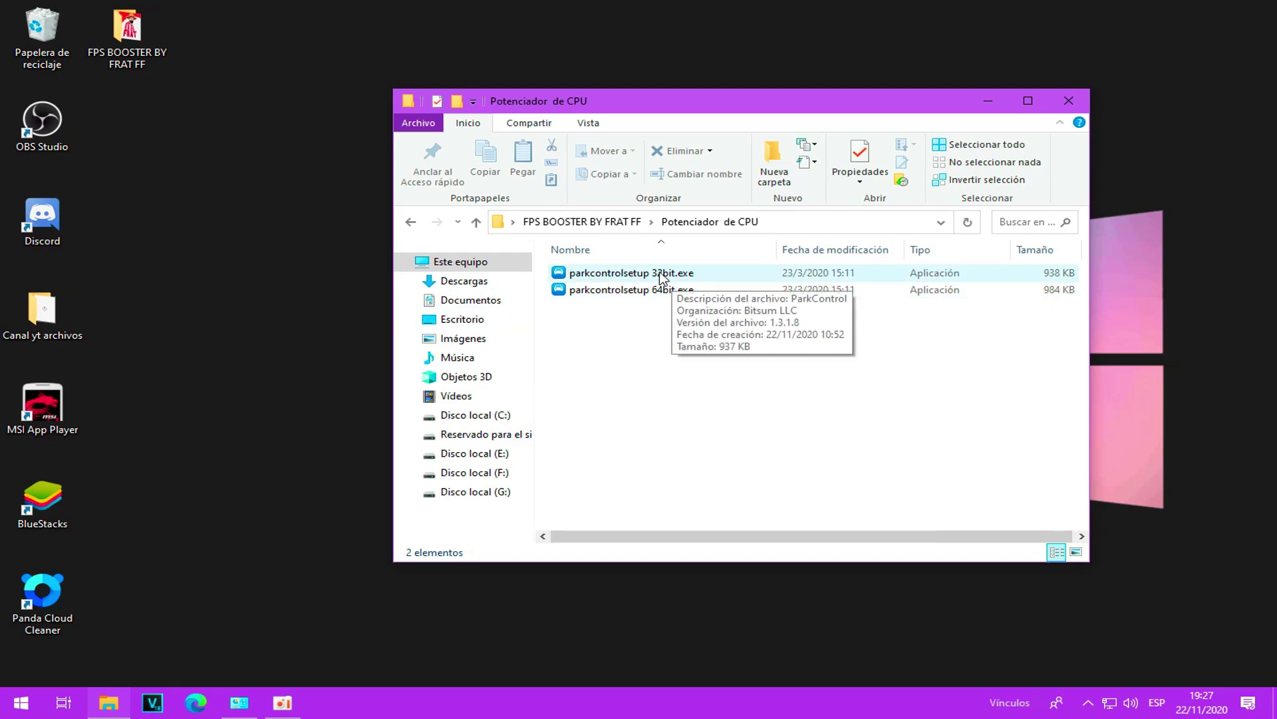
pyautogui.click(3, 703)
pyautogui.write('bit')
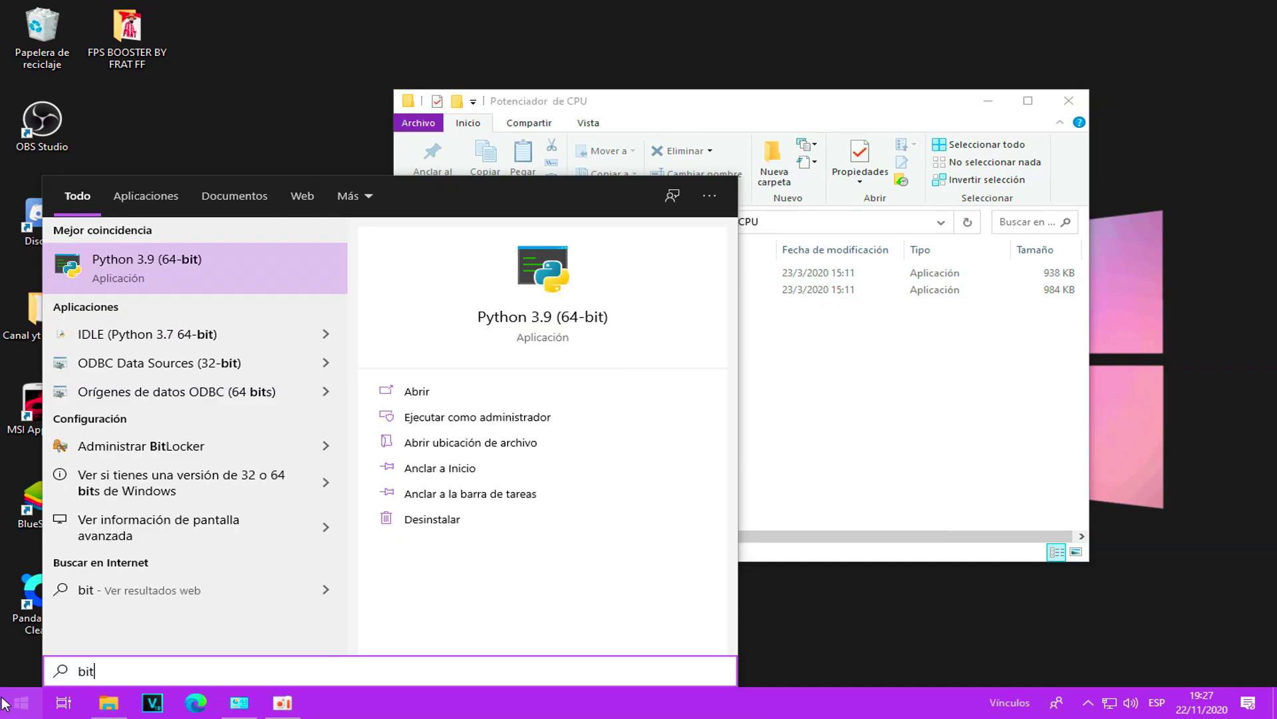
pyautogui.press('BackSpace')
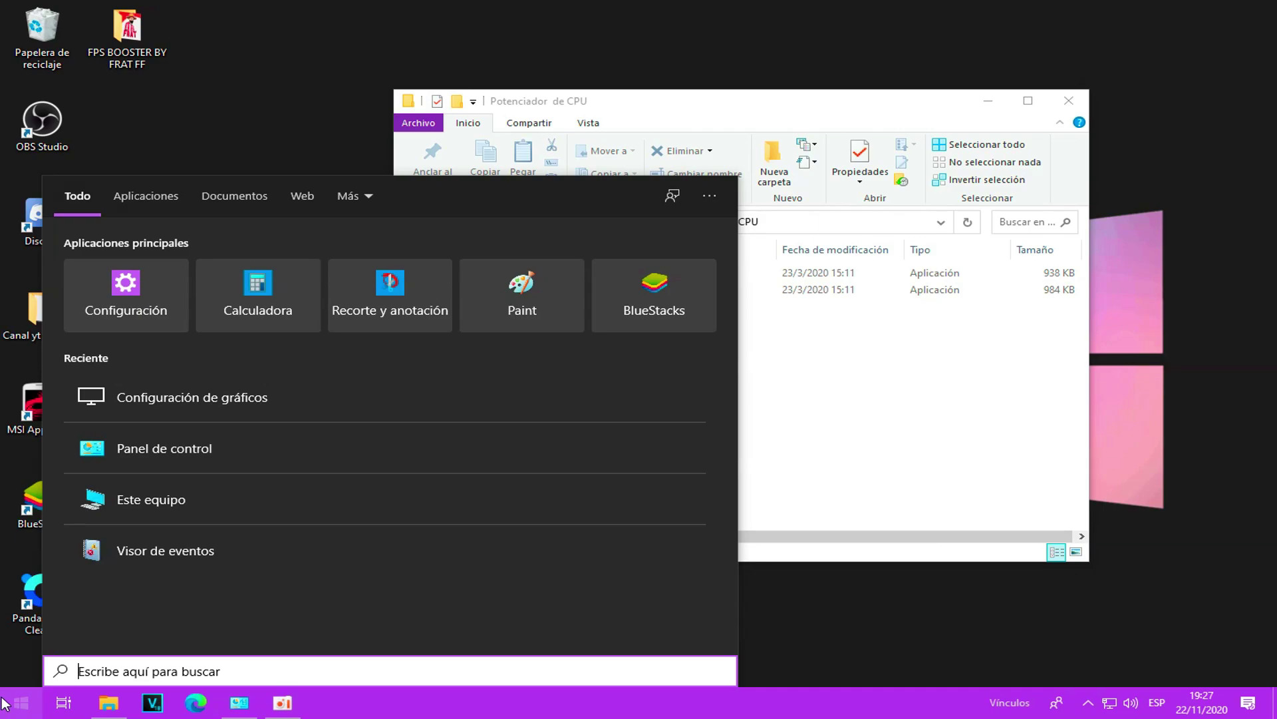
pyautogui.write('ver si')
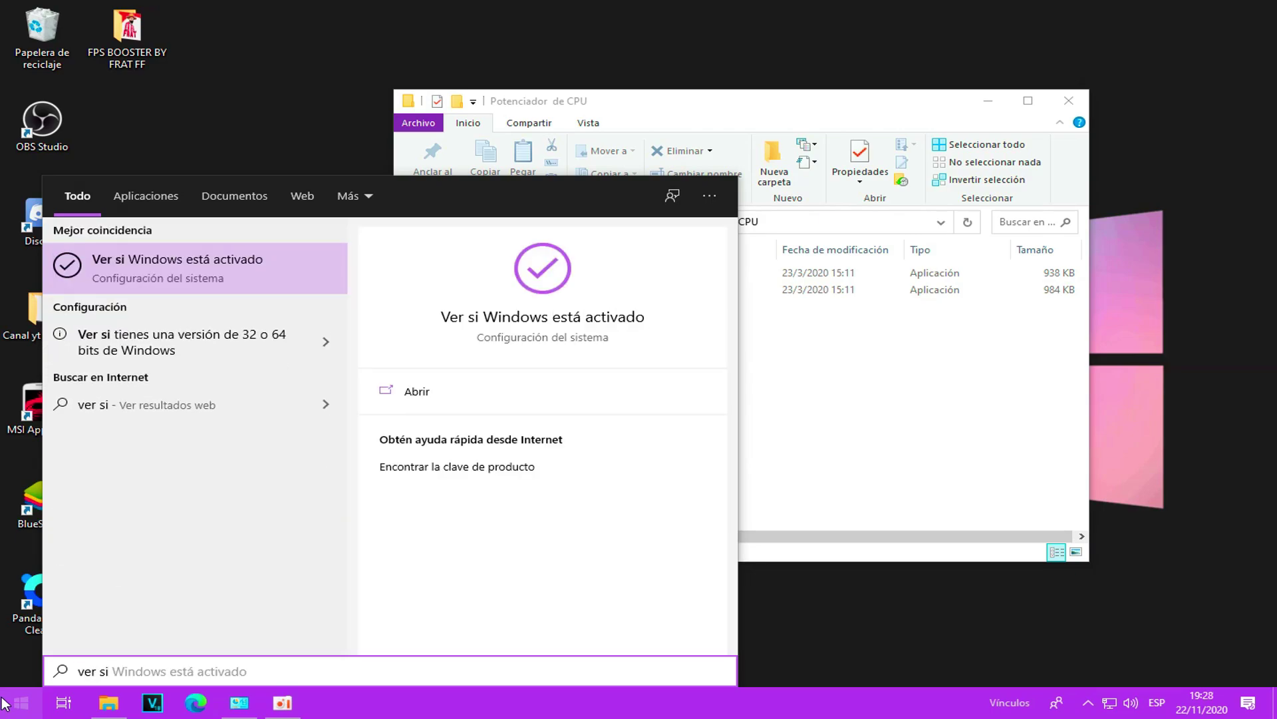
pyautogui.press('Return')
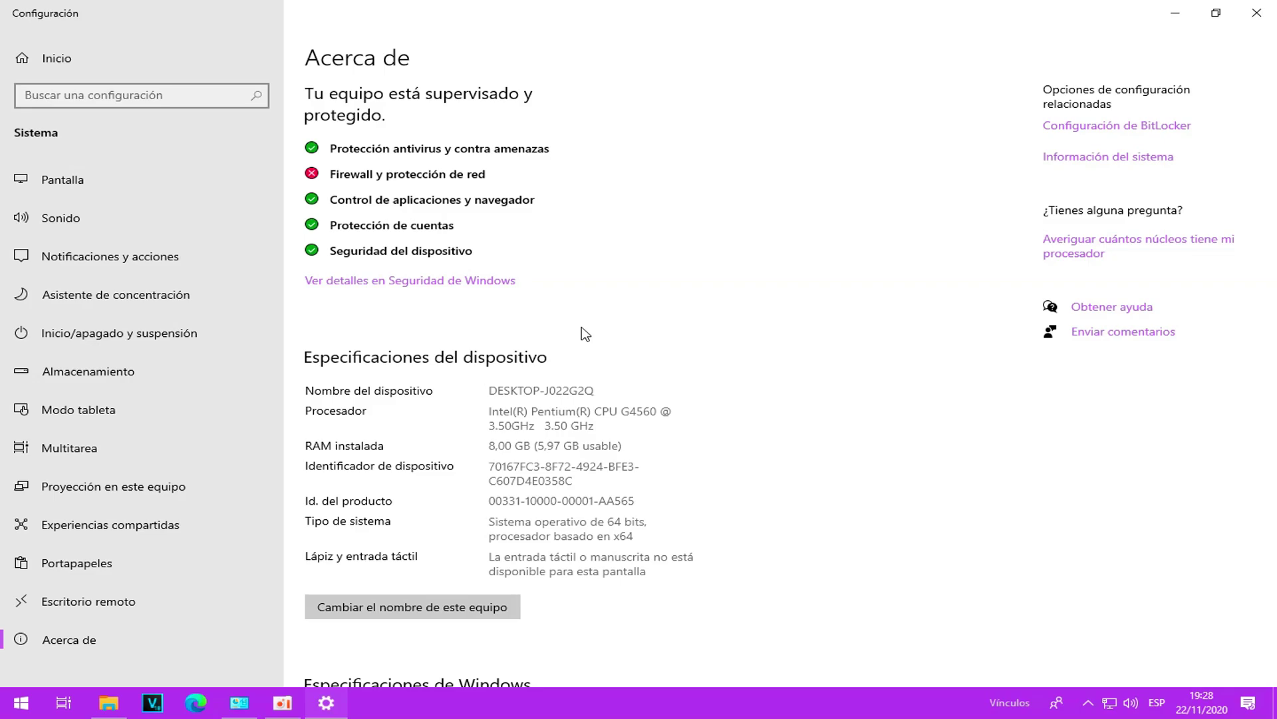
pyautogui.scroll(-3, 586, 334)
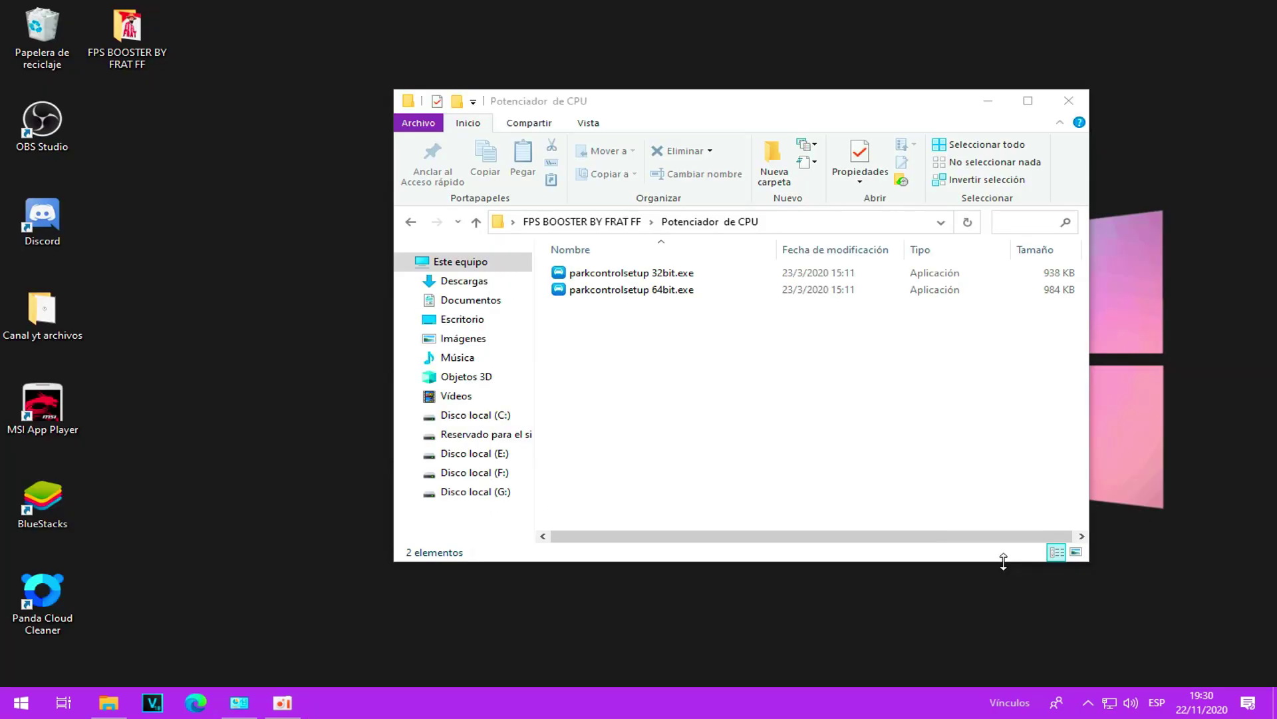
# Open ParkControl from the hidden notification area icons and reposition its window near the middle of the screen
pyautogui.click(1086, 704)
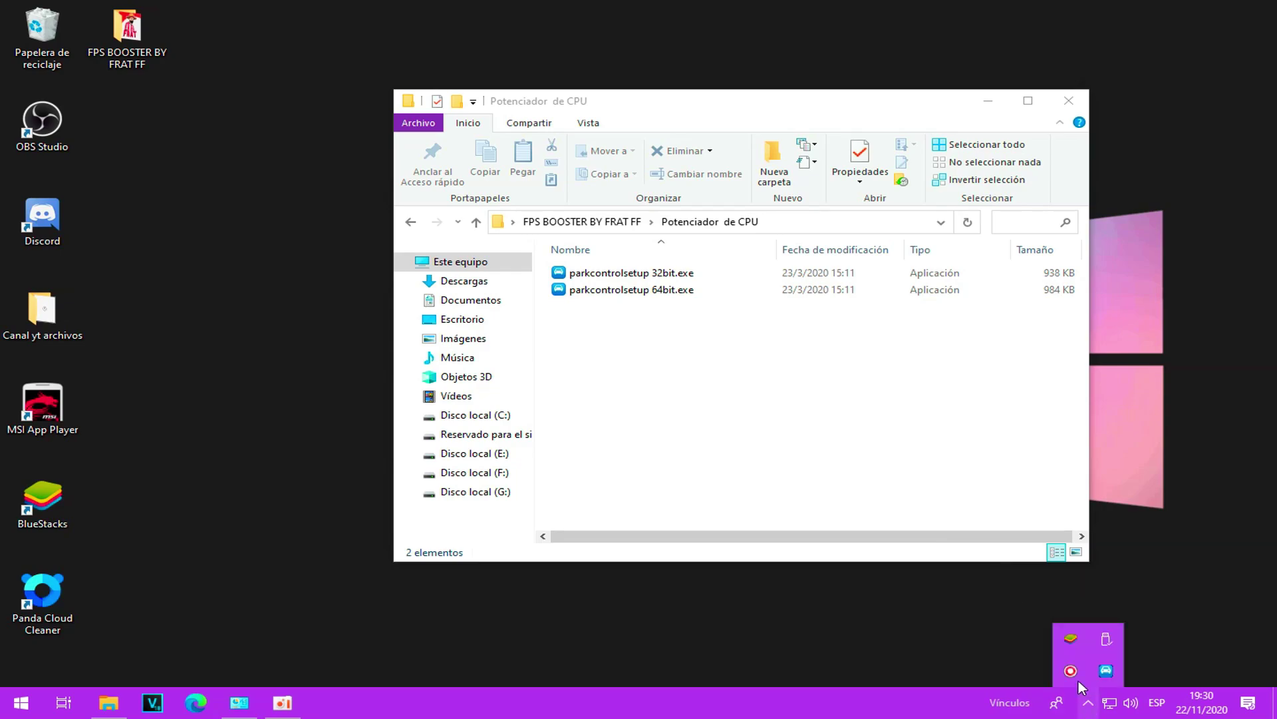
pyautogui.doubleClick(1111, 668)
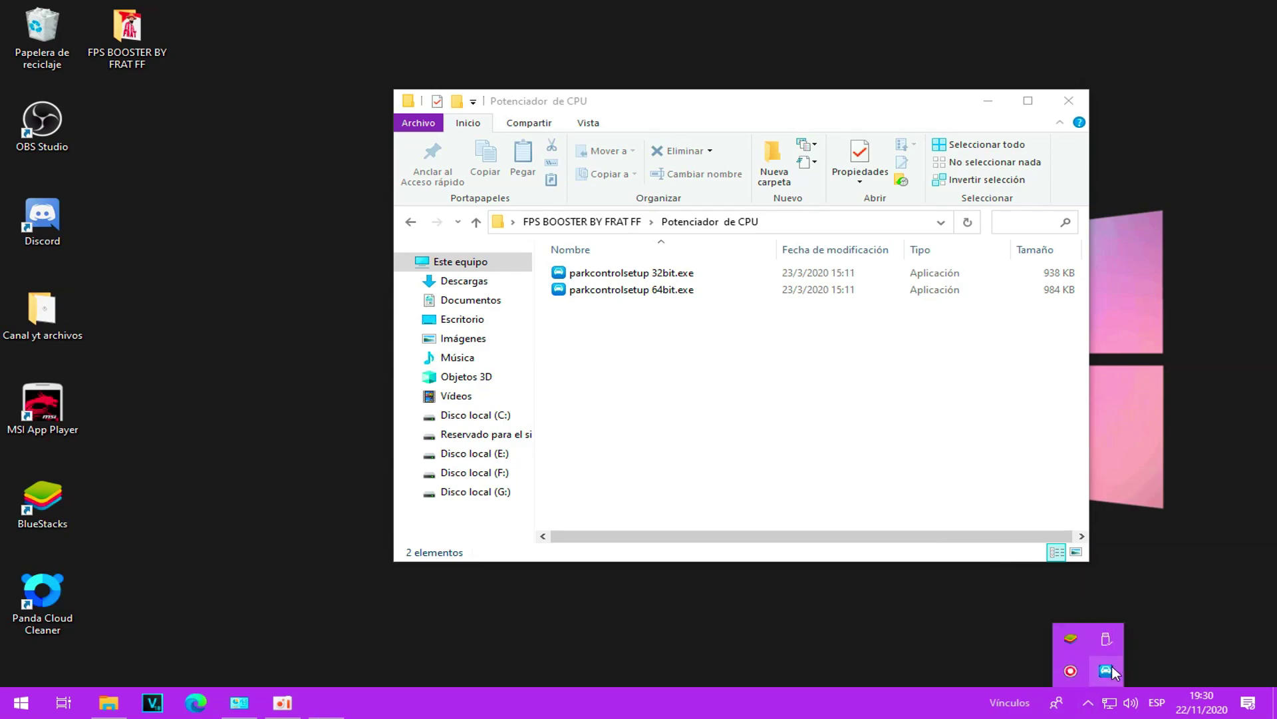
pyautogui.moveTo(518, 142); pyautogui.dragTo(607, 138)
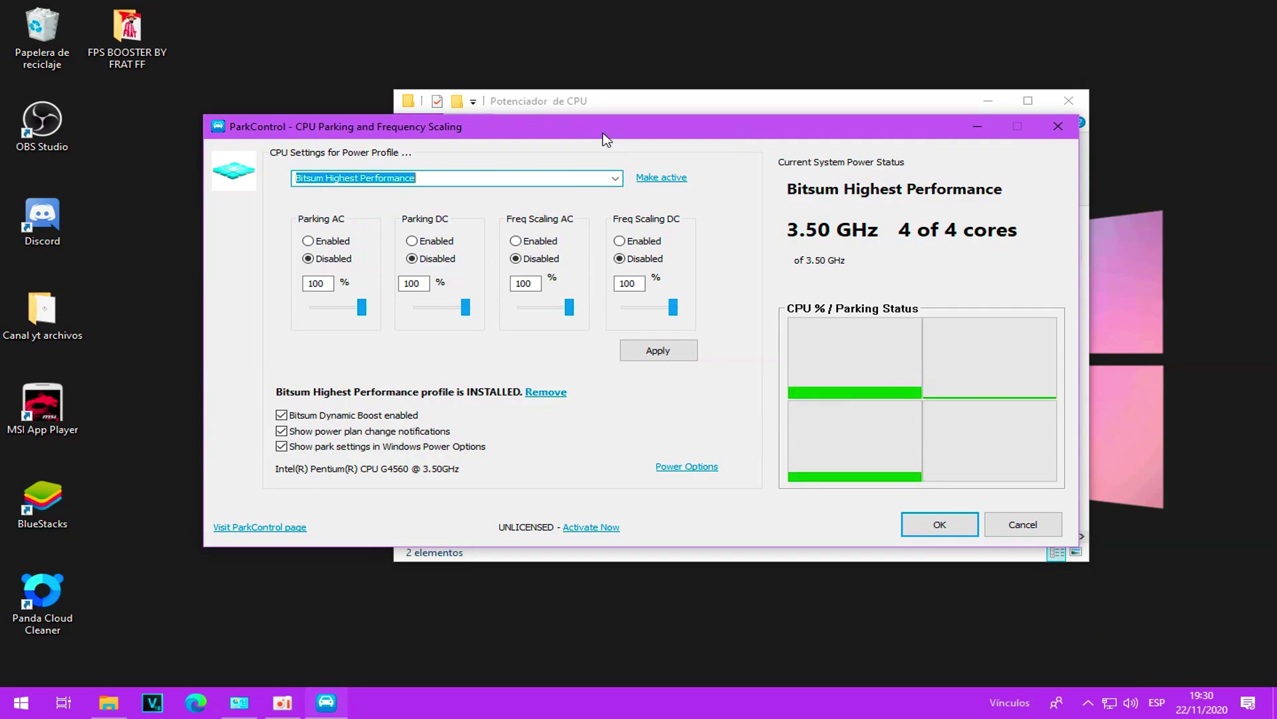
pyautogui.moveTo(690, 117); pyautogui.dragTo(727, 112)
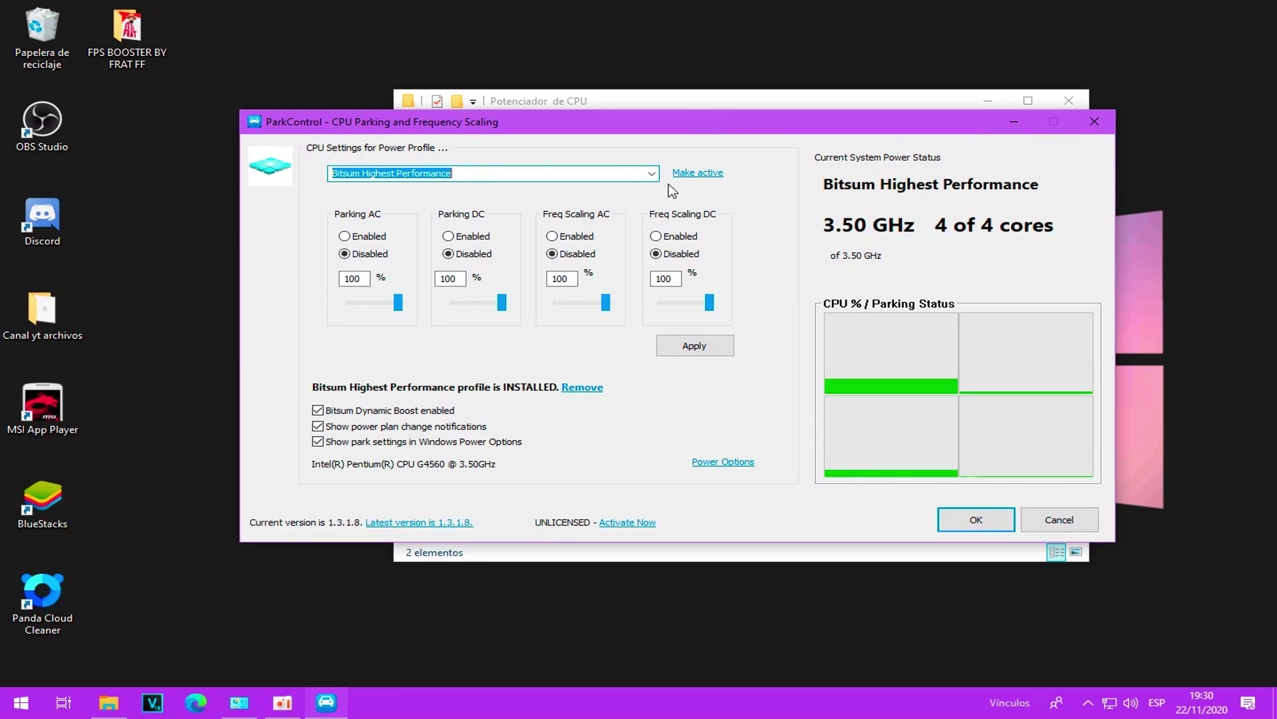
# Select the Máximo rendimiento power profile in ParkControl, set Freq Scaling DC to 100%, apply the settings and close the window
pyautogui.click(641, 177)
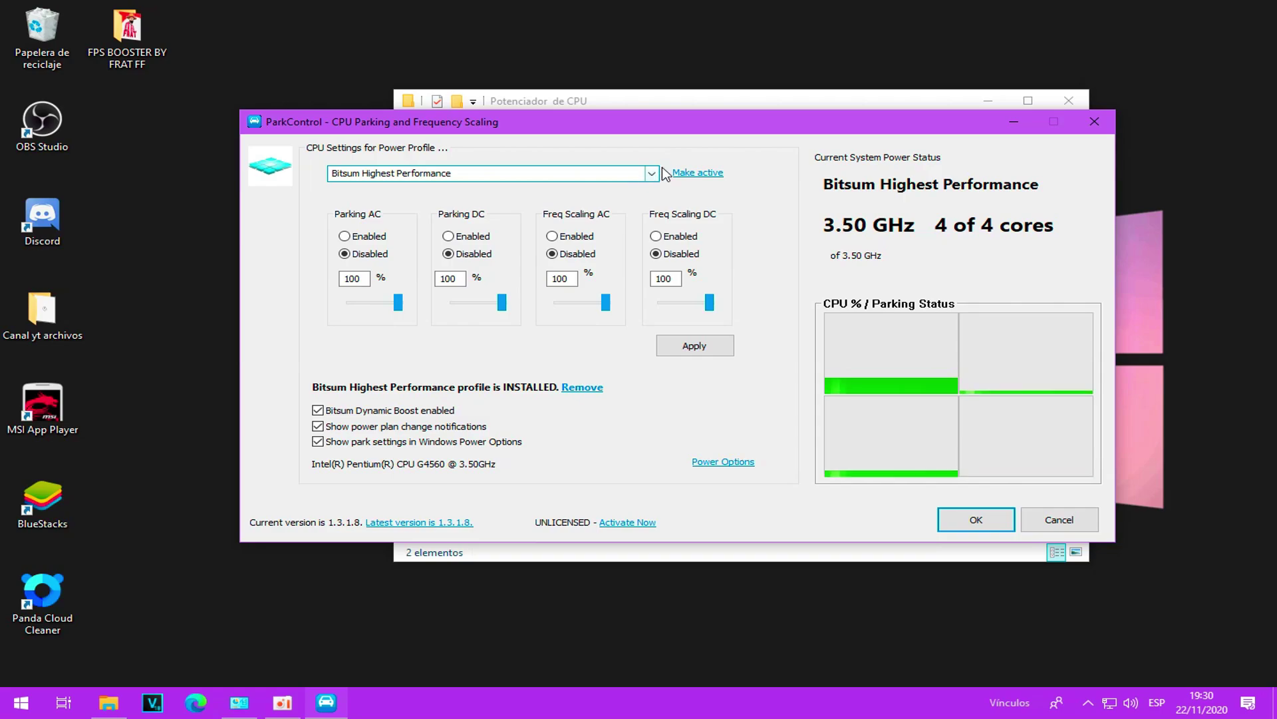
pyautogui.click(651, 173)
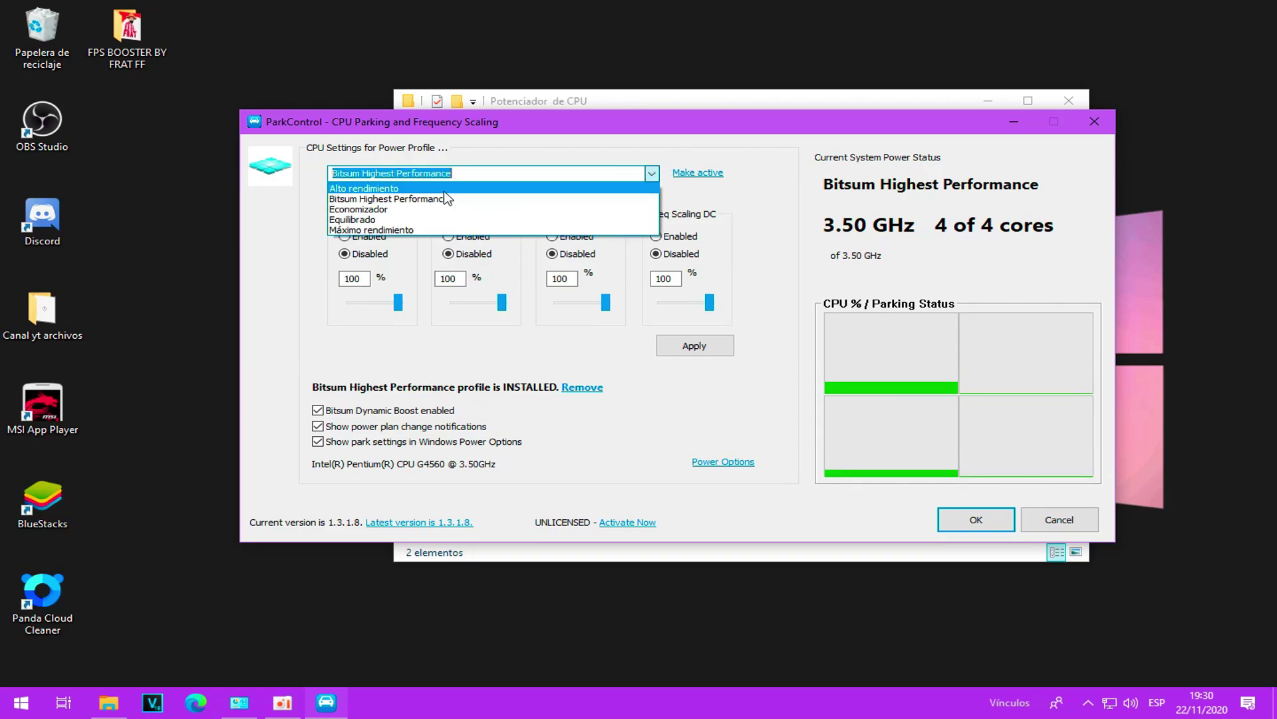
pyautogui.click(388, 229)
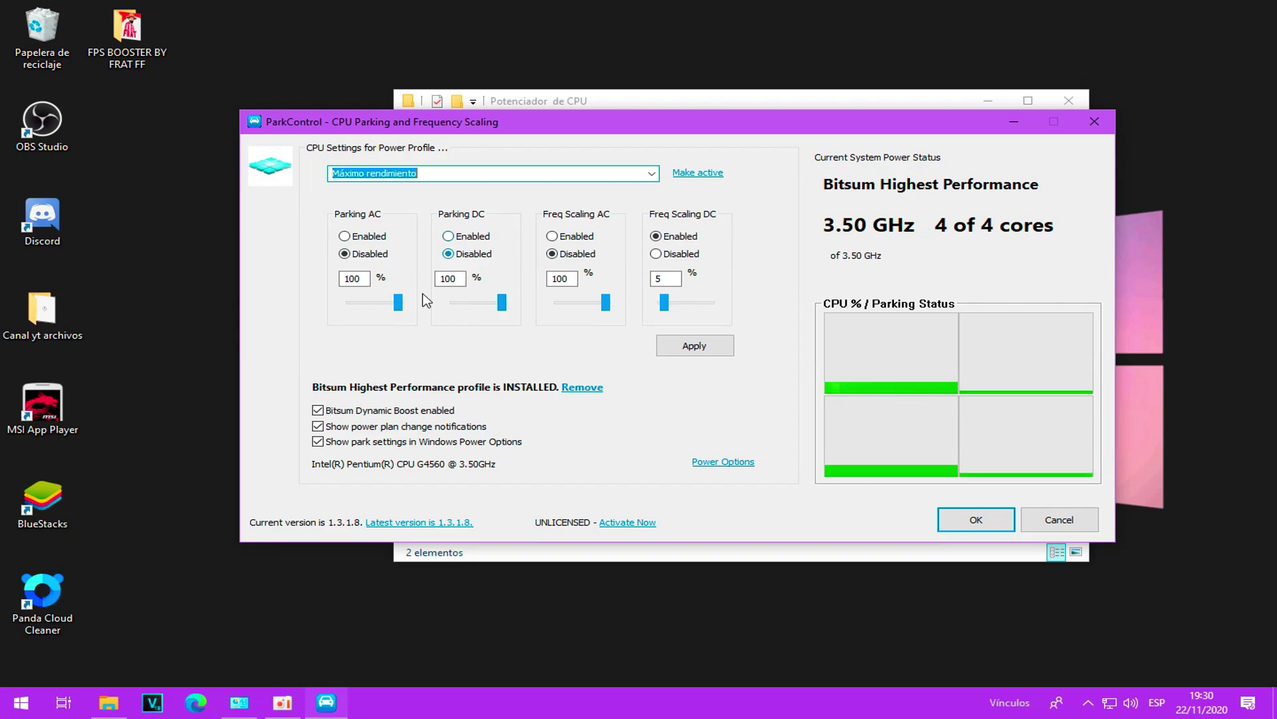
pyautogui.click(698, 347)
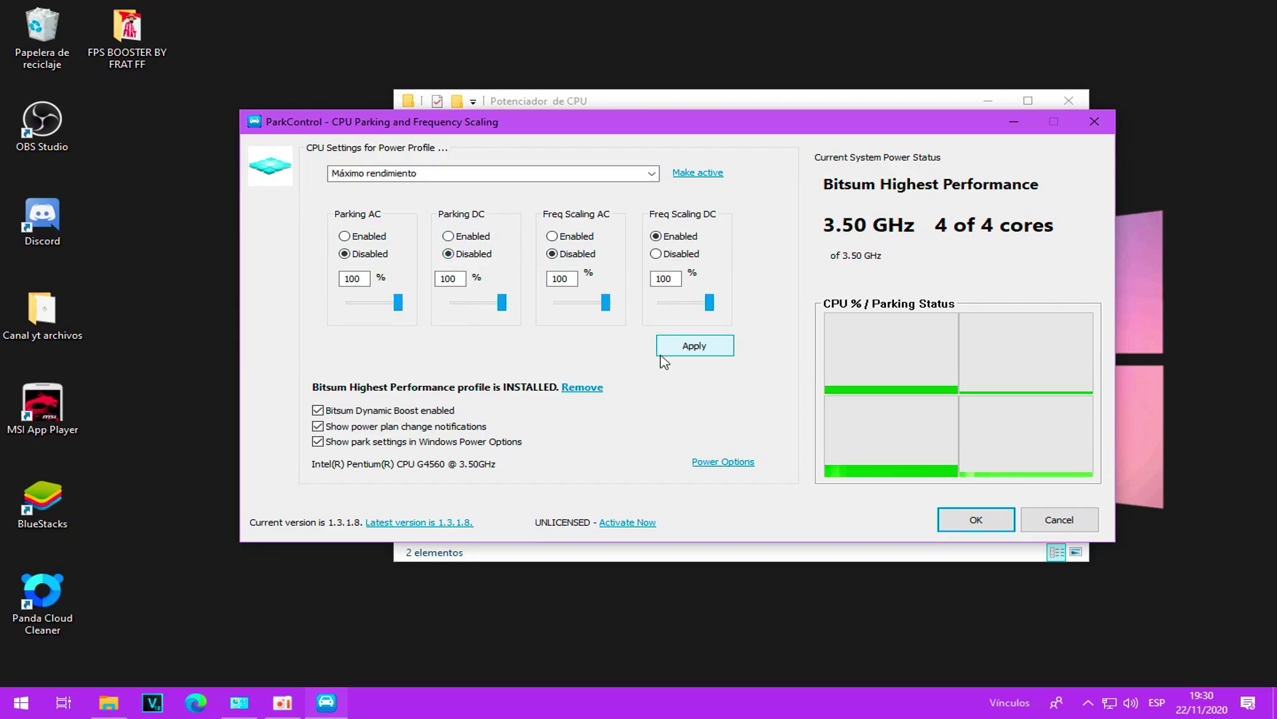
pyautogui.click(723, 351)
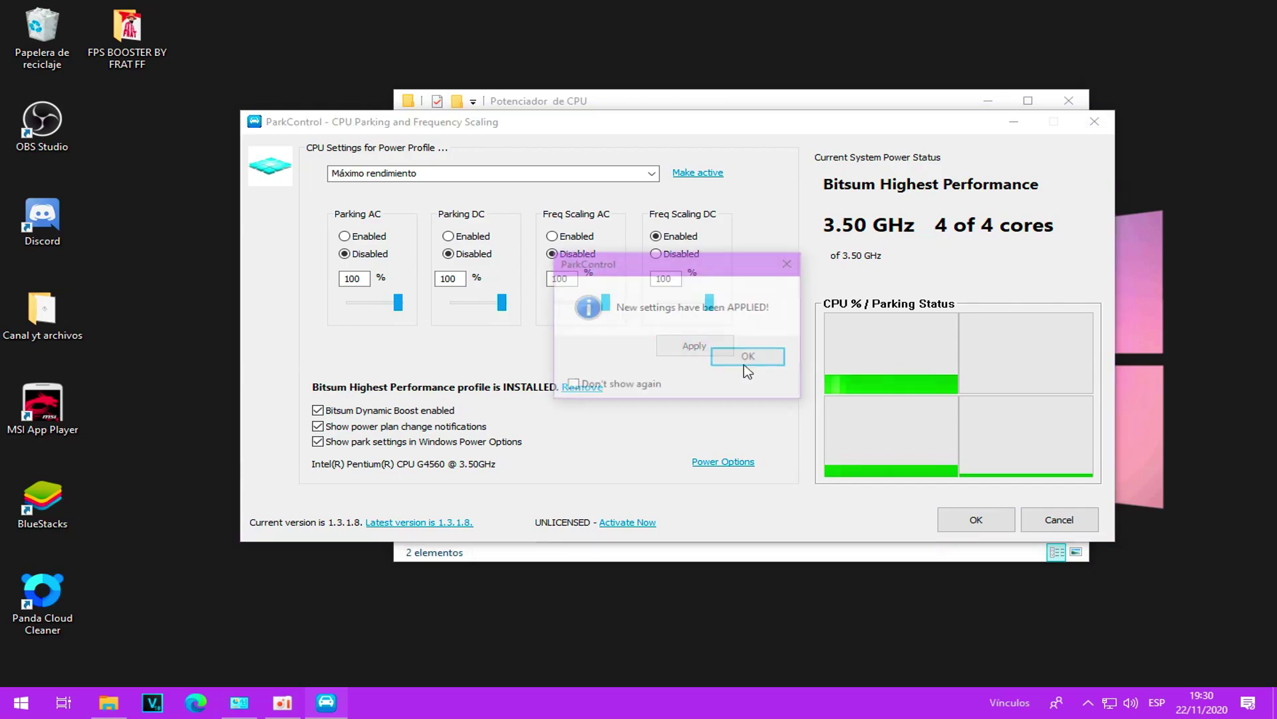
pyautogui.click(763, 361)
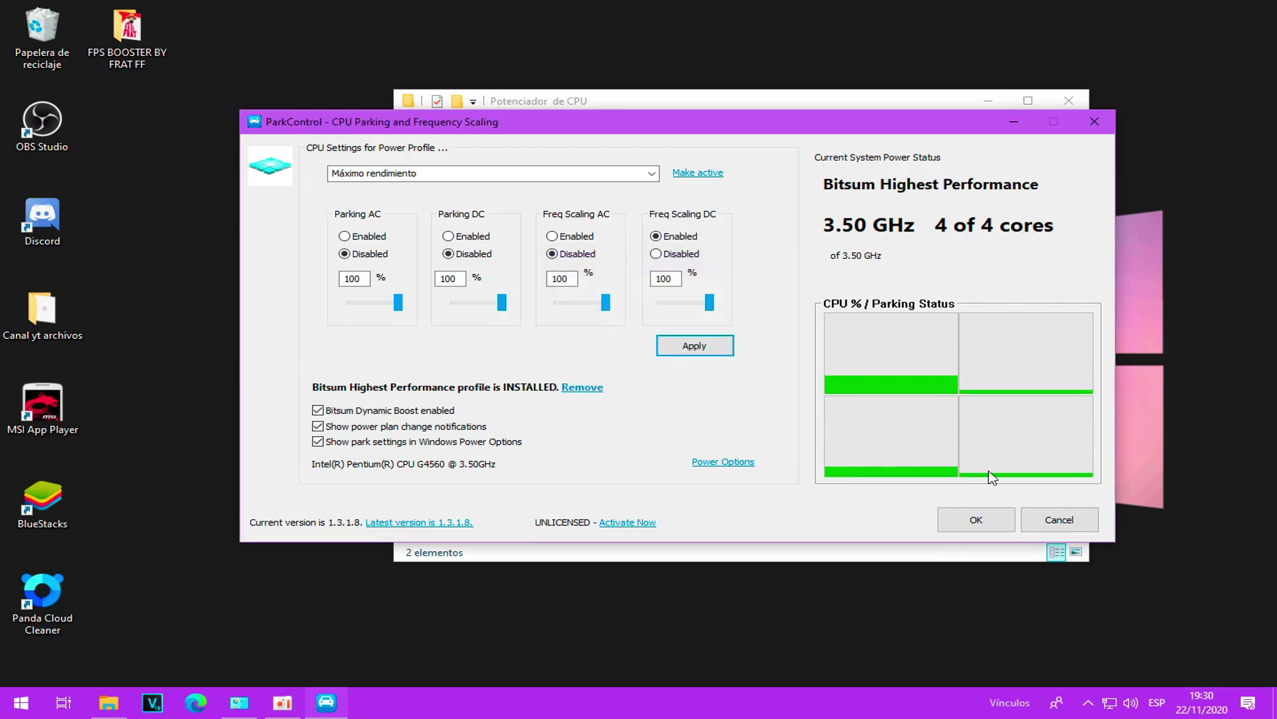
pyautogui.click(972, 518)
# Reposition the Potenciador de CPU folder window and access ParkControl again from the hidden notification area icons
pyautogui.moveTo(968, 109); pyautogui.dragTo(819, 95)
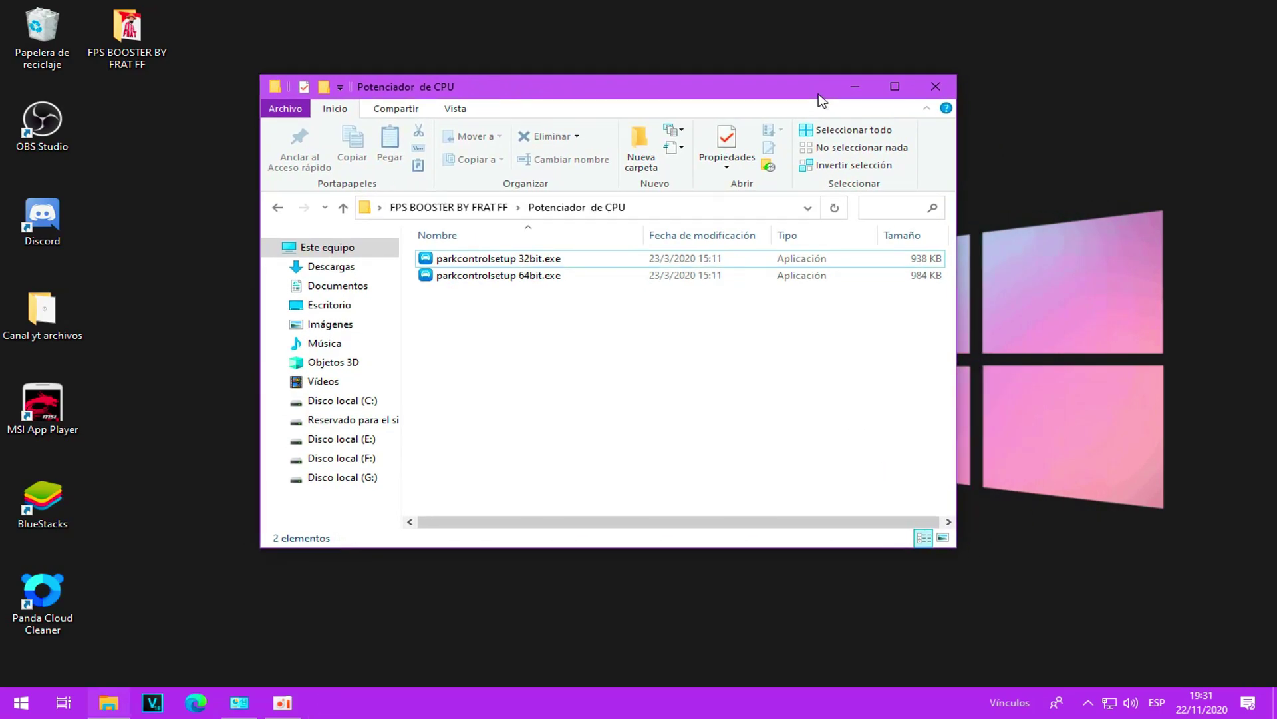
pyautogui.click(1088, 701)
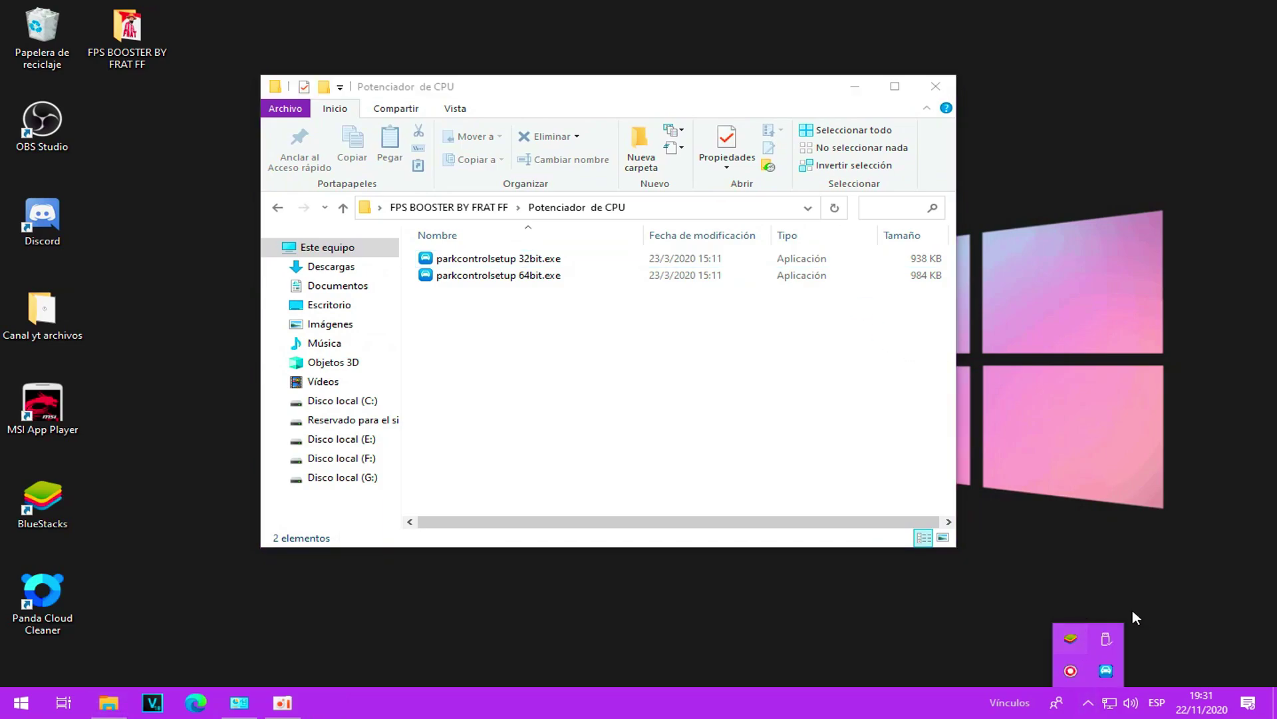
pyautogui.click(1102, 677)
pyautogui.click(1103, 676)
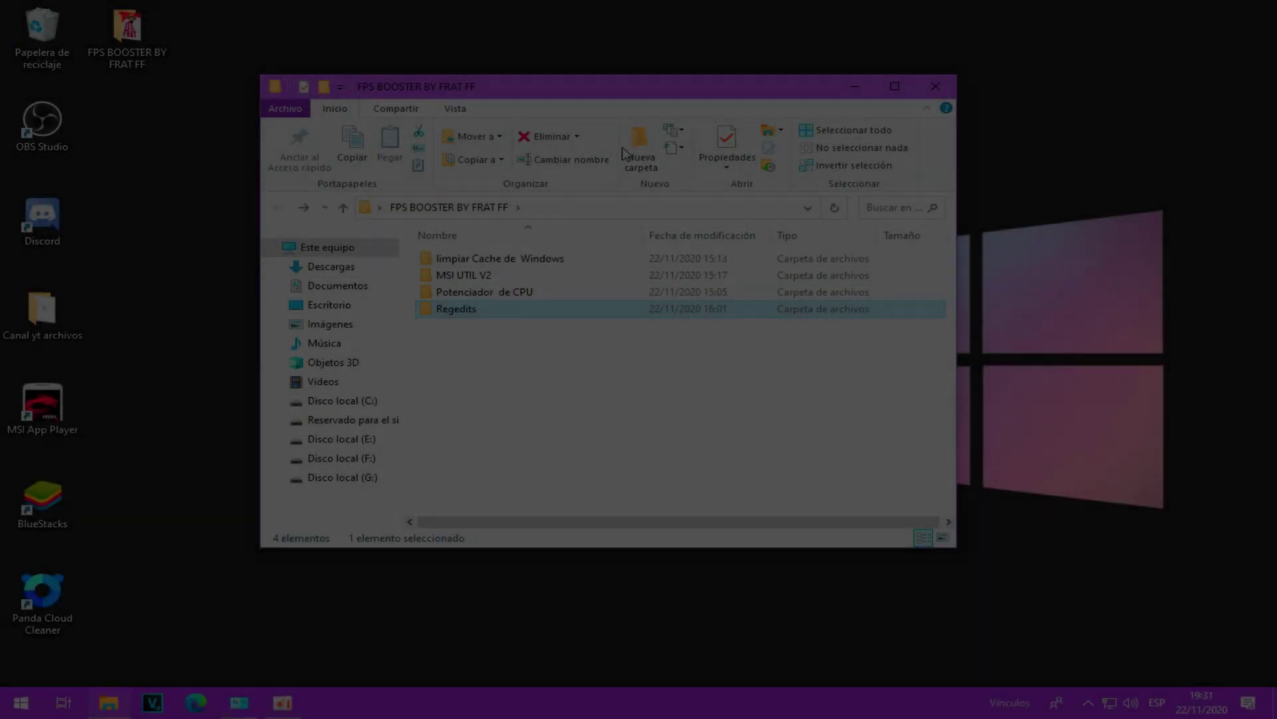
# Open the Regedits subfolder of the booster folder, view the Leer.txt file and close it
pyautogui.moveTo(638, 87); pyautogui.dragTo(796, 88)
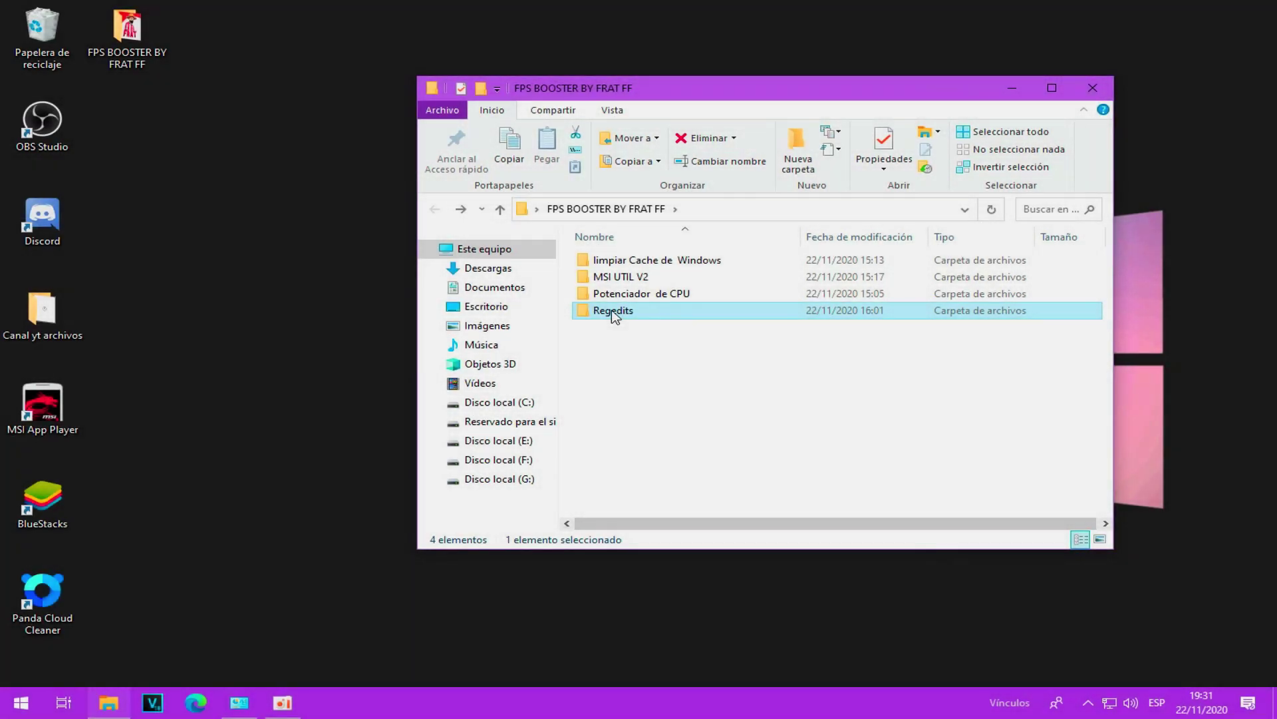
pyautogui.doubleClick(614, 316)
pyautogui.click(632, 342)
pyautogui.press('Up')
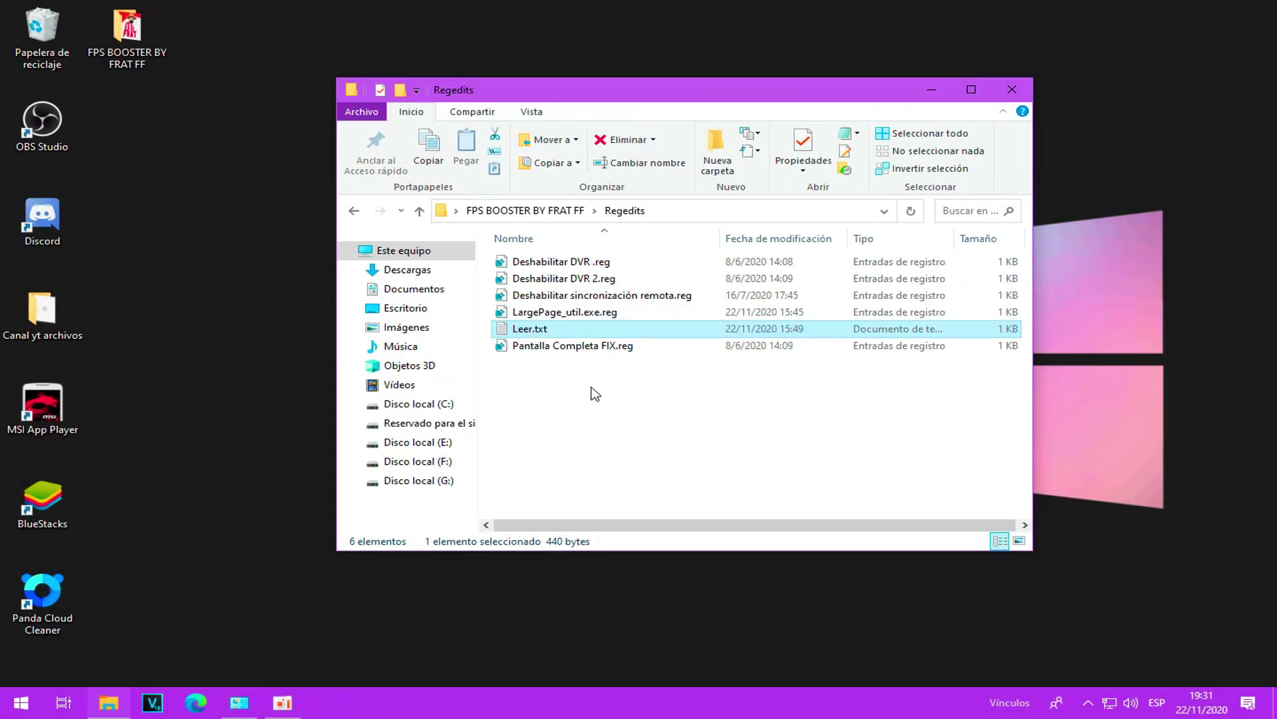
pyautogui.doubleClick(590, 328)
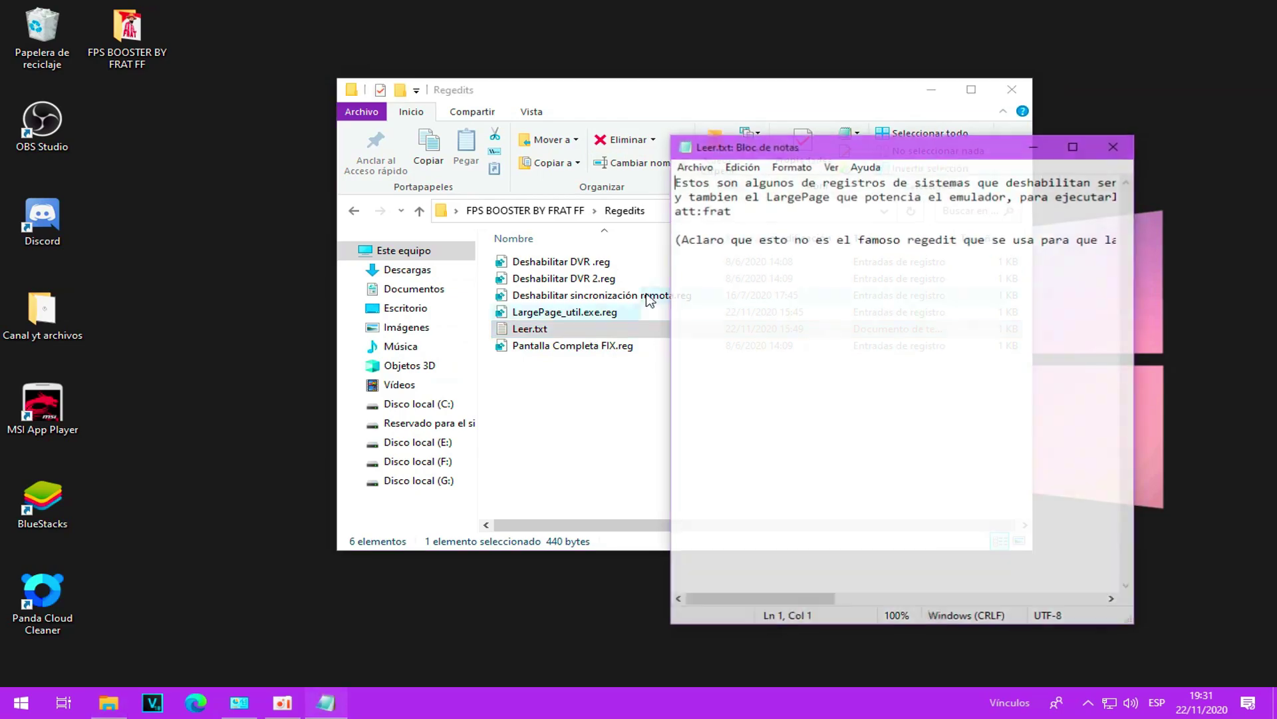
pyautogui.click(1115, 145)
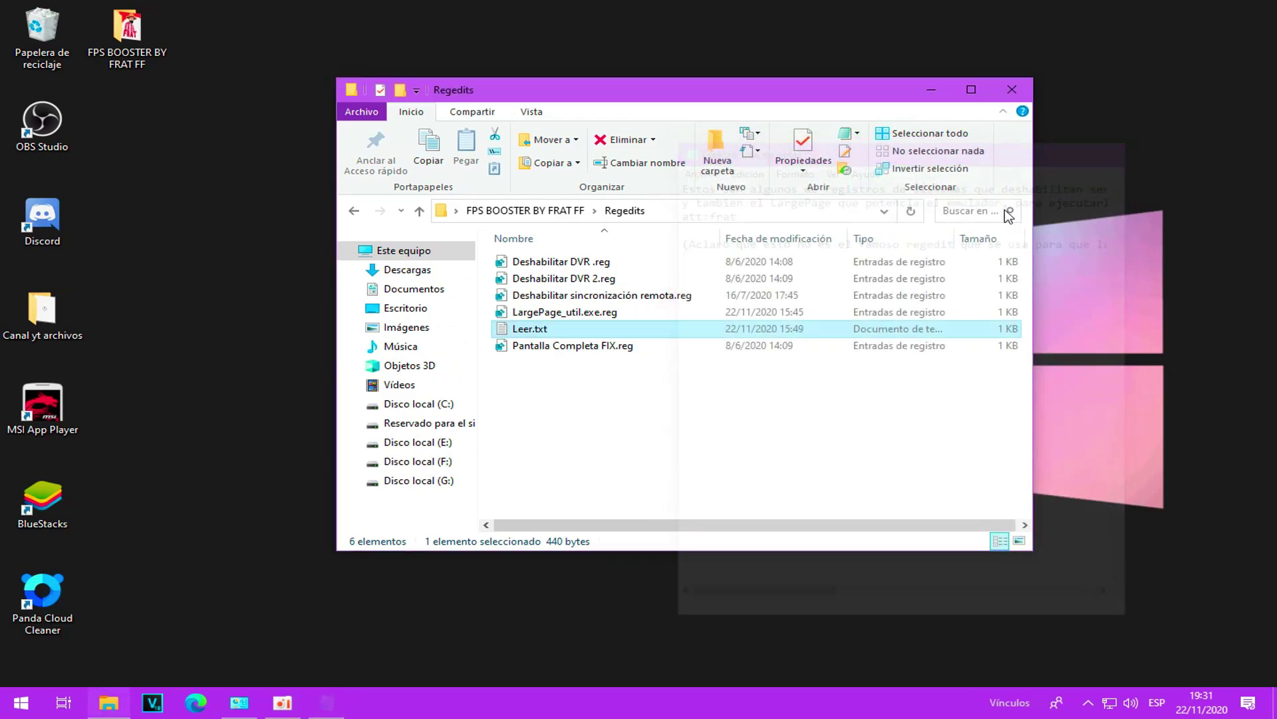
# Move the Regedits window aside, open LargePage_util.exe.reg for editing to inspect its text, and close it without changes
pyautogui.click(562, 316)
pyautogui.moveTo(514, 99); pyautogui.dragTo(390, 85)
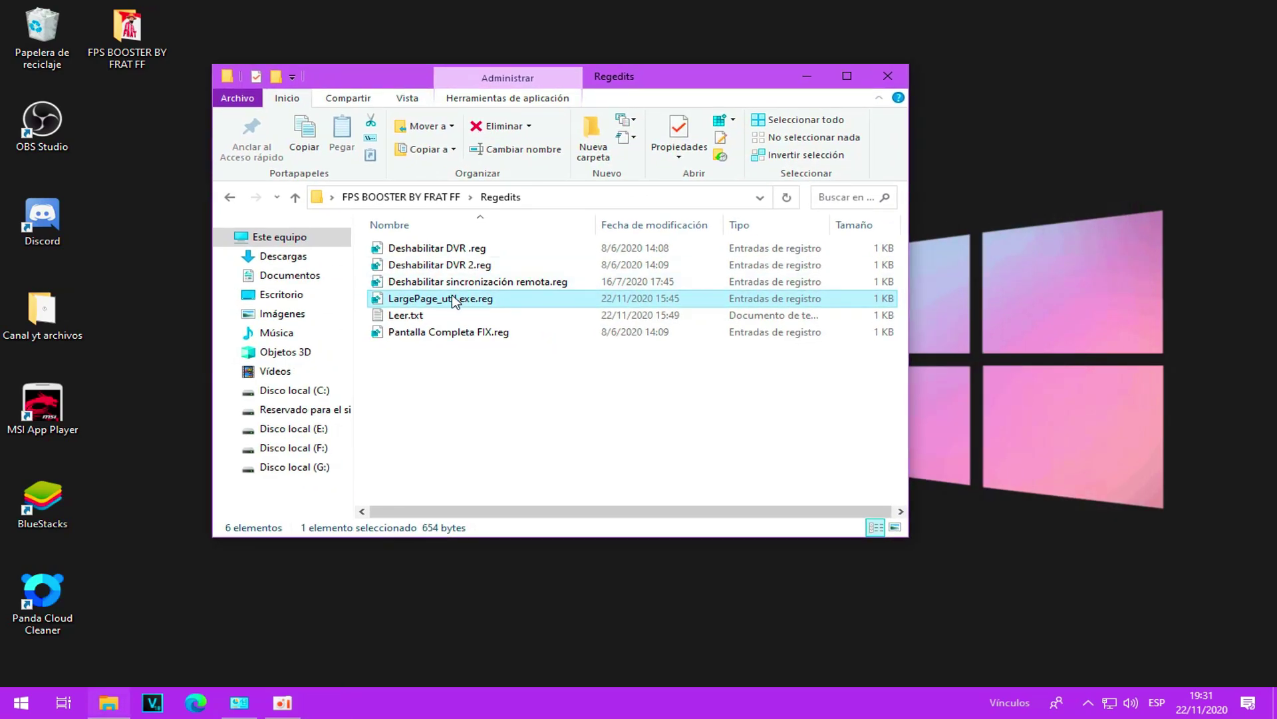
pyautogui.click(852, 376)
pyautogui.rightClick(420, 295)
pyautogui.click(463, 328)
pyautogui.moveTo(948, 238); pyautogui.dragTo(1131, 238)
pyautogui.moveTo(992, 210); pyautogui.dragTo(1194, 218)
pyautogui.click(1104, 227)
pyautogui.moveTo(807, 599); pyautogui.dragTo(1012, 599)
pyautogui.hotkey('alt', 'F4')
# Merge the Deshabilitar DVR .reg file into the Windows registry and accept the confirmations
pyautogui.click(435, 250)
pyautogui.rightClick(435, 249)
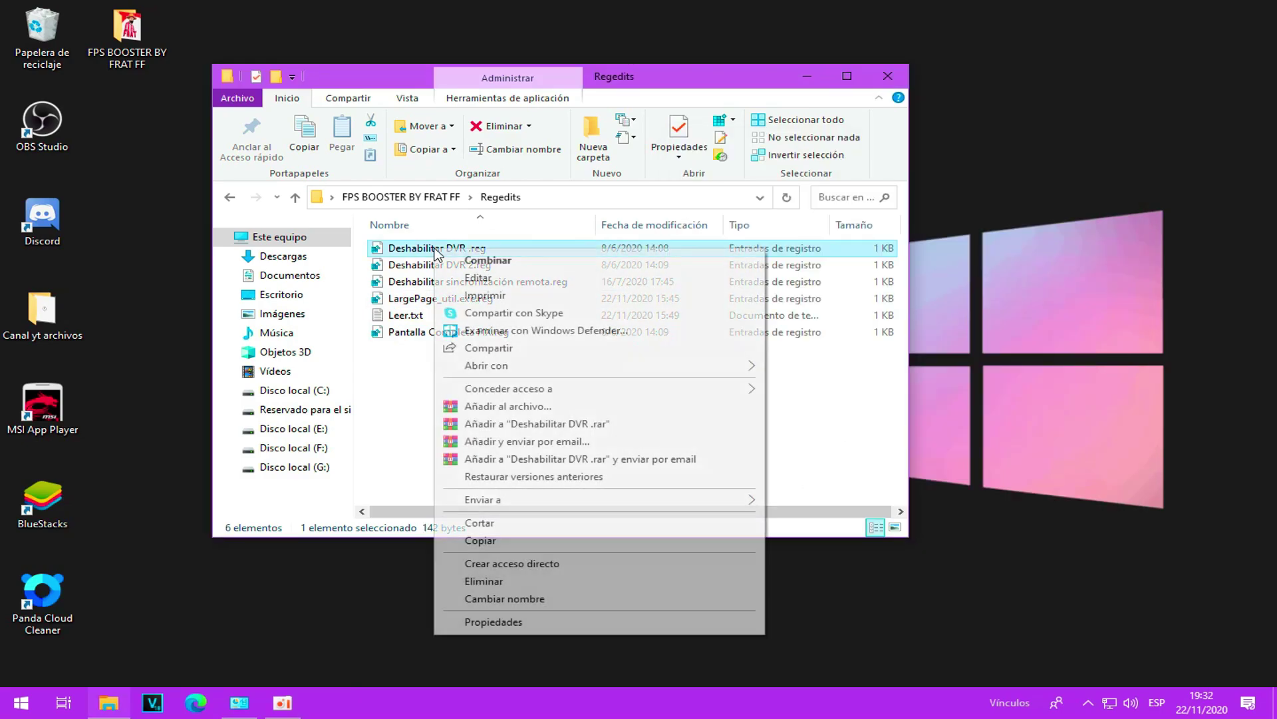
pyautogui.click(466, 261)
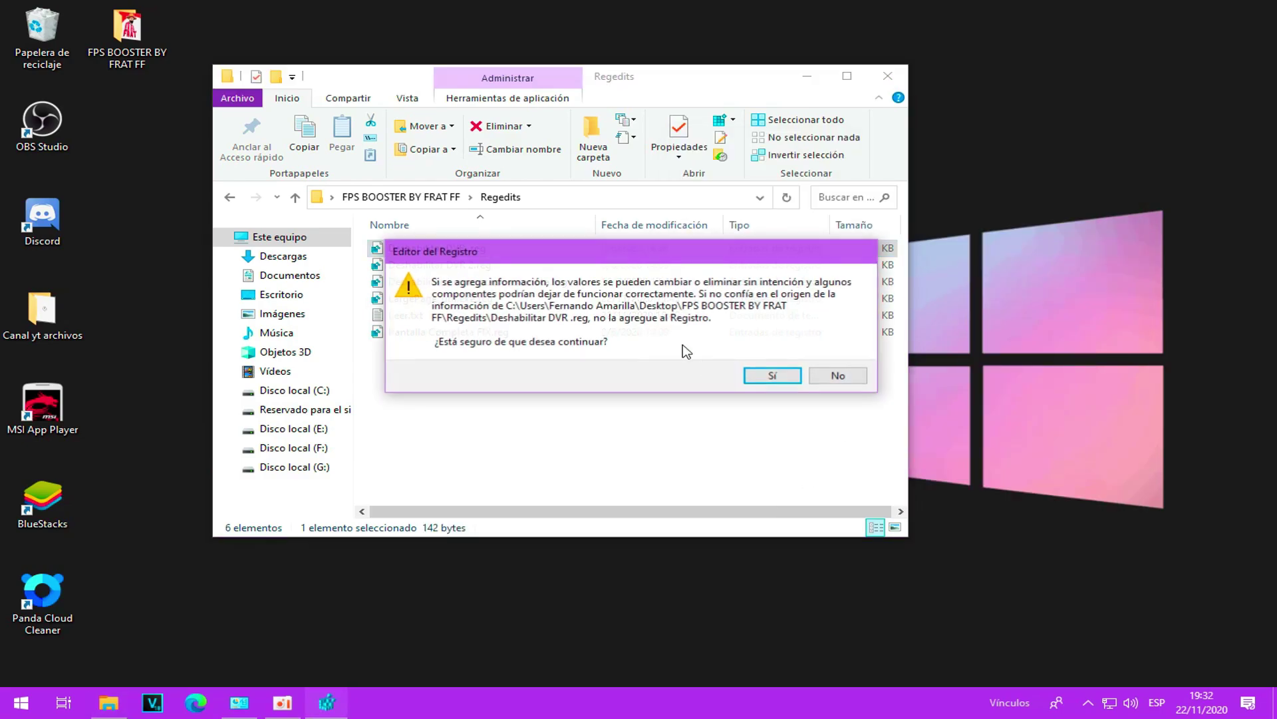
pyautogui.click(760, 376)
pyautogui.click(833, 351)
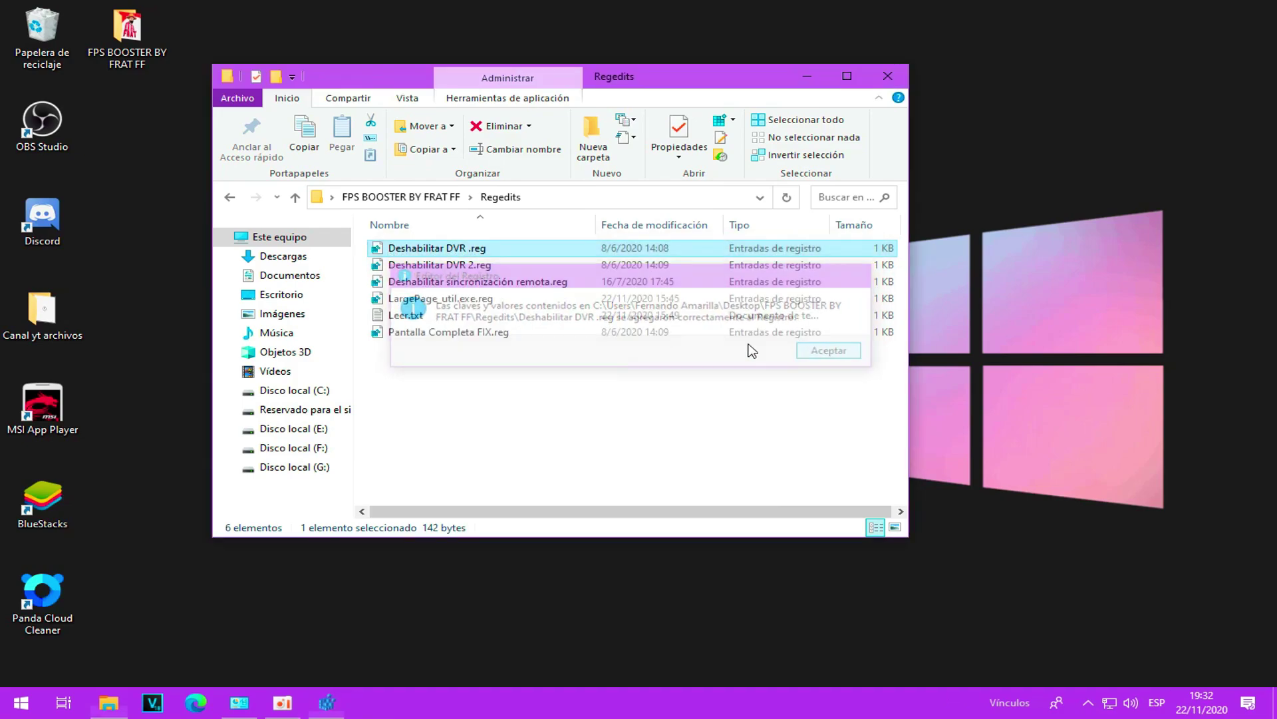
# Merge Deshabilitar DVR 2.reg into the Windows registry and accept the confirmations
pyautogui.rightClick(472, 264)
pyautogui.click(533, 274)
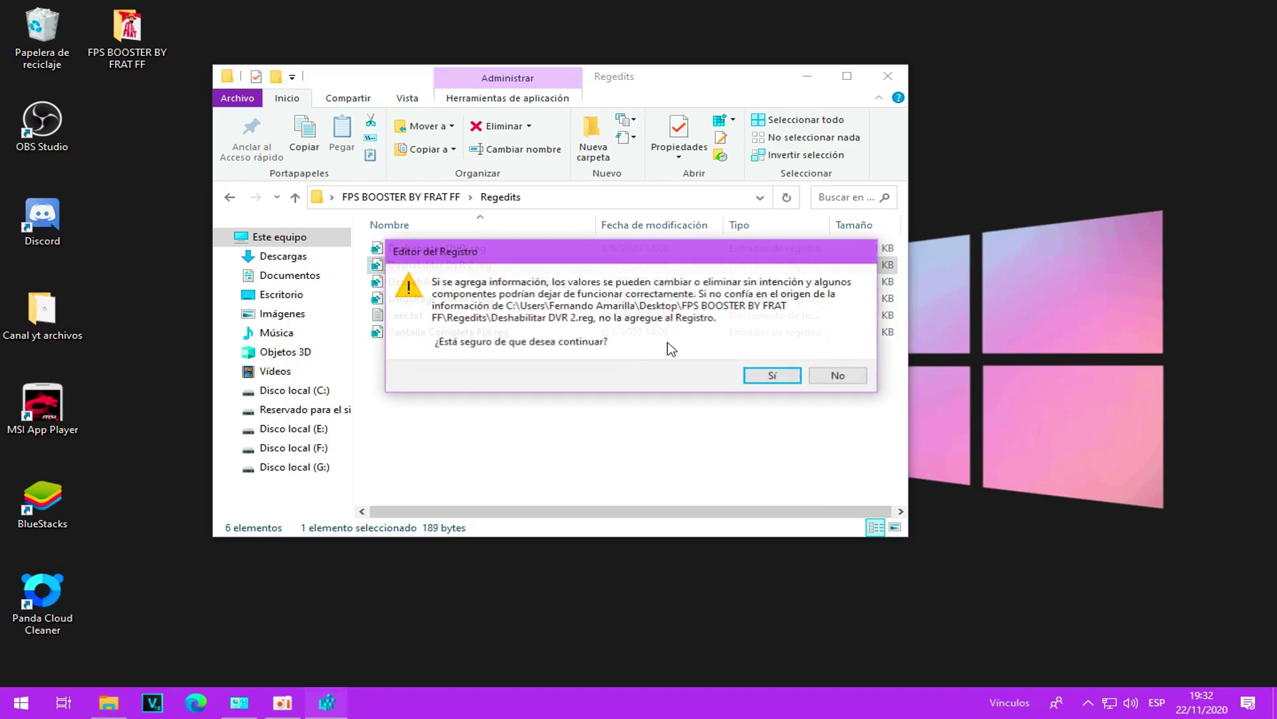
pyautogui.click(760, 375)
pyautogui.click(835, 351)
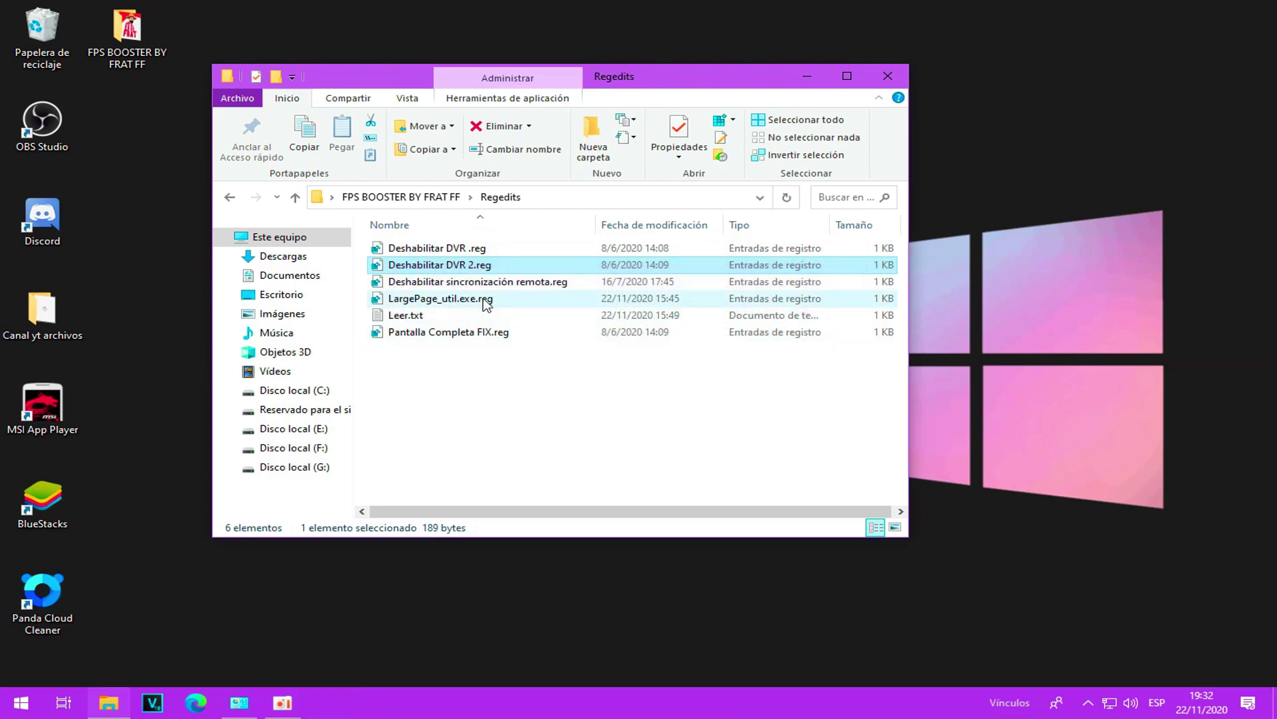
# Merge Deshabilitar sincronización remota.reg into the Windows registry and accept the confirmations
pyautogui.rightClick(500, 282)
pyautogui.click(559, 297)
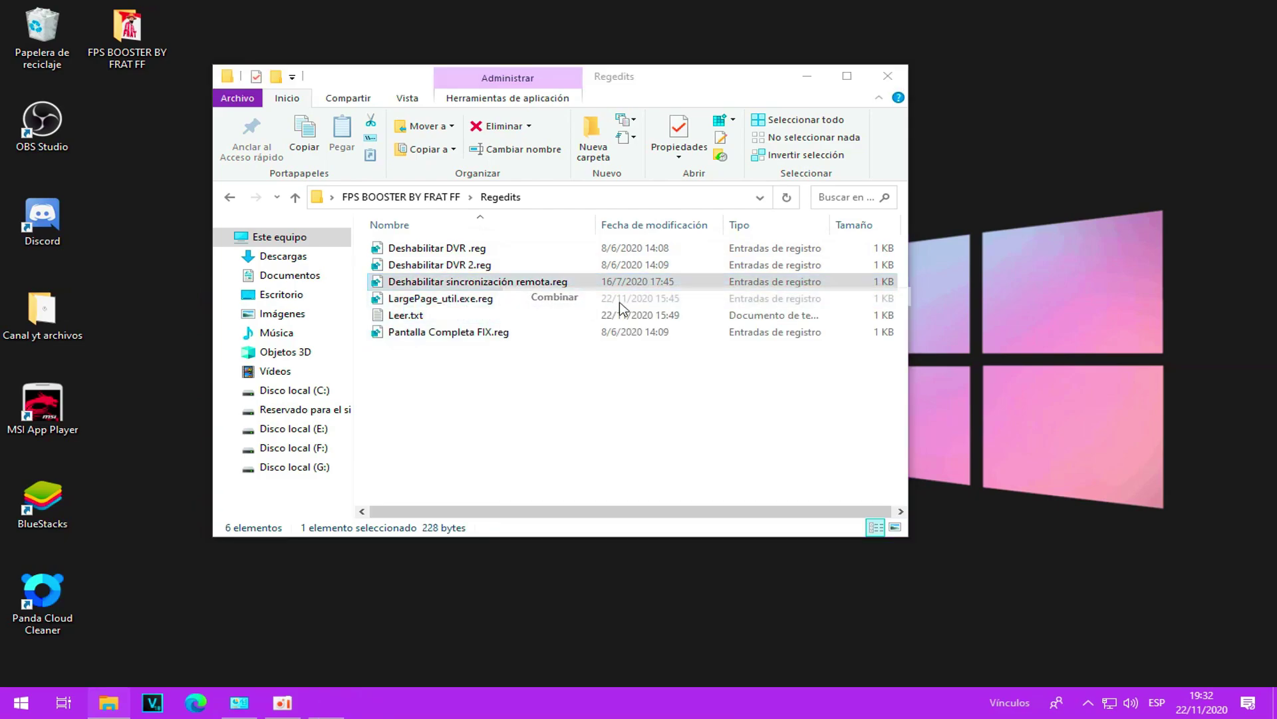
pyautogui.click(765, 374)
pyautogui.click(835, 360)
# Merge Pantalla Completa FIX.reg into the Windows registry and accept the confirmations
pyautogui.click(451, 332)
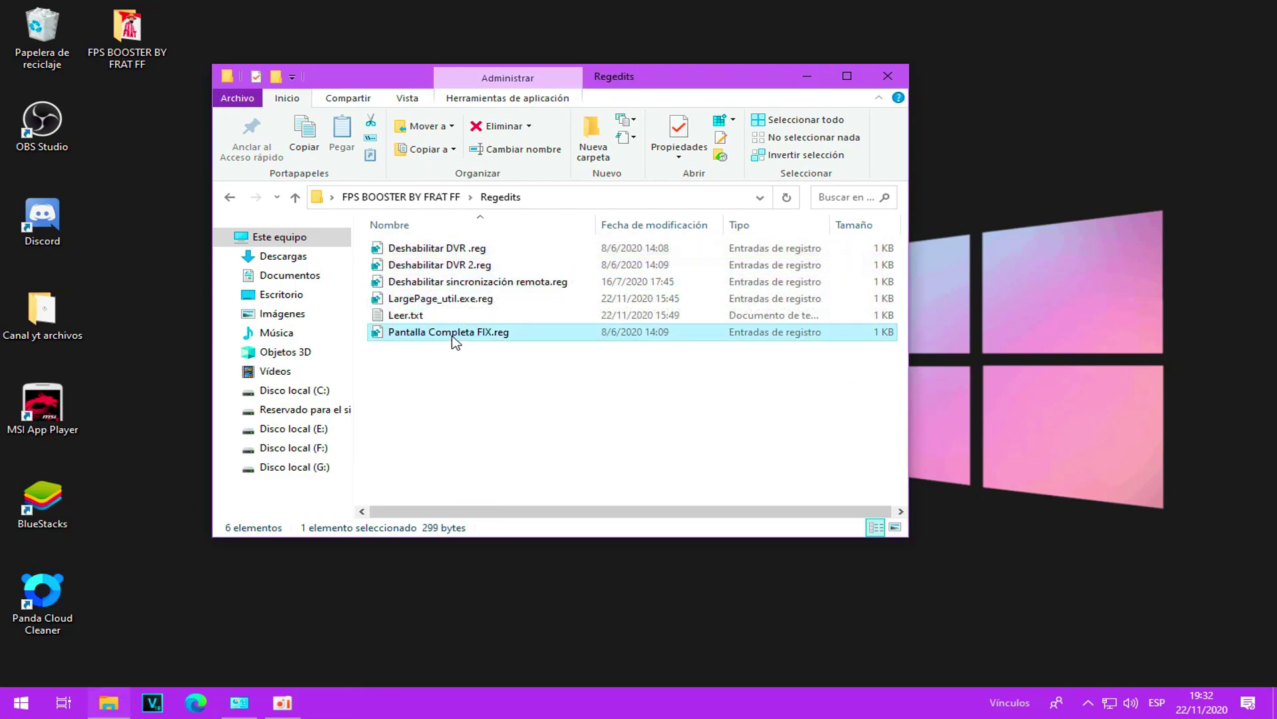
pyautogui.rightClick(451, 332)
pyautogui.click(562, 313)
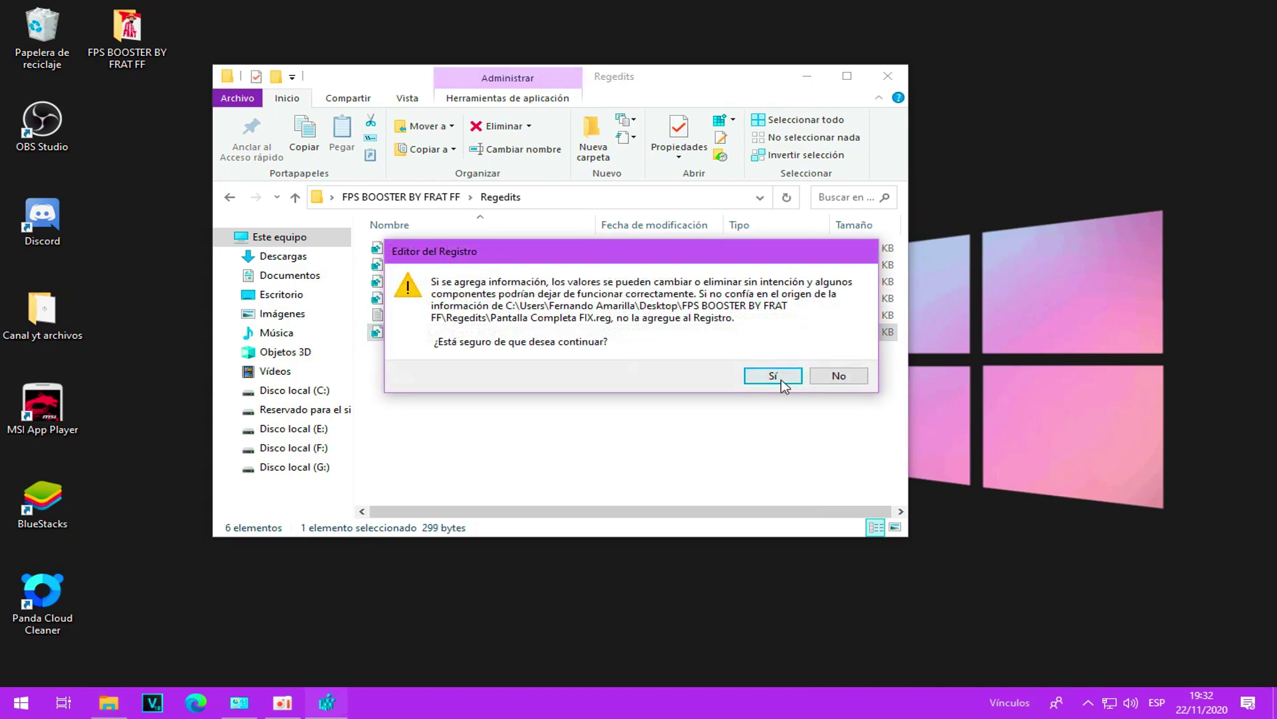
pyautogui.click(777, 375)
pyautogui.click(835, 351)
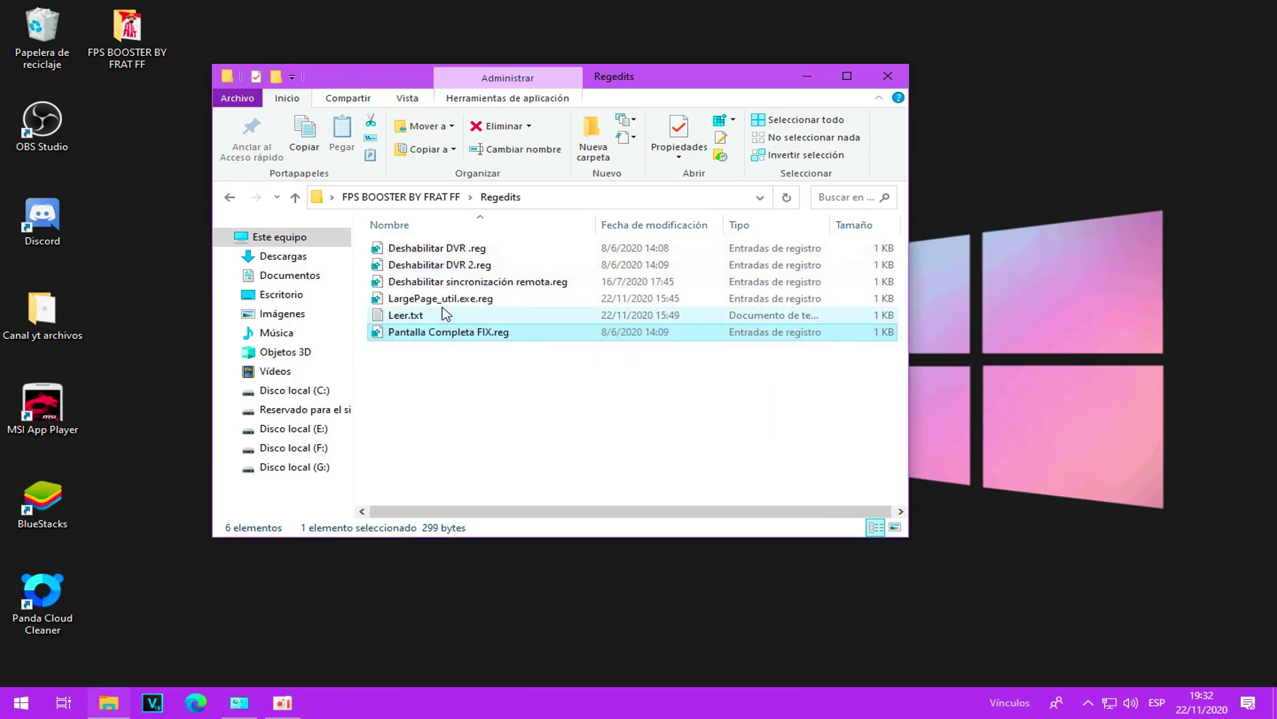
# Merge LargePage_util.exe.reg into the Windows registry, accept the confirmations and close the booster folder window
pyautogui.click(447, 299)
pyautogui.rightClick(447, 299)
pyautogui.click(469, 313)
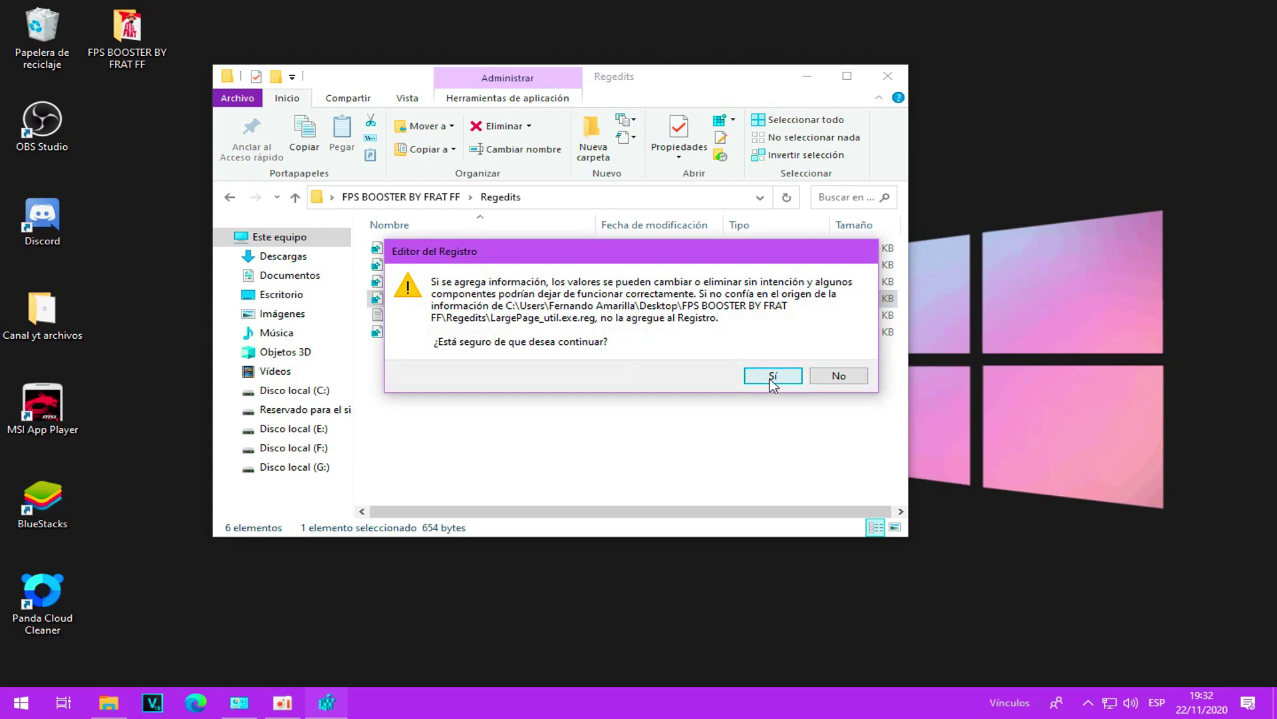
pyautogui.click(773, 376)
pyautogui.click(837, 351)
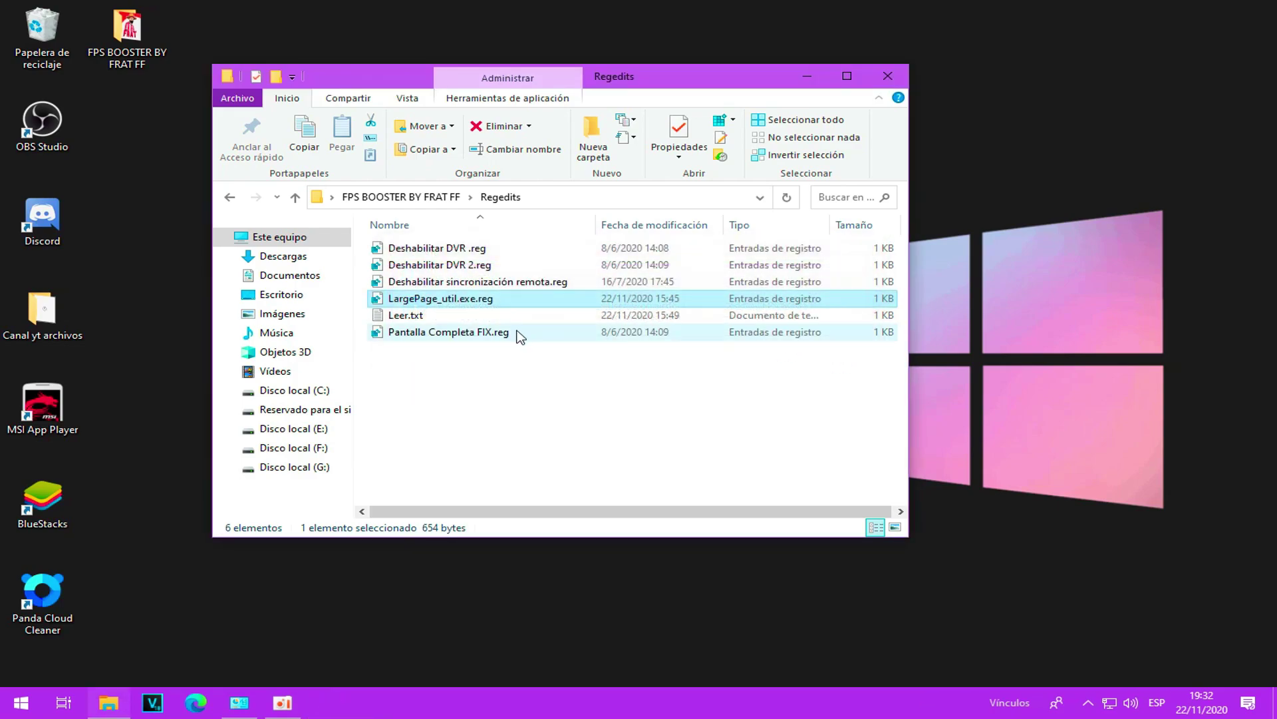
pyautogui.click(230, 197)
pyautogui.click(888, 76)
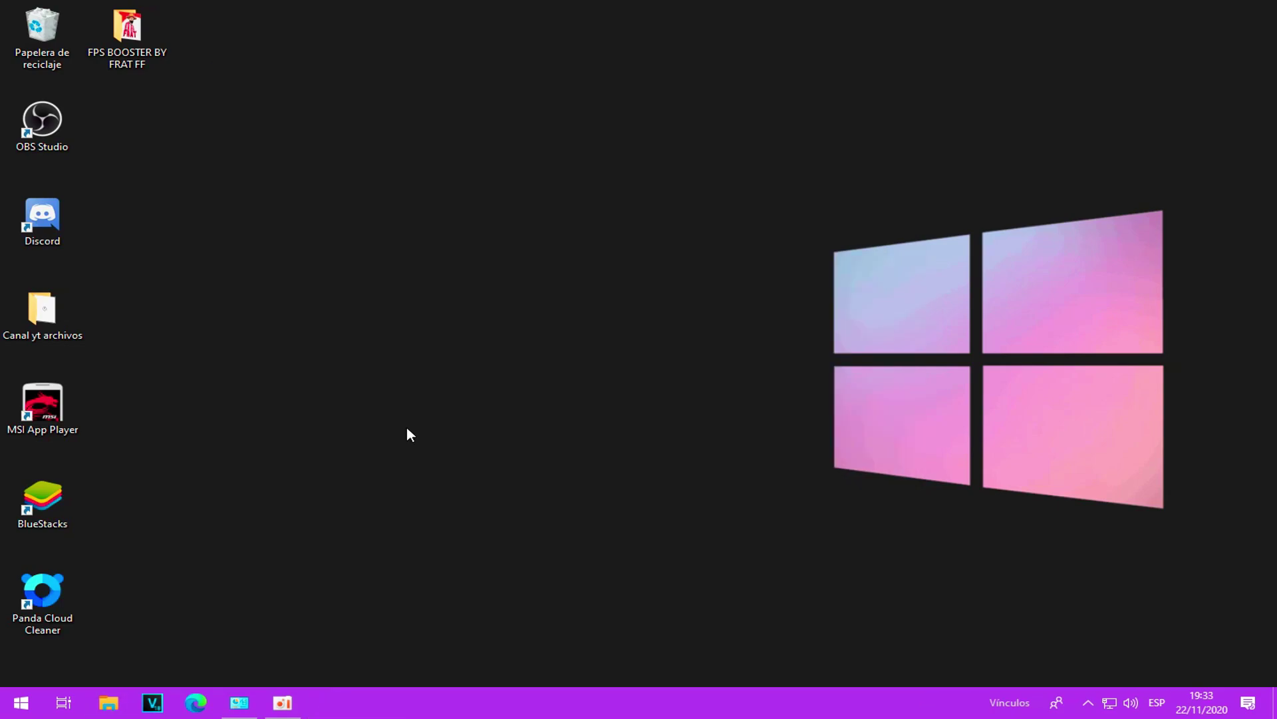
# Open the graphics settings from the desktop's display settings and remove the existing BlueStacks Android Host preference
pyautogui.rightClick(408, 430)
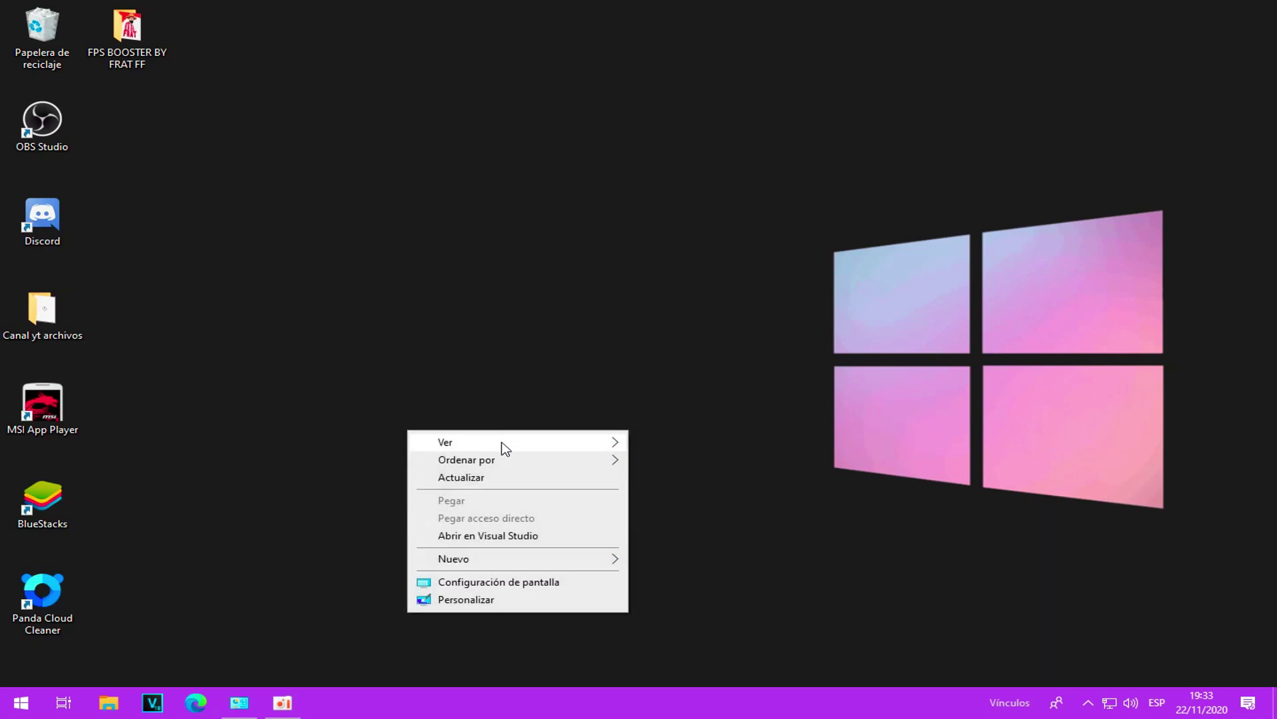
pyautogui.click(467, 583)
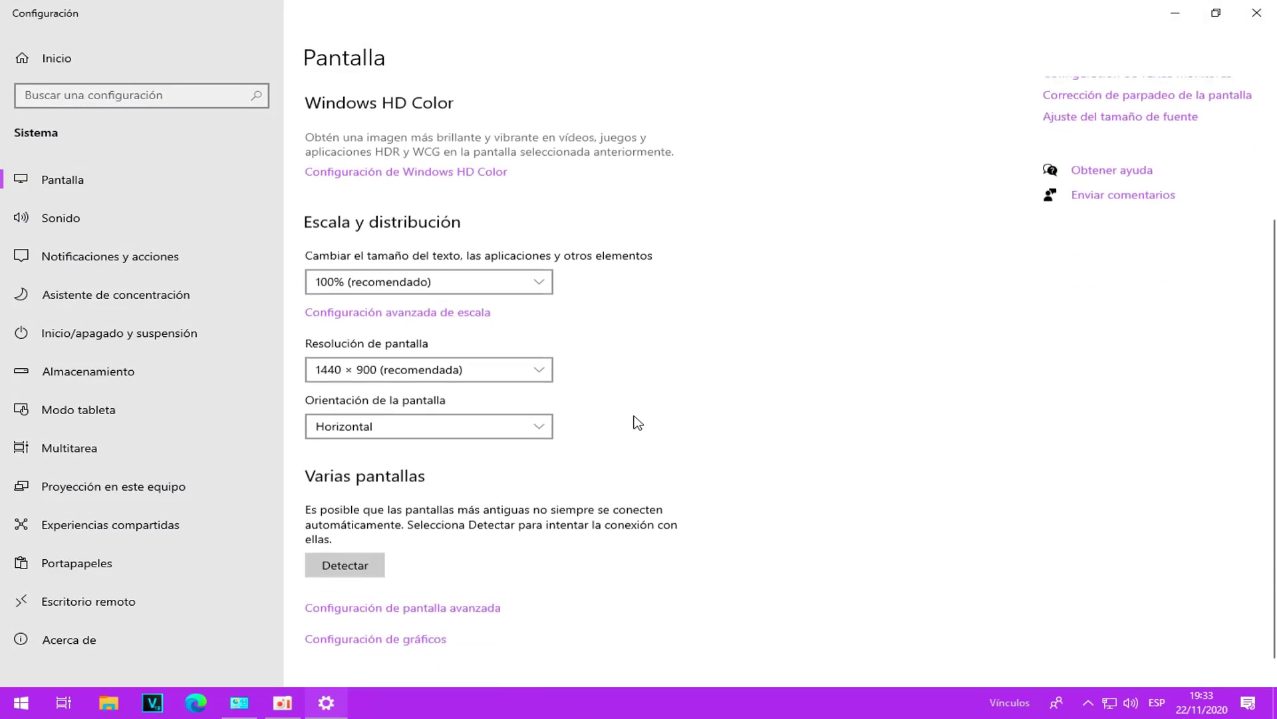
pyautogui.scroll(-1, 638, 423)
pyautogui.click(389, 614)
pyautogui.click(243, 343)
pyautogui.click(357, 416)
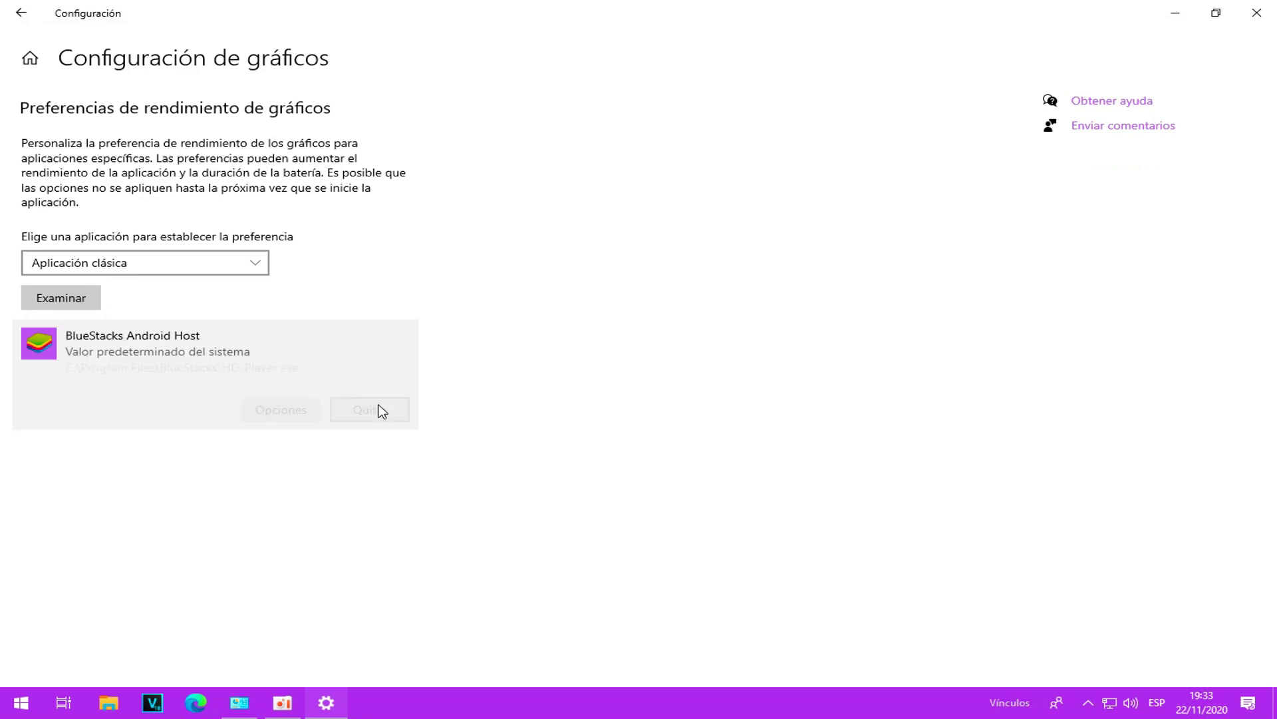
pyautogui.click(373, 416)
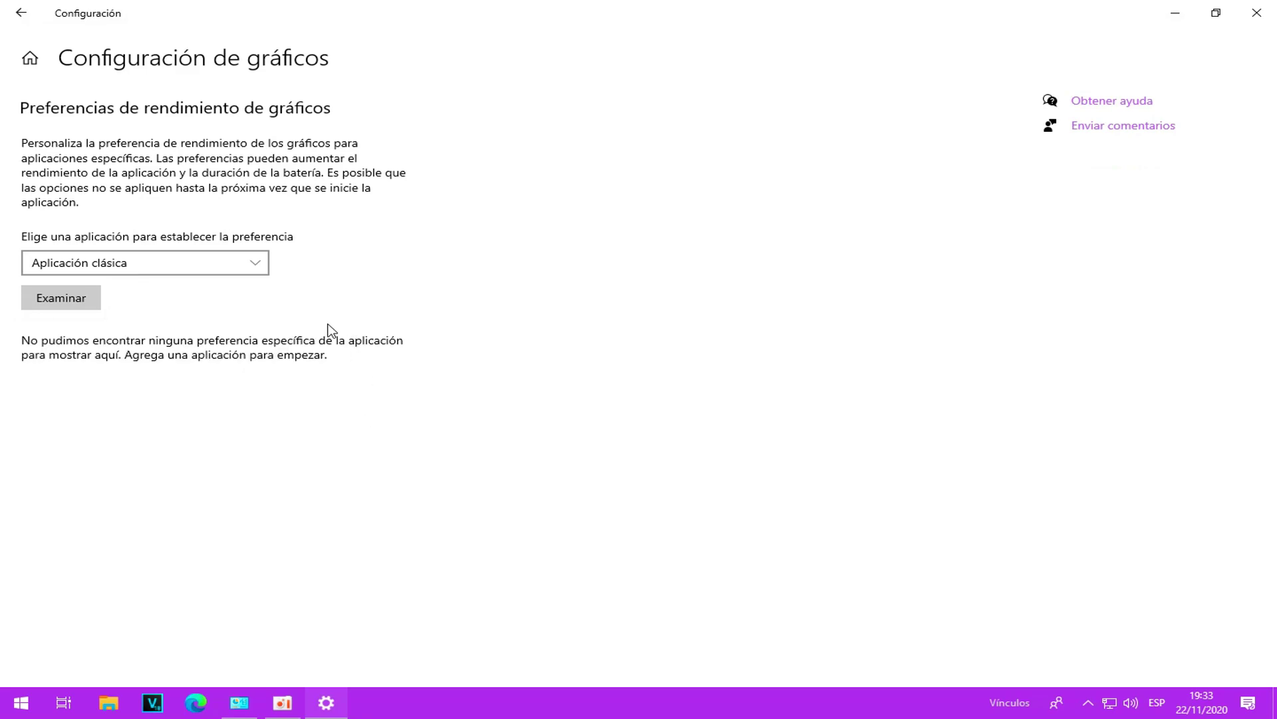
# Add HD-Player.exe from the BlueStacks folder in Archivos de programa as a classic application in the graphics performance preferences
pyautogui.click(237, 264)
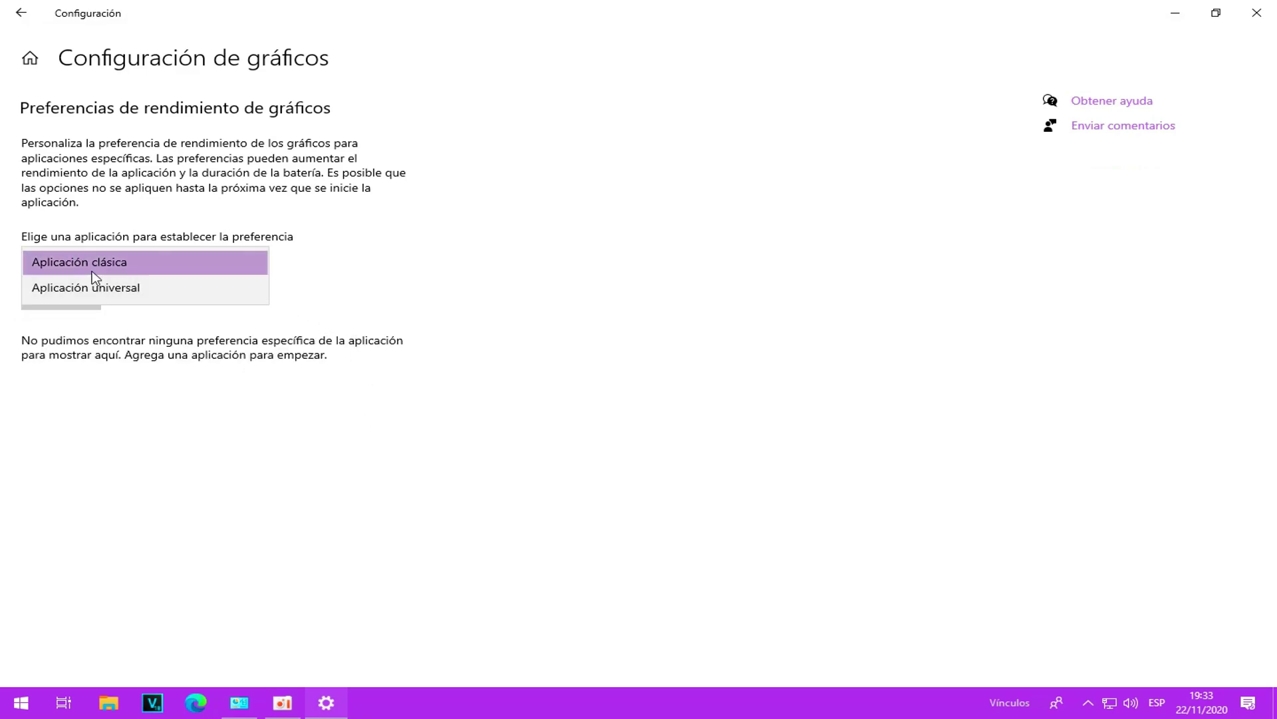
pyautogui.click(50, 265)
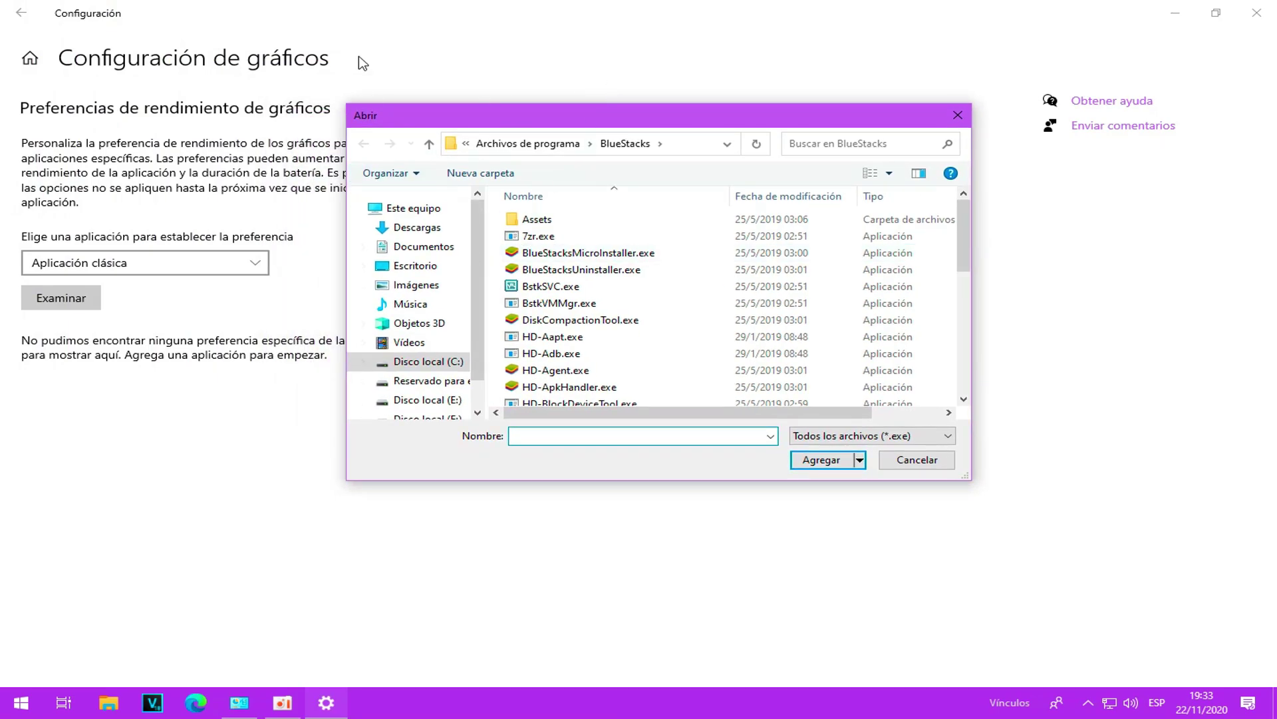
pyautogui.click(508, 148)
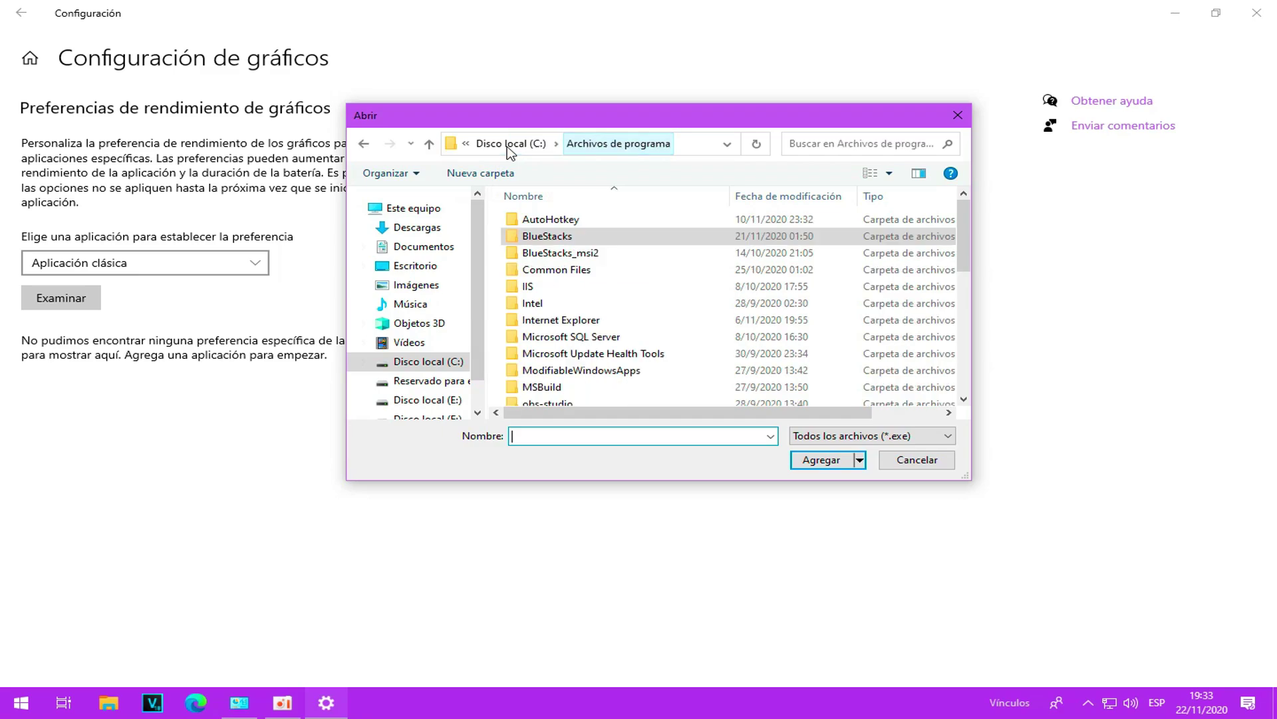
pyautogui.click(502, 147)
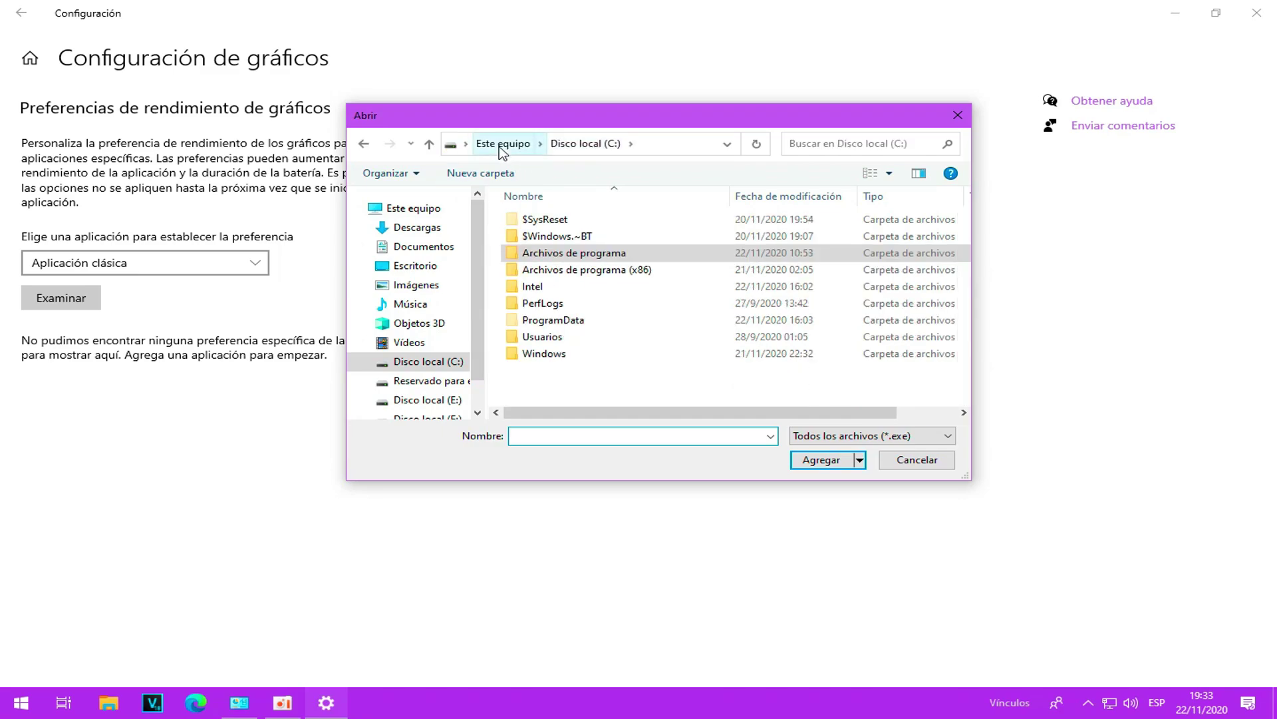
pyautogui.doubleClick(533, 253)
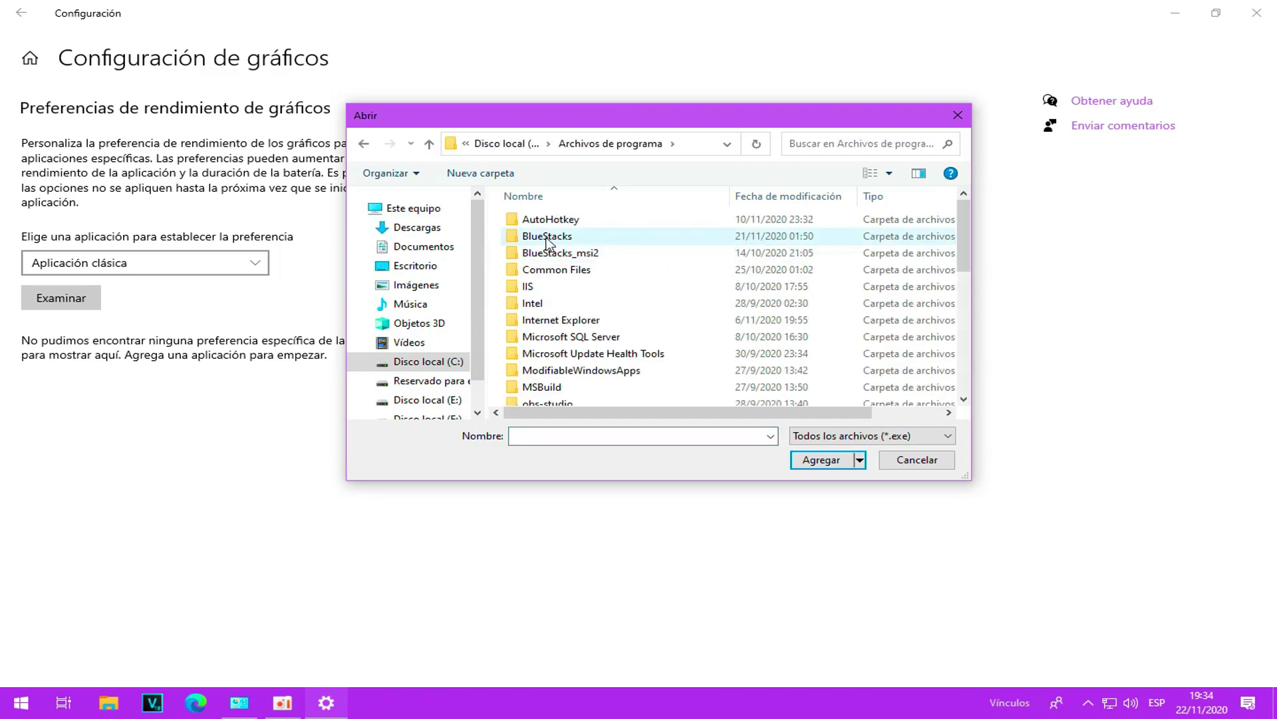
pyautogui.doubleClick(538, 235)
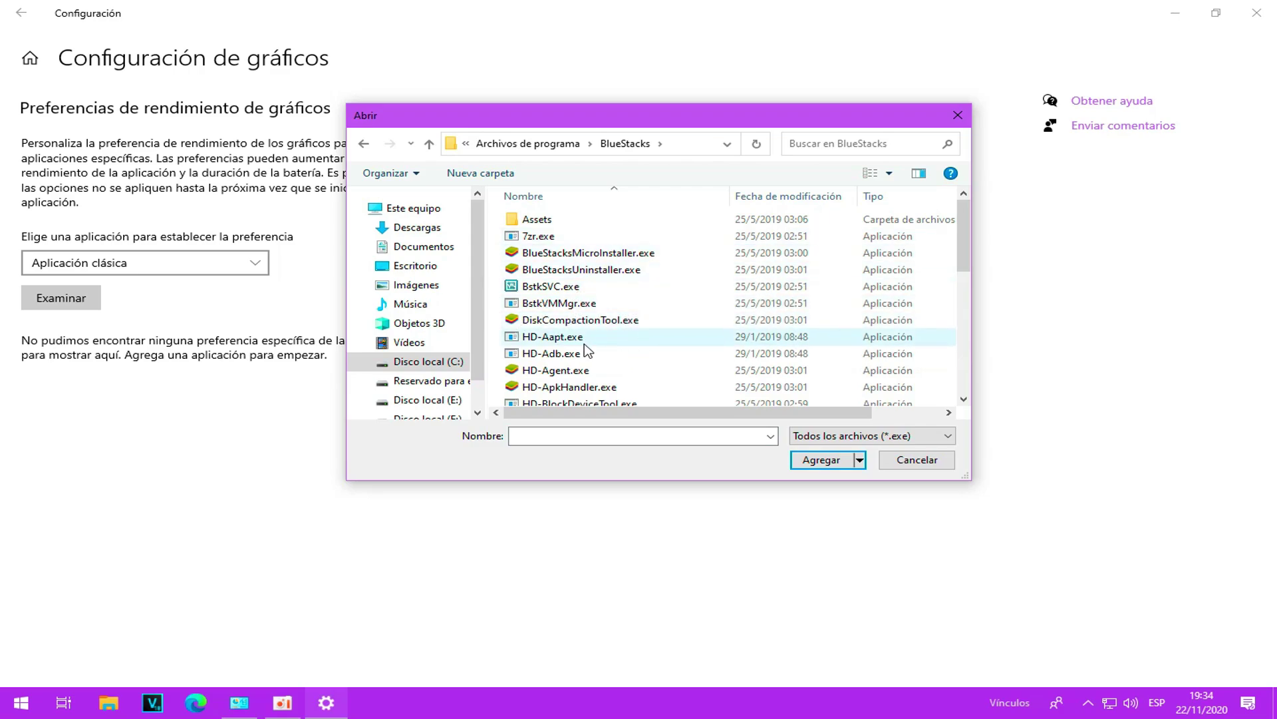
pyautogui.scroll(-3, 572, 330)
pyautogui.scroll(-3, 573, 329)
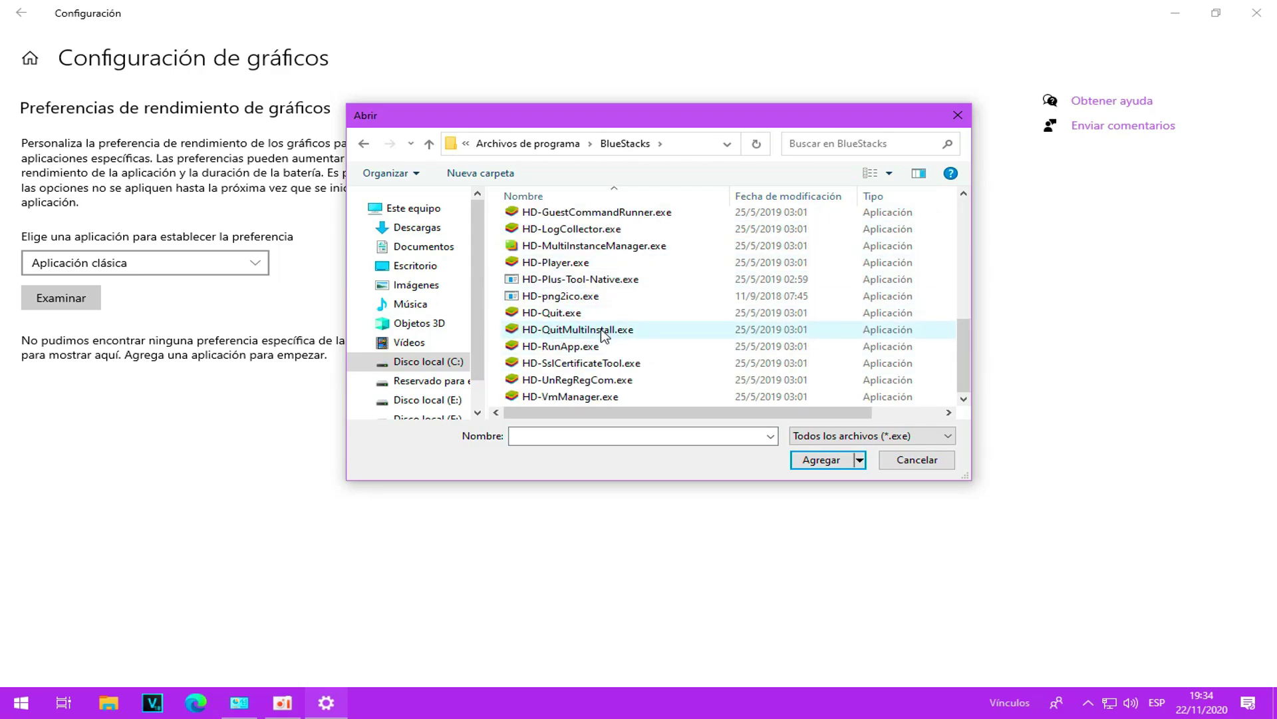
pyautogui.click(572, 265)
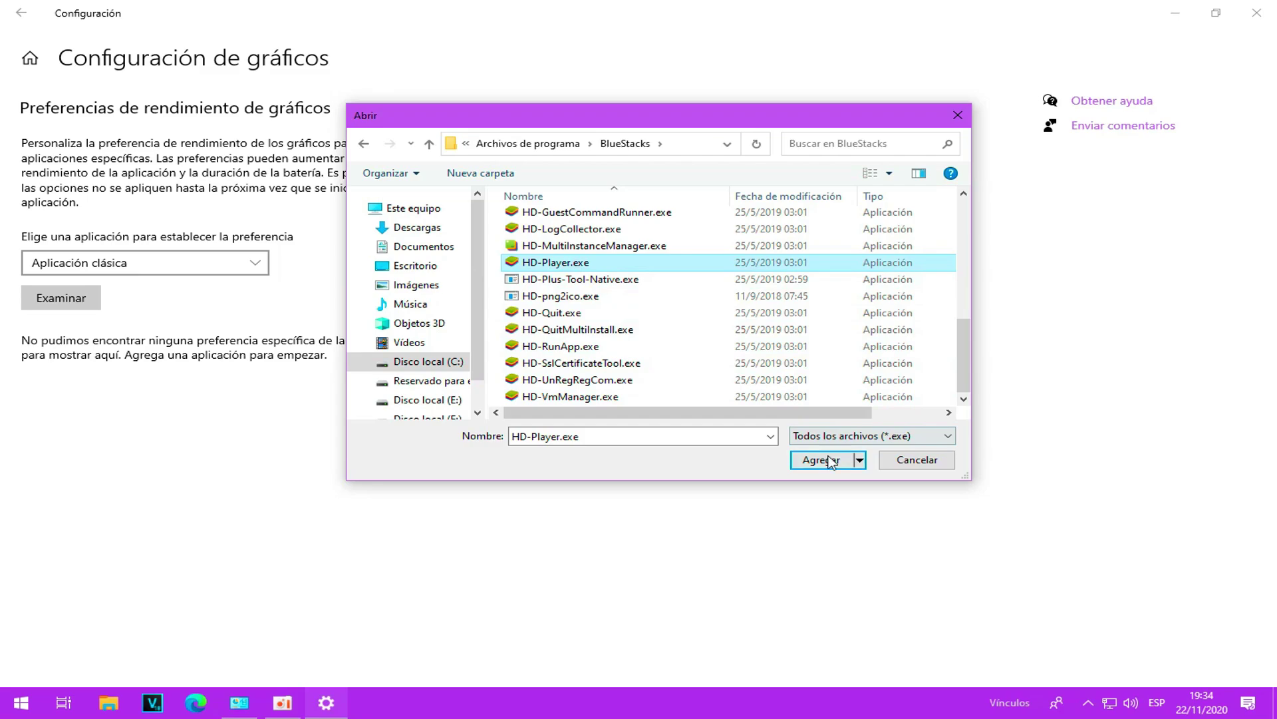
pyautogui.click(830, 461)
# Add HD-Agent.exe from the BlueStacks folder to the graphics performance preferences
pyautogui.click(94, 296)
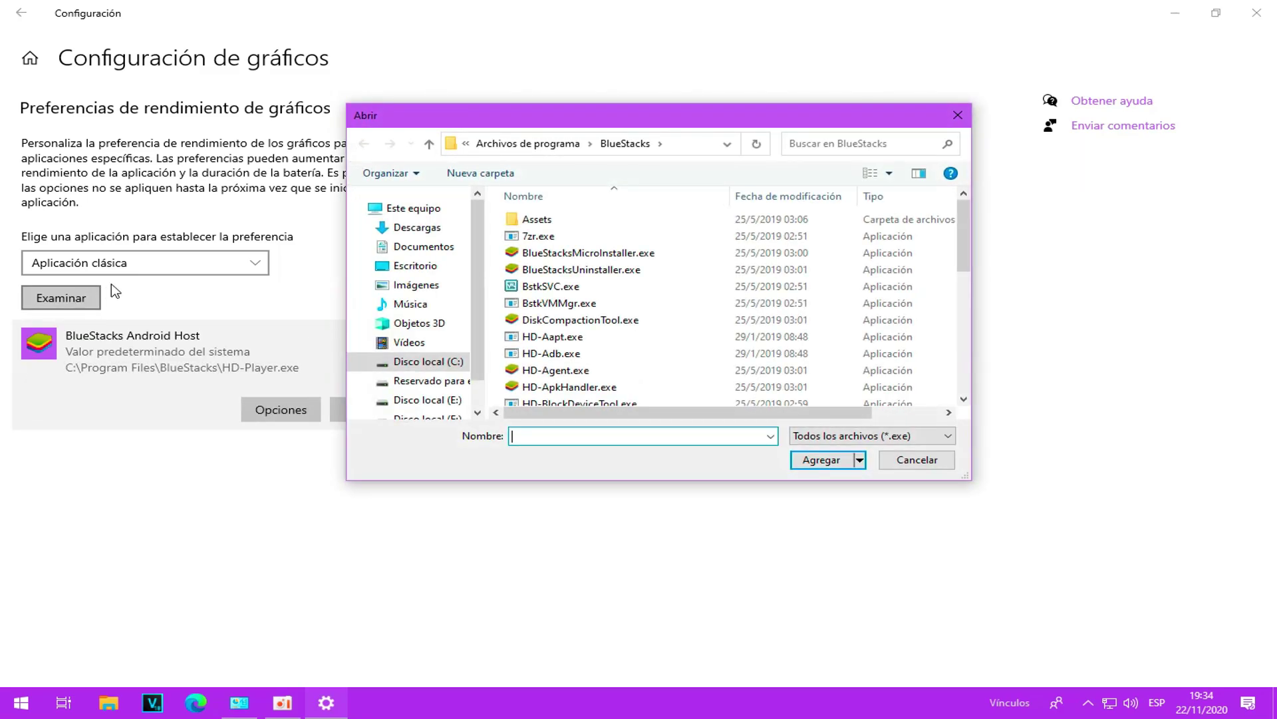
pyautogui.click(537, 371)
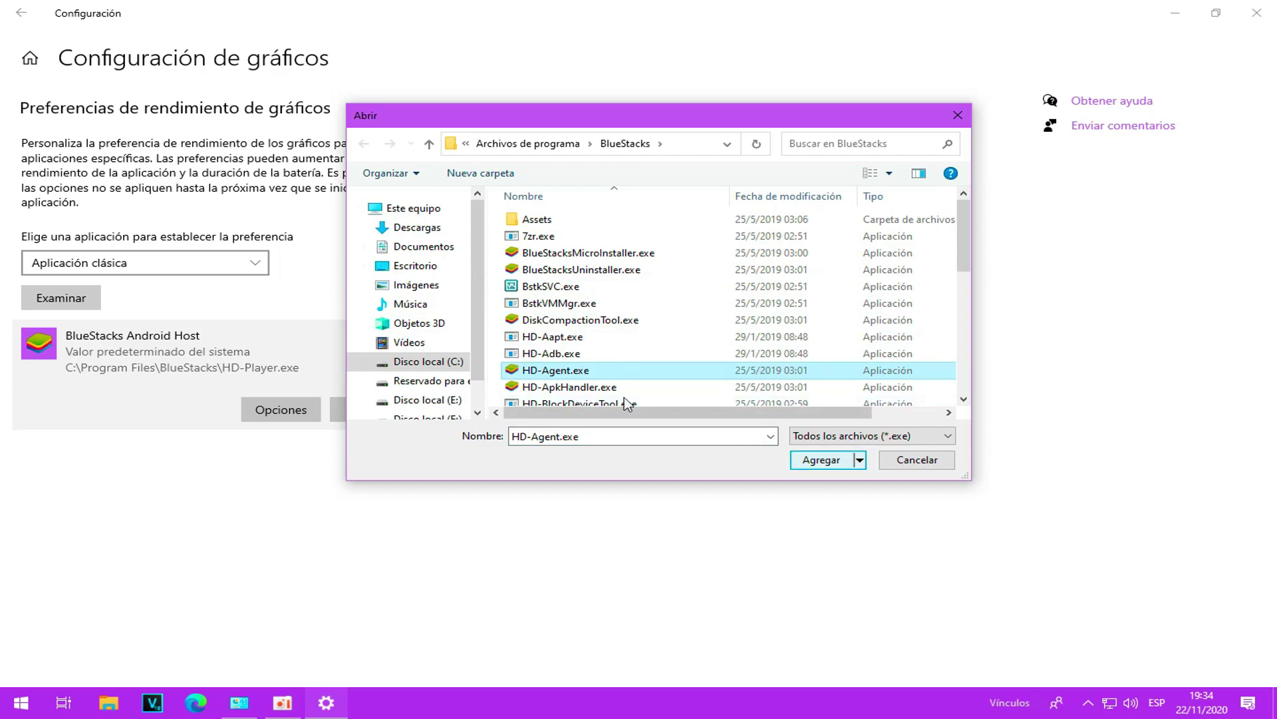
pyautogui.click(822, 459)
# Set the graphics preference of BlueStacks Agent and BlueStacks Android Host to Alto rendimiento, save both and close the settings
pyautogui.click(280, 411)
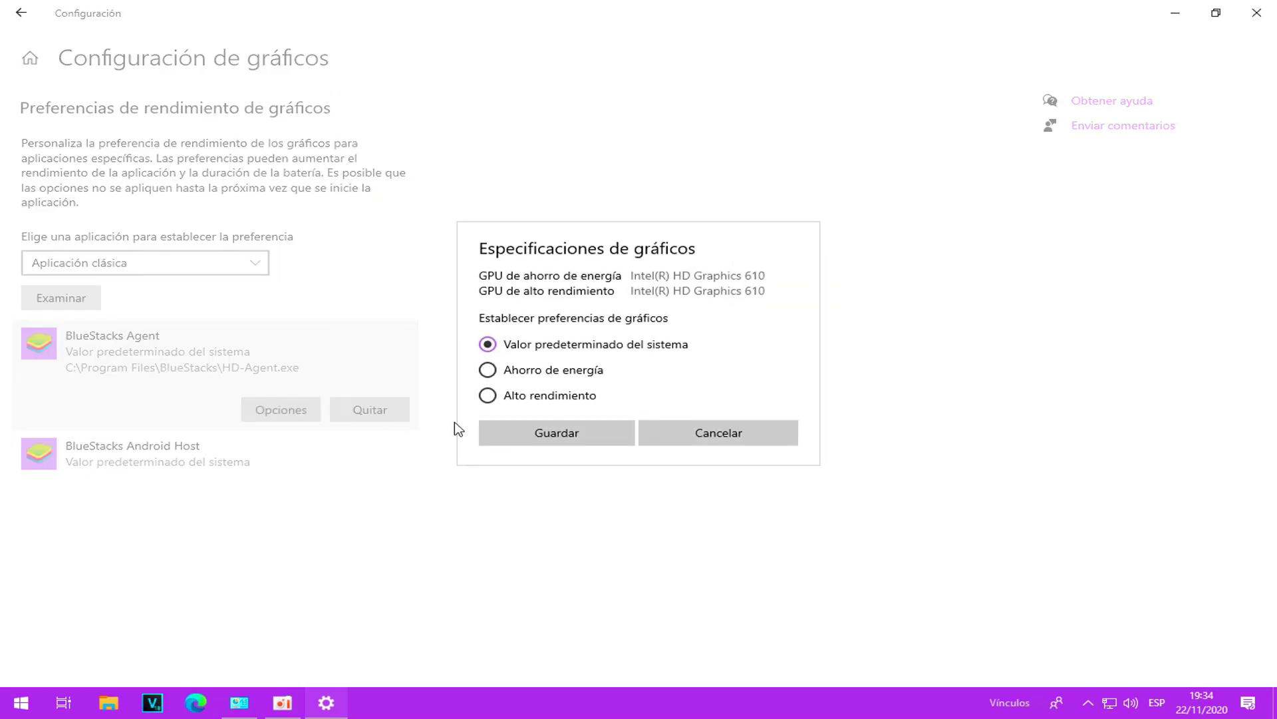
pyautogui.click(526, 397)
pyautogui.click(557, 433)
pyautogui.click(242, 451)
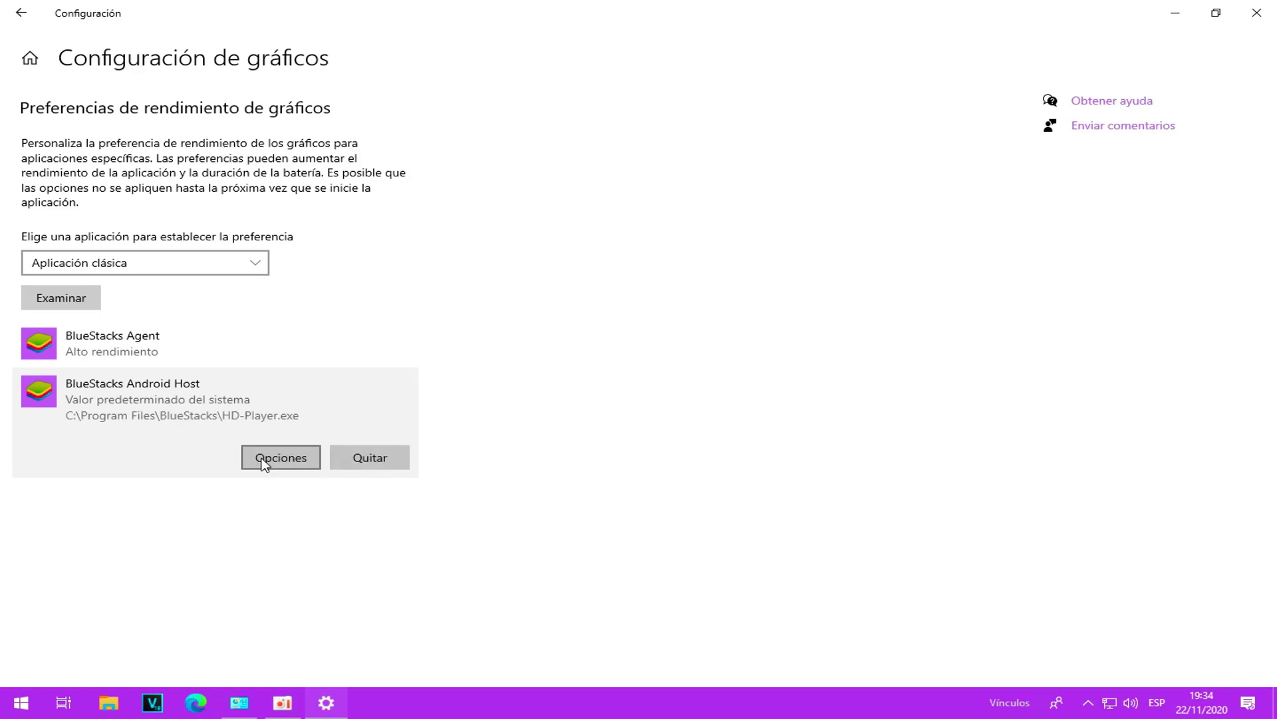
pyautogui.click(266, 457)
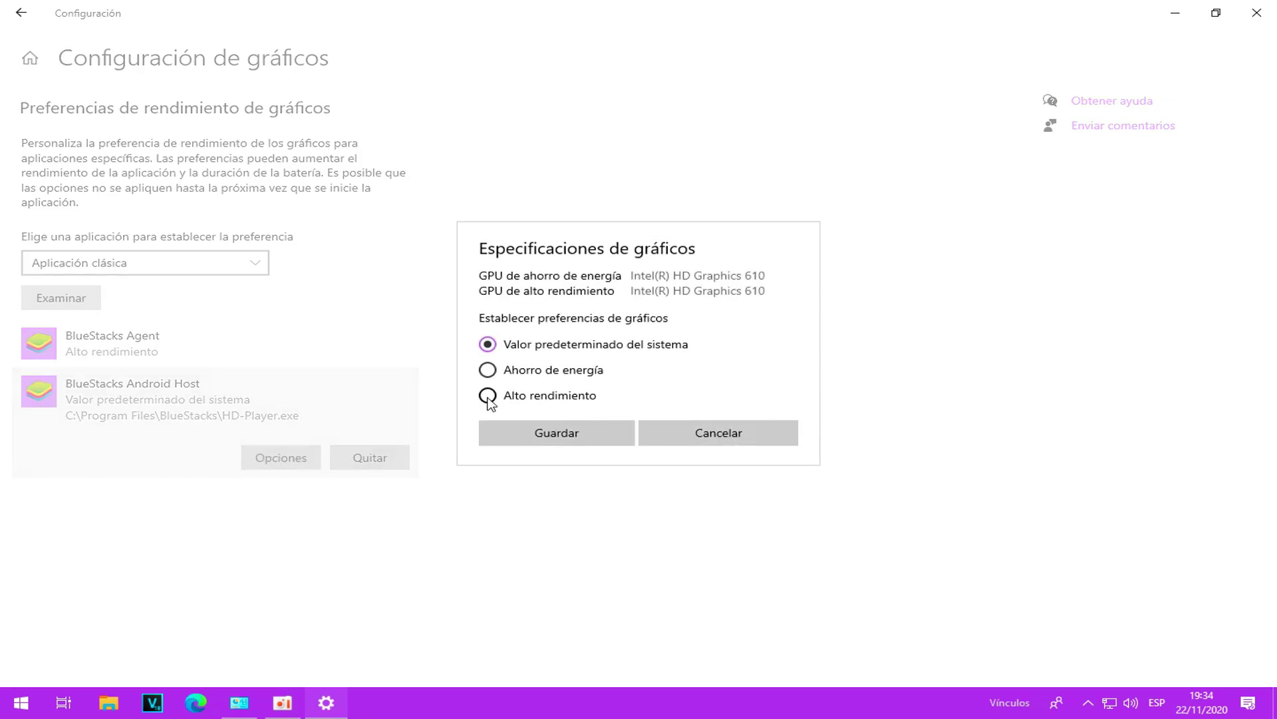
pyautogui.click(487, 397)
pyautogui.click(502, 431)
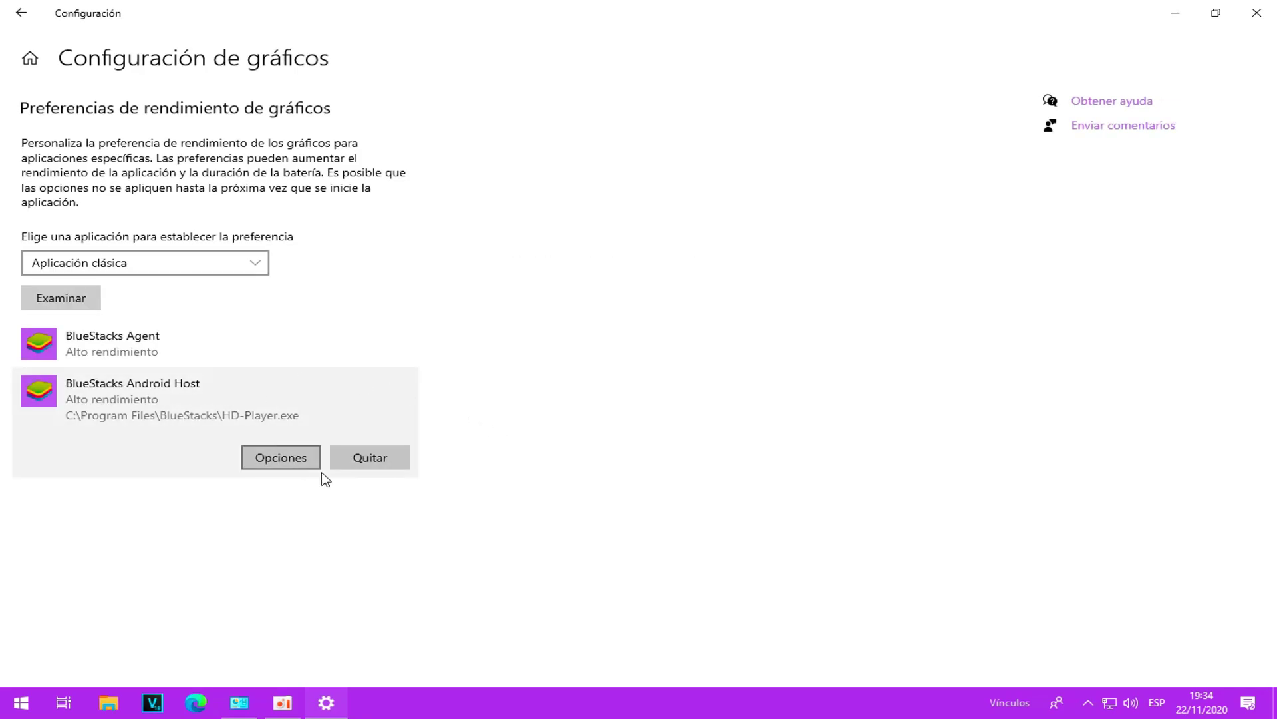
pyautogui.click(1256, 13)
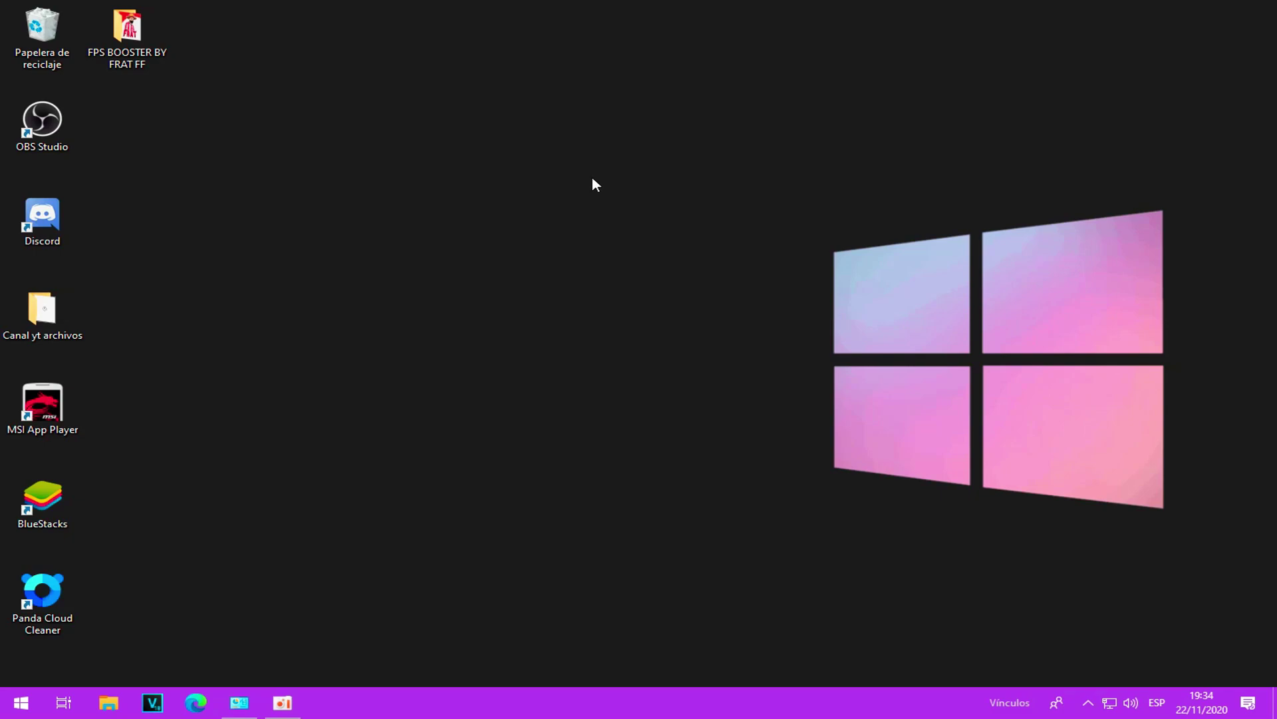
# Open the Aplicaciones en segundo plano page in the Windows privacy settings
pyautogui.click(21, 702)
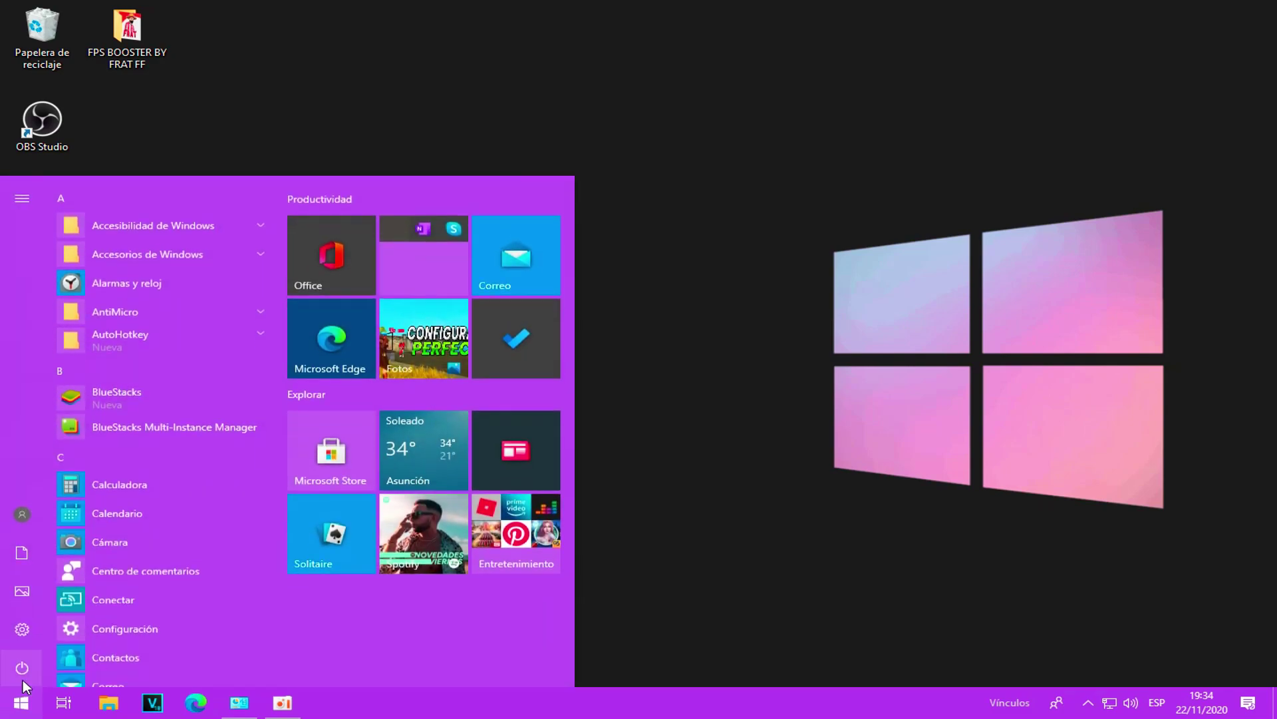
pyautogui.click(54, 635)
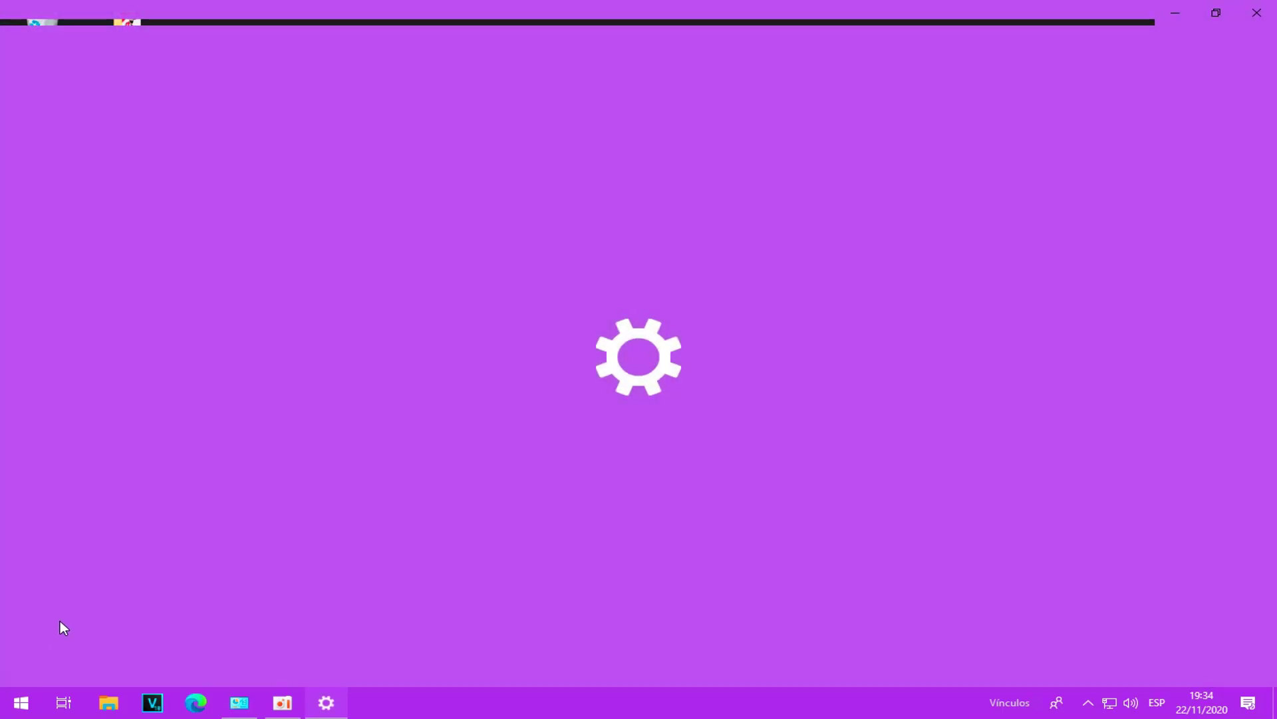
pyautogui.click(612, 398)
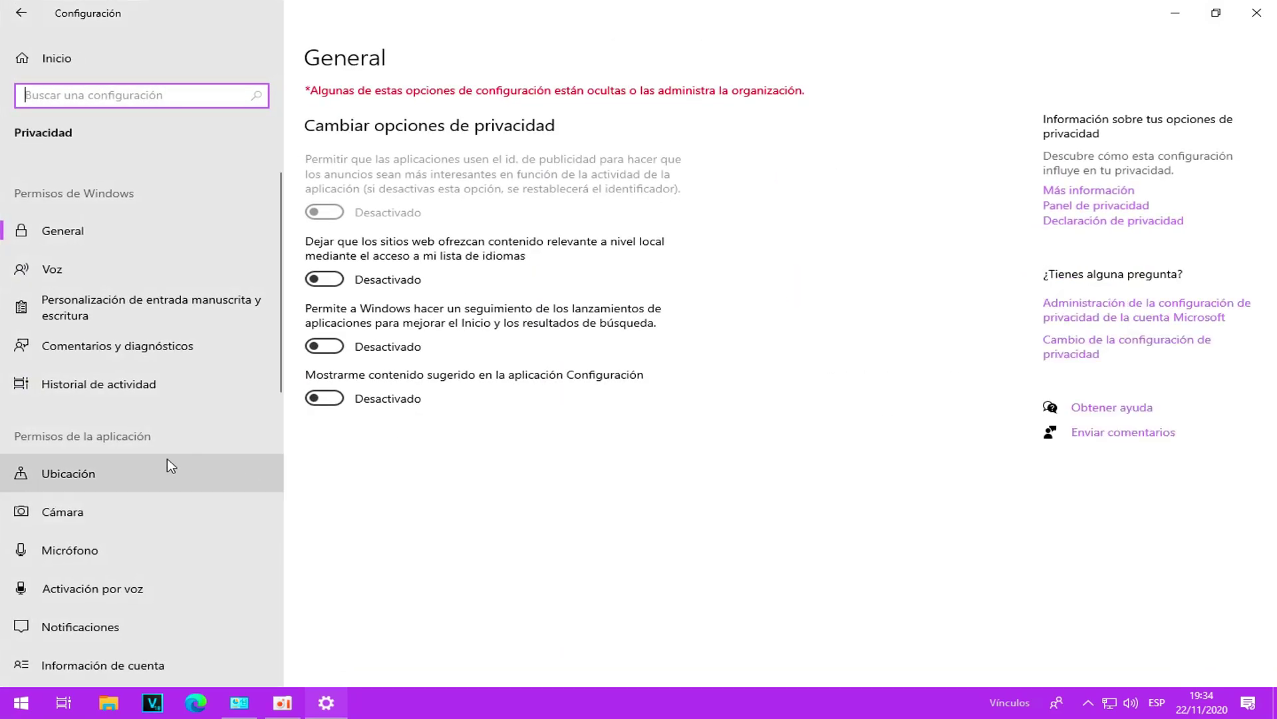
pyautogui.scroll(-10, 171, 466)
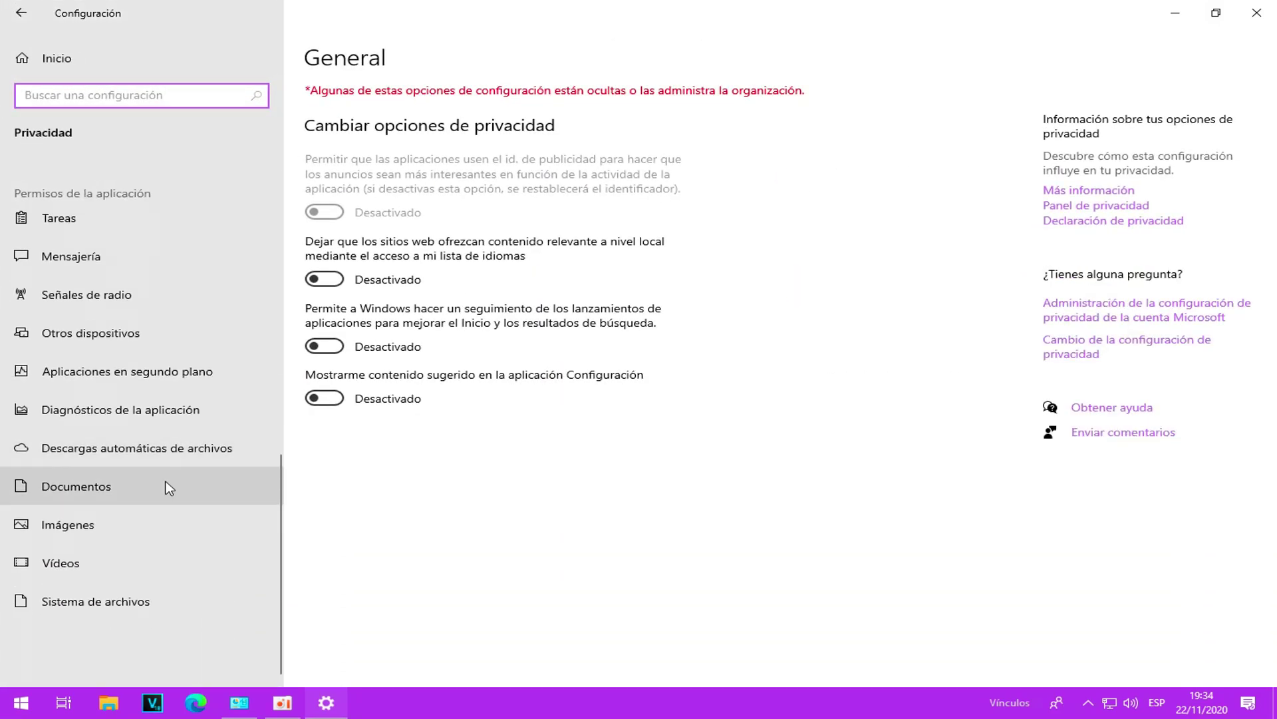
pyautogui.click(15, 373)
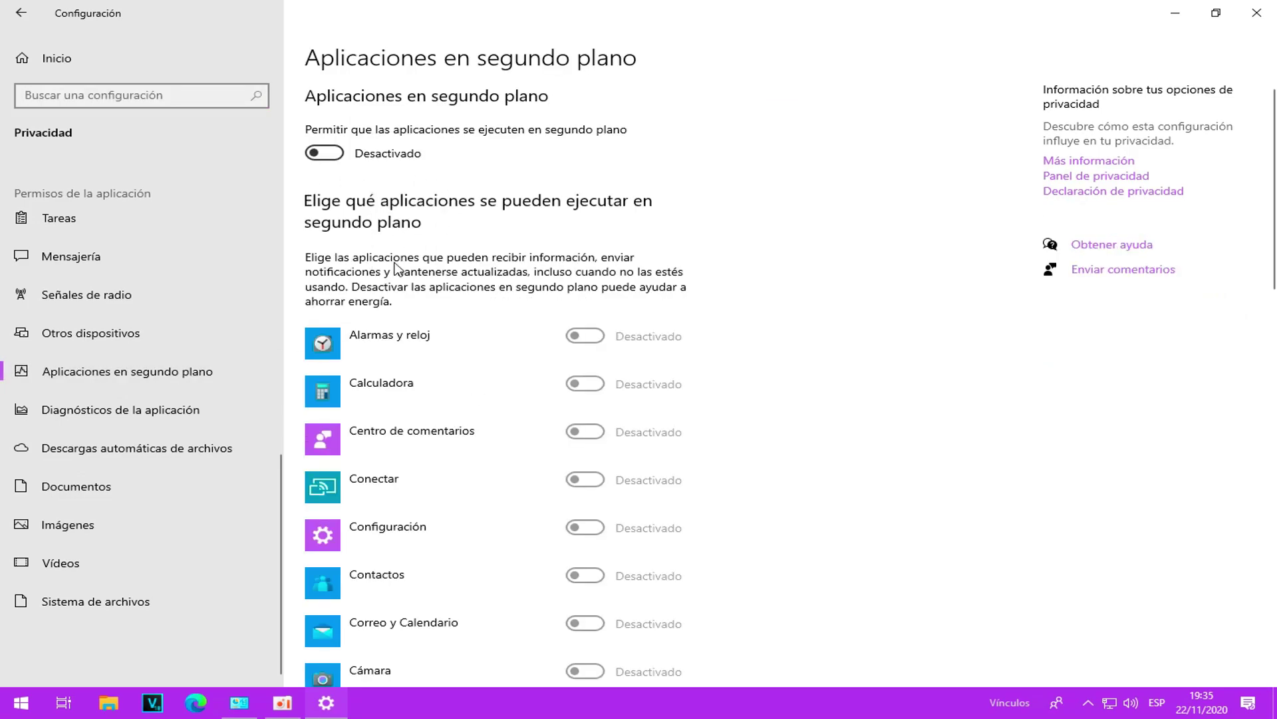
# Turn on the permission for applications to run in the background and look through the list of individual apps
pyautogui.click(316, 157)
pyautogui.scroll(-12, 430, 373)
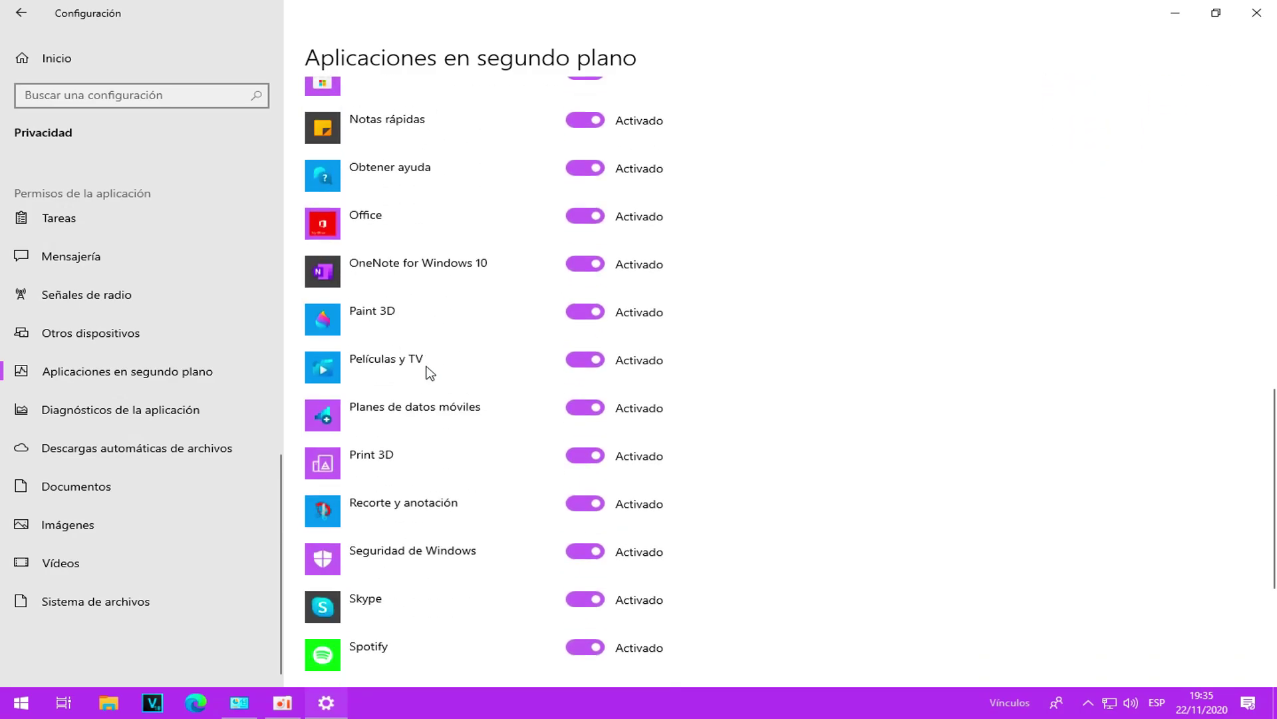
pyautogui.scroll(-5, 569, 350)
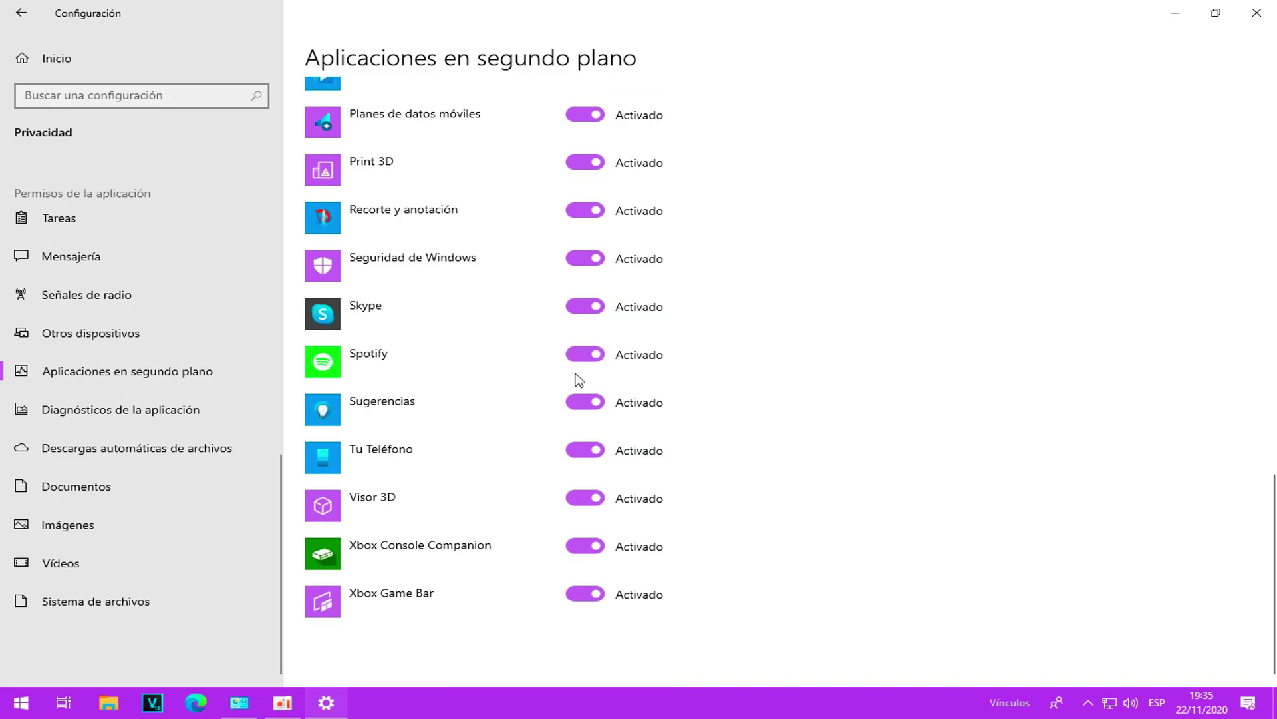
# Turn off background running for Sugerencias, Tu Teléfono, Visor 3D, Xbox Console Companion, Xbox Game Bar, Skype and Seguridad de Windows
pyautogui.click(586, 450)
pyautogui.click(585, 498)
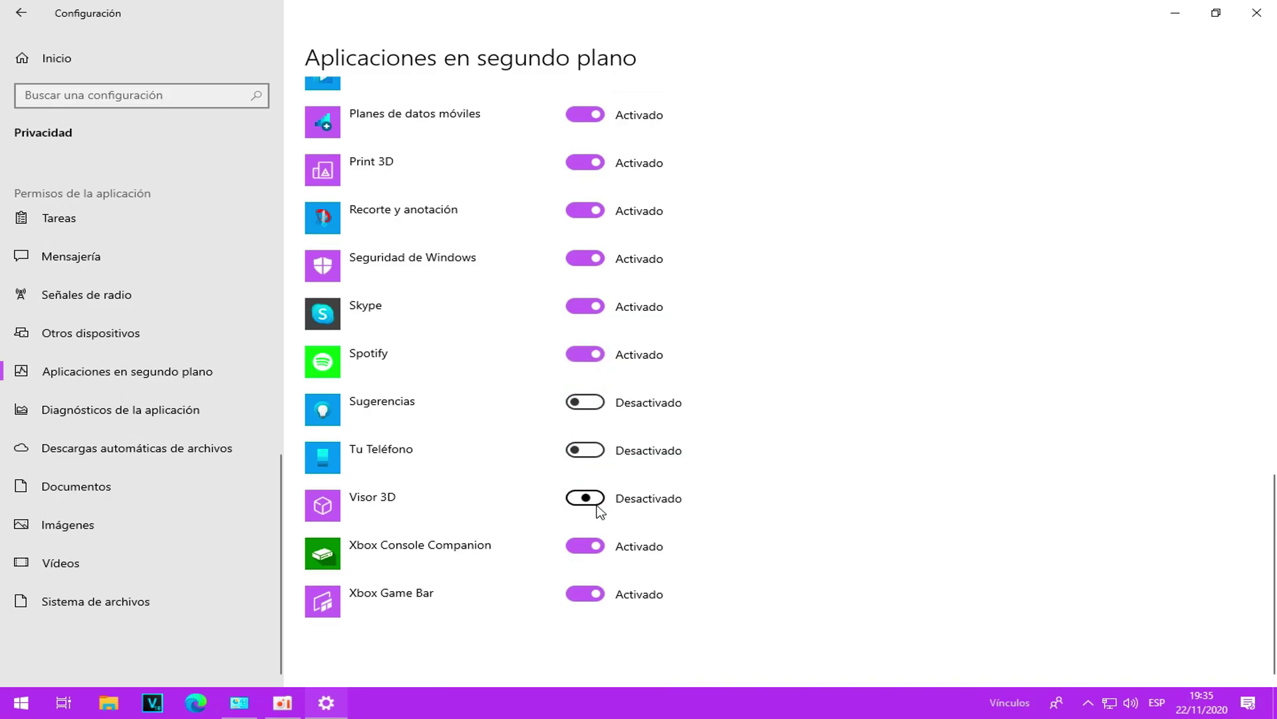
pyautogui.click(585, 545)
pyautogui.click(585, 593)
pyautogui.click(585, 306)
pyautogui.click(586, 258)
# Turn off the general permission for applications to run in the background, check the app list and close the settings
pyautogui.scroll(10, 399, 300)
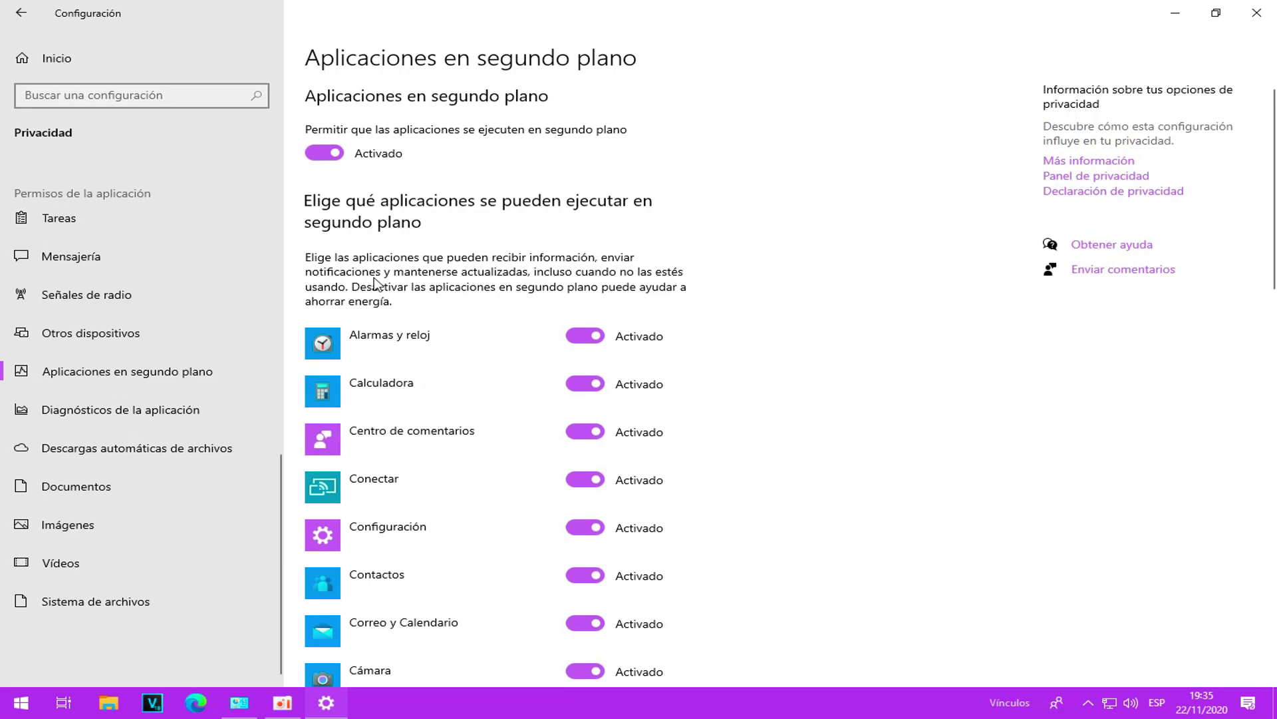
pyautogui.click(336, 160)
pyautogui.scroll(-15, 516, 360)
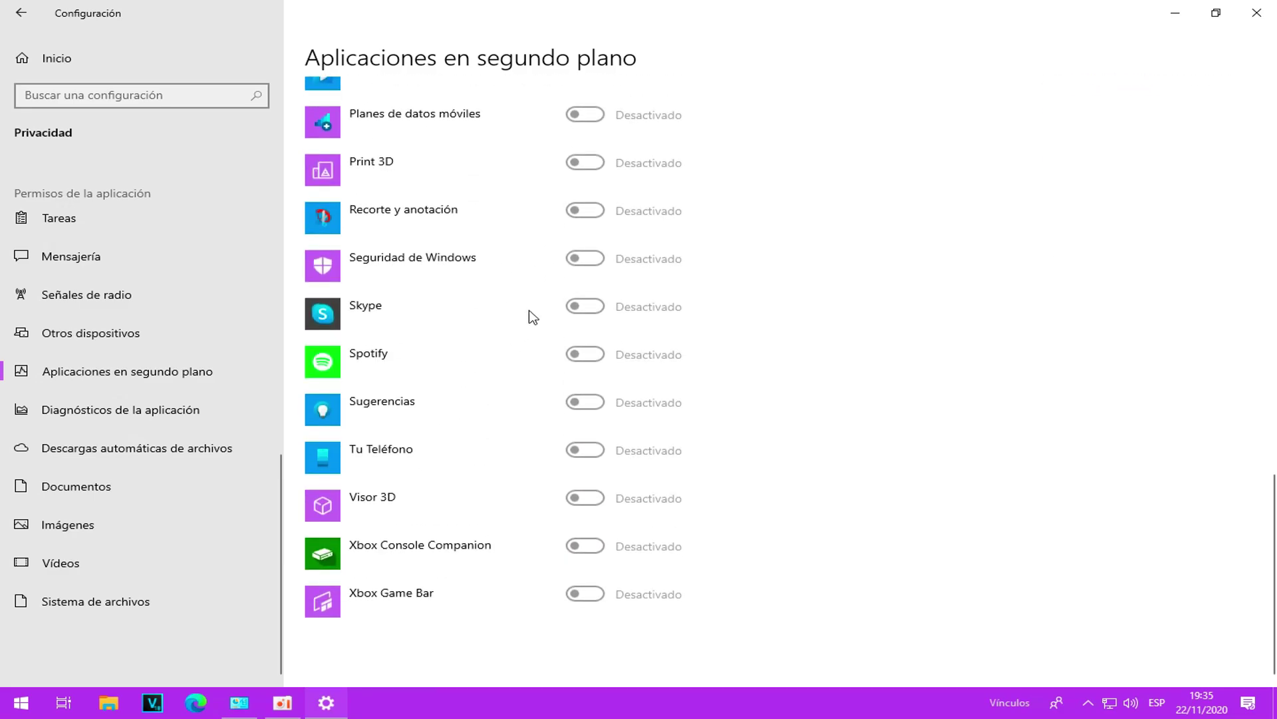
pyautogui.click(1256, 13)
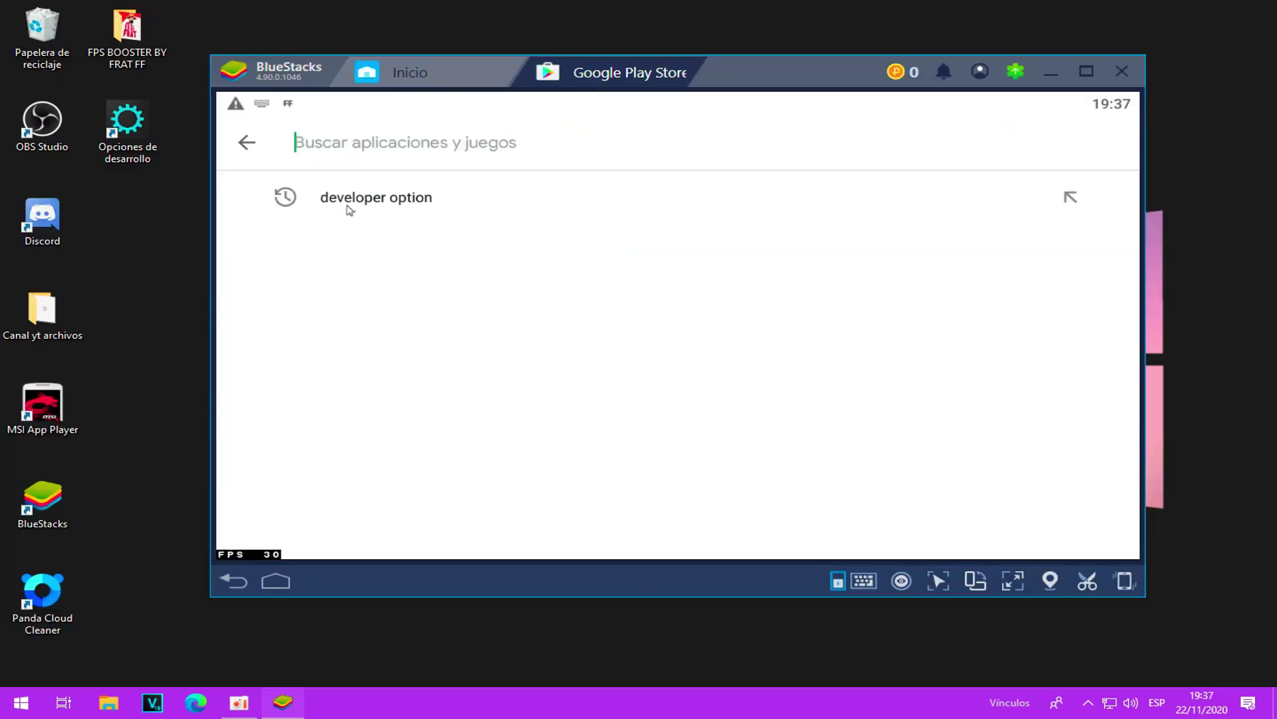
# In the BlueStacks Google Play Store, search for developer option and open the page of Developer Options Shortcut by SingleByte
pyautogui.click(348, 201)
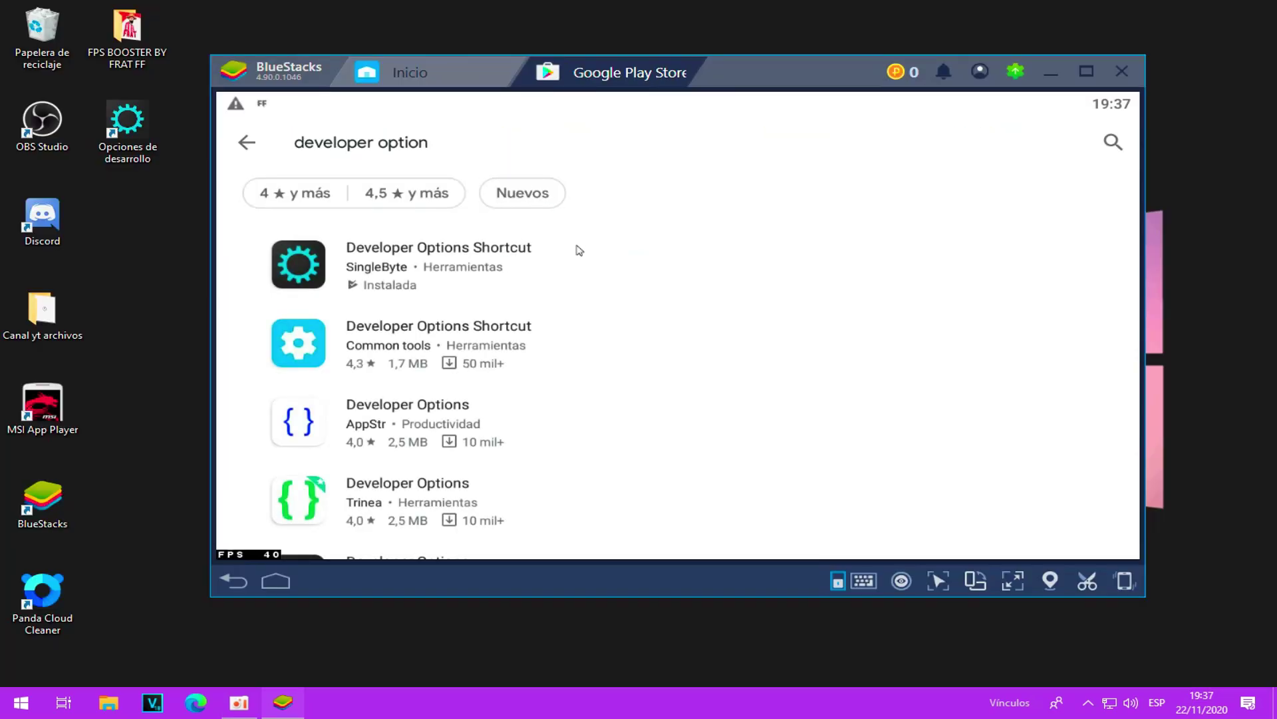
pyautogui.click(536, 265)
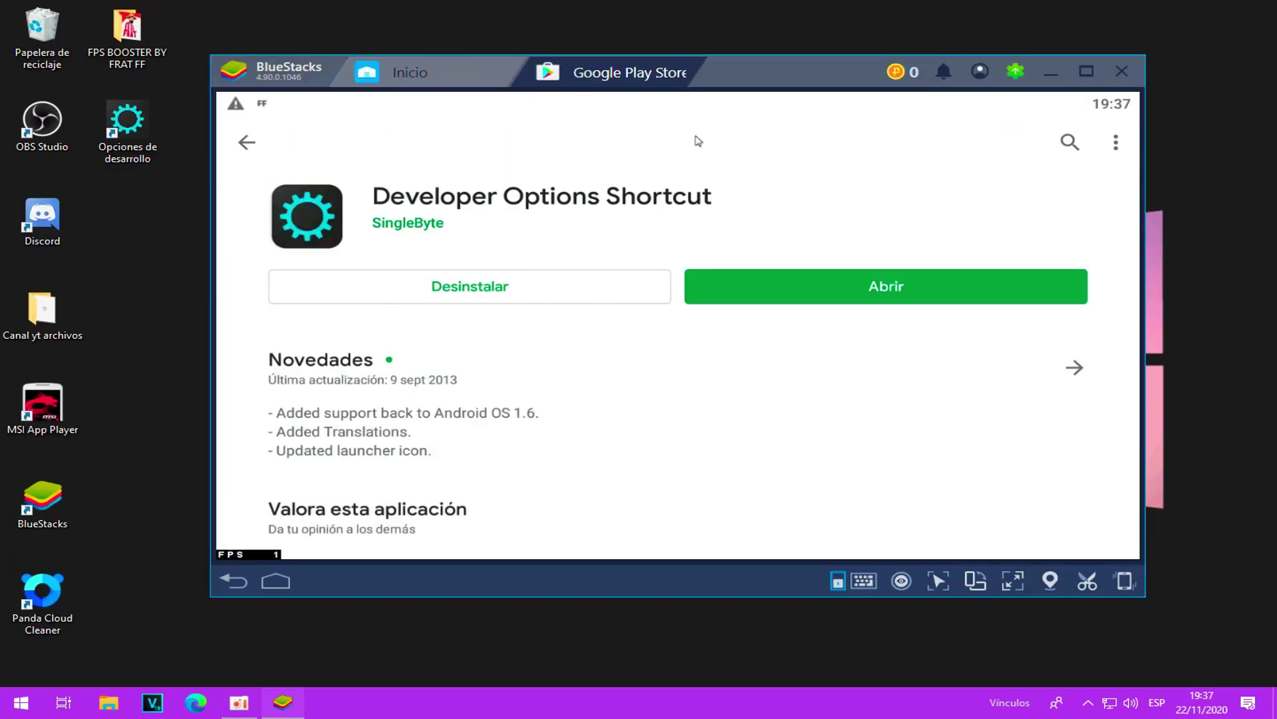
pyautogui.moveTo(780, 70); pyautogui.dragTo(781, 45)
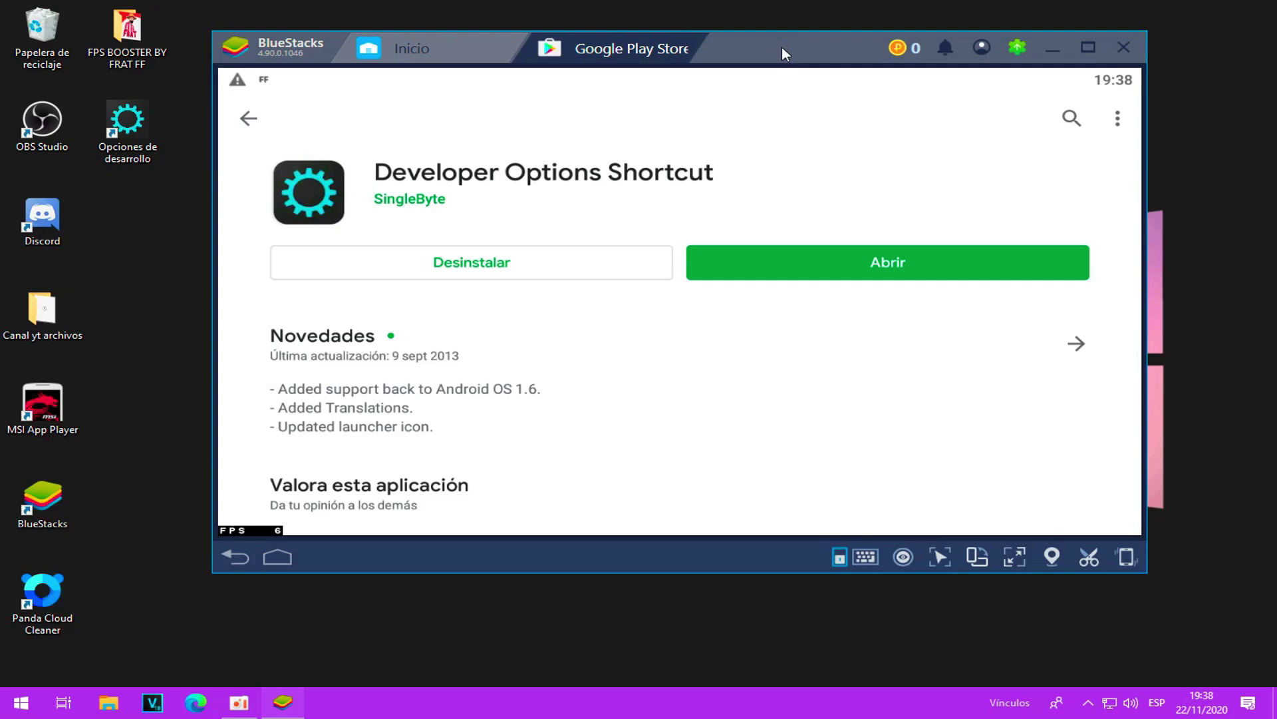
pyautogui.moveTo(782, 48); pyautogui.dragTo(787, 34)
# Launch Developer Options Shortcut and close the Google Play Store
pyautogui.click(823, 248)
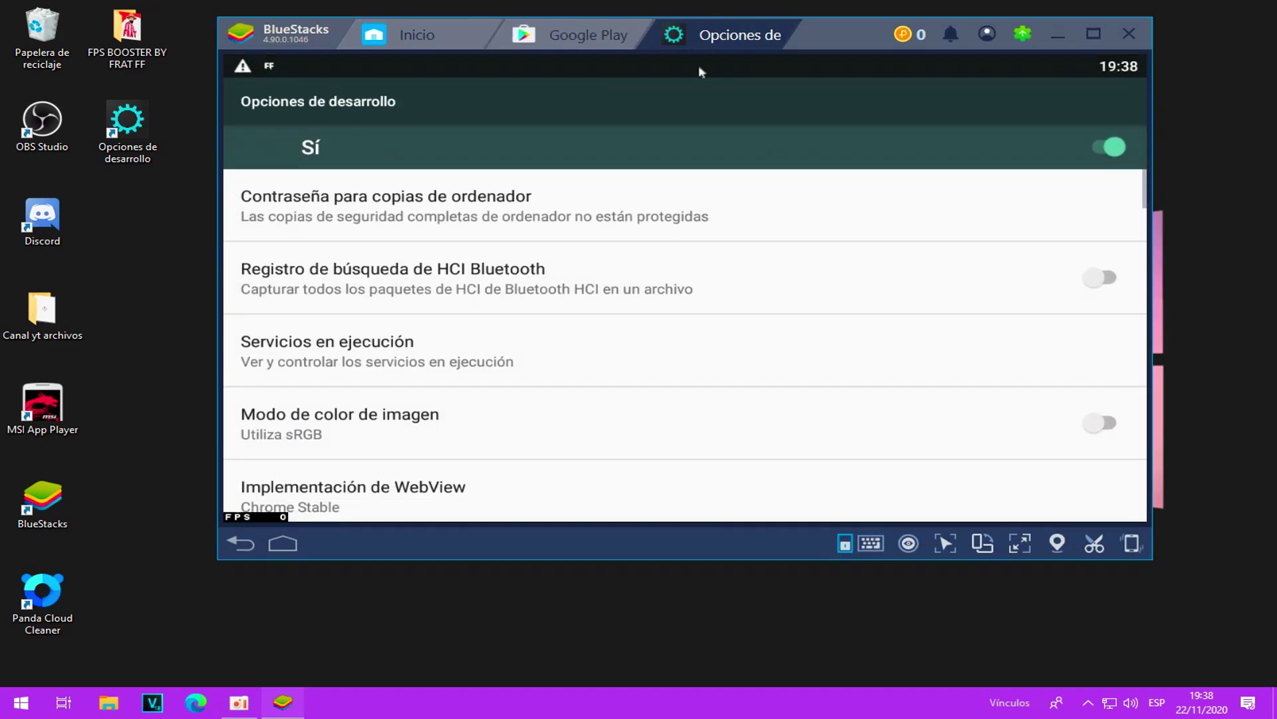
pyautogui.click(629, 30)
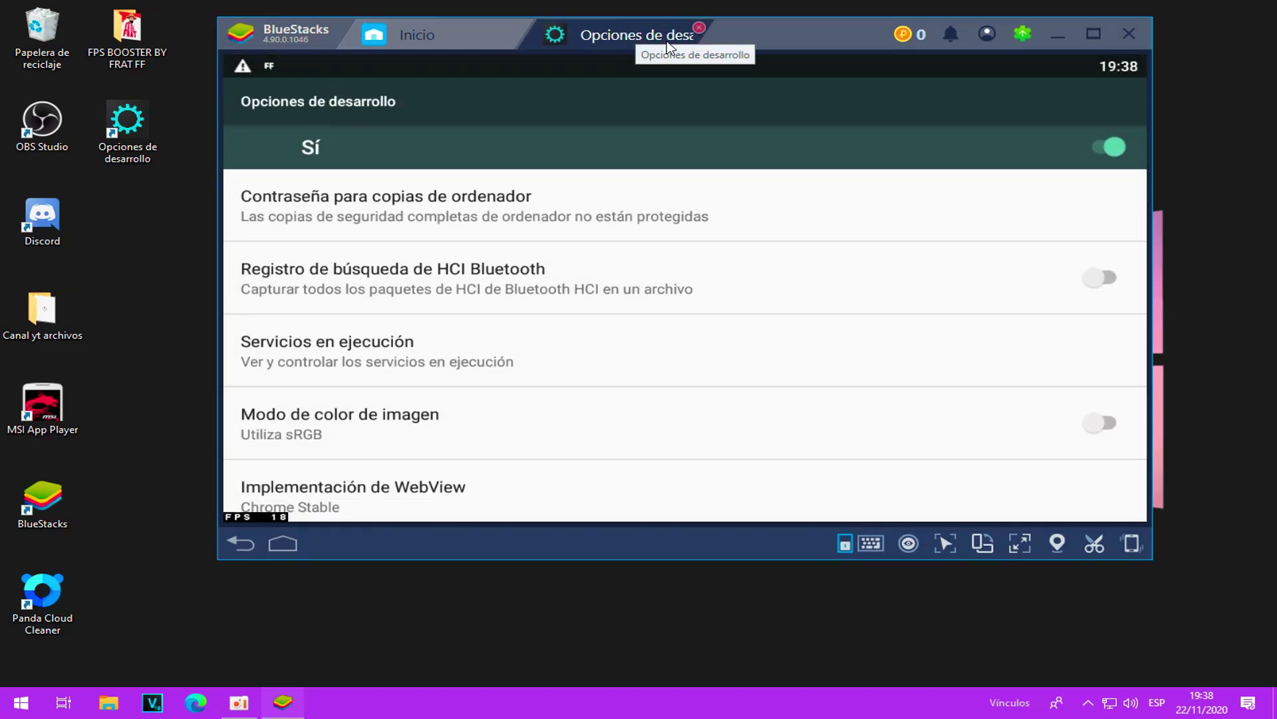
pyautogui.moveTo(783, 25); pyautogui.dragTo(807, 26)
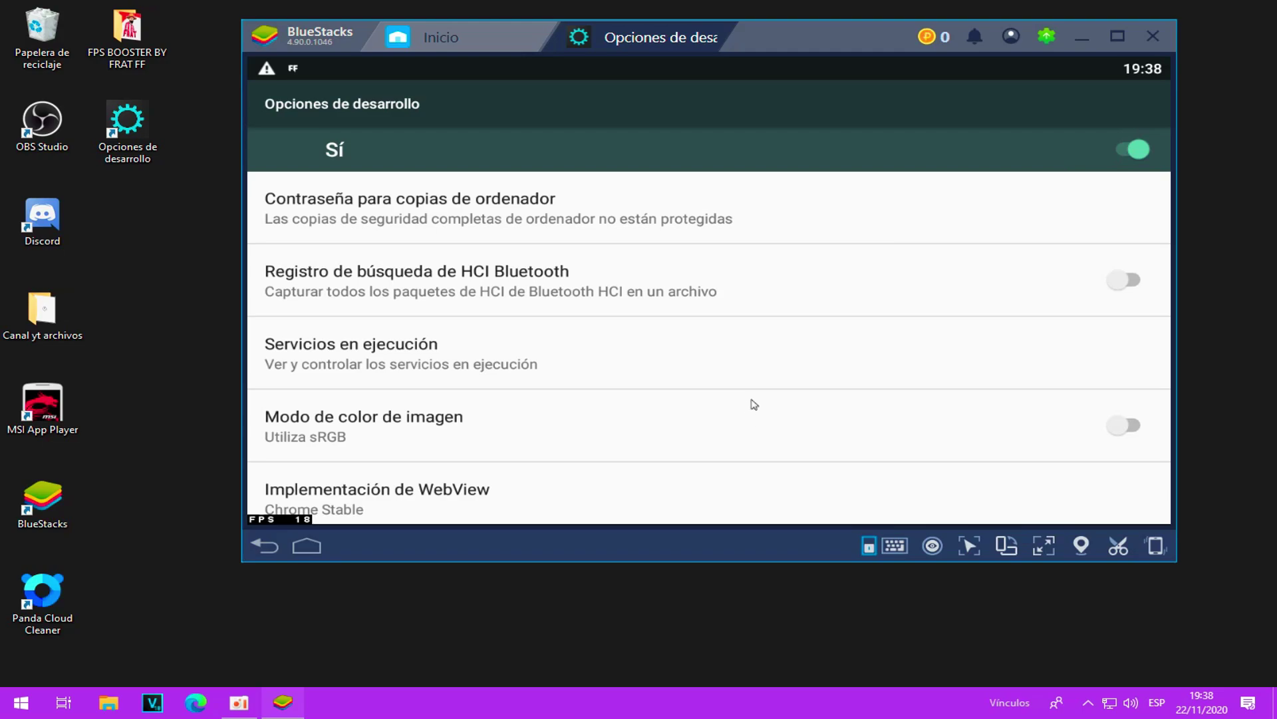
# Look through the hardware-accelerated rendering options around Forzar MSAA 4x and turn on Forzar aceleración GPU
pyautogui.scroll(-15, 754, 417)
pyautogui.scroll(2, 596, 406)
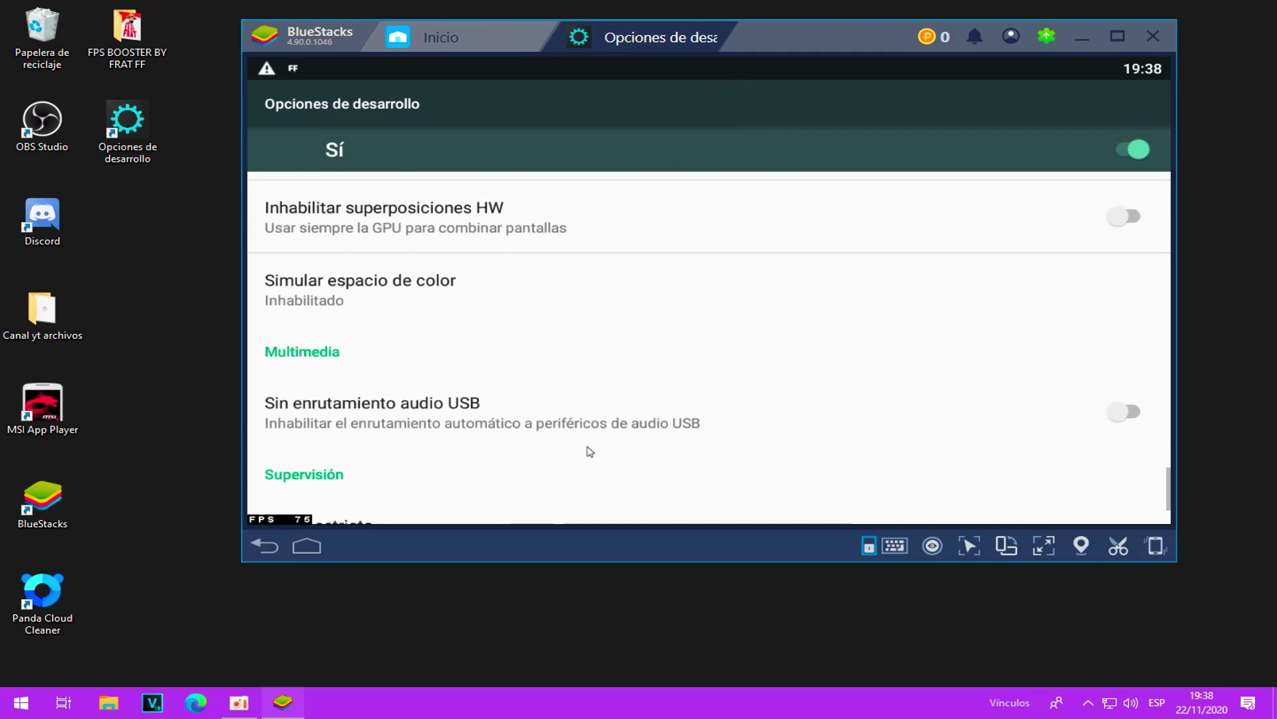
pyautogui.scroll(3, 559, 288)
pyautogui.scroll(-1, 544, 247)
pyautogui.scroll(-3, 545, 374)
pyautogui.scroll(5, 360, 344)
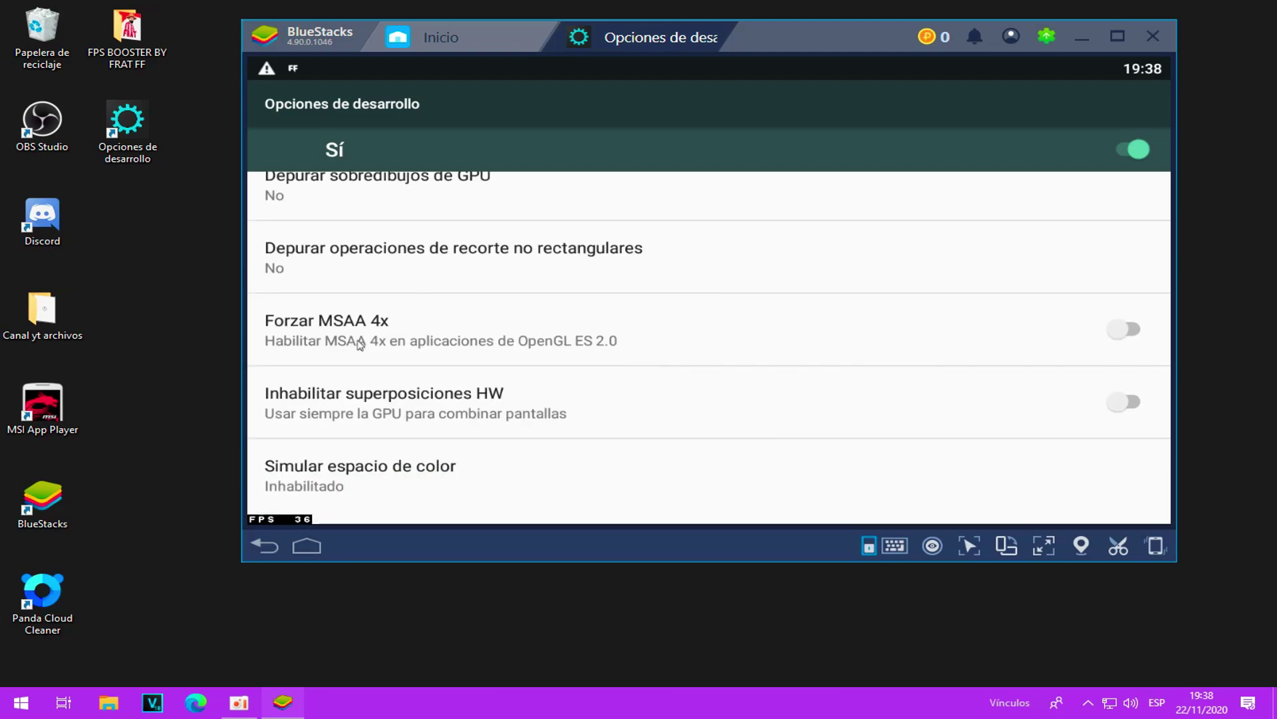
pyautogui.click(360, 344)
pyautogui.scroll(2, 531, 274)
pyautogui.scroll(-1, 522, 280)
pyautogui.click(414, 380)
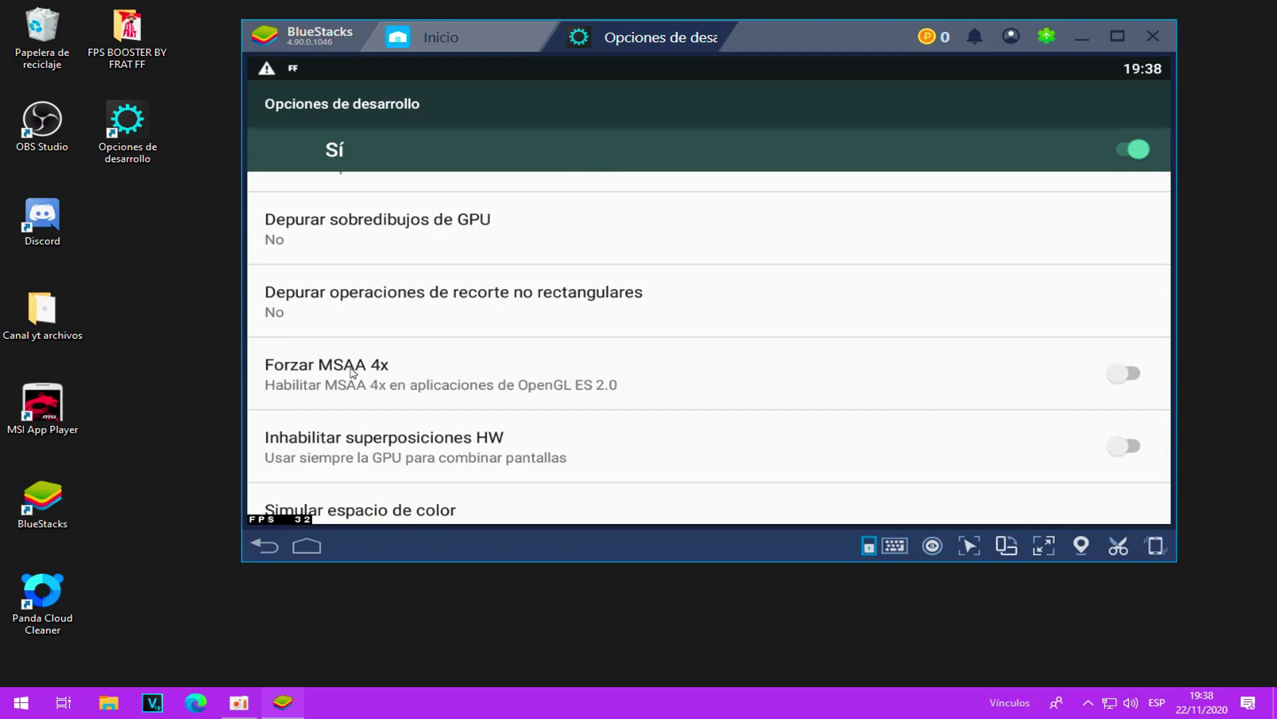
pyautogui.scroll(4, 355, 369)
pyautogui.click(384, 308)
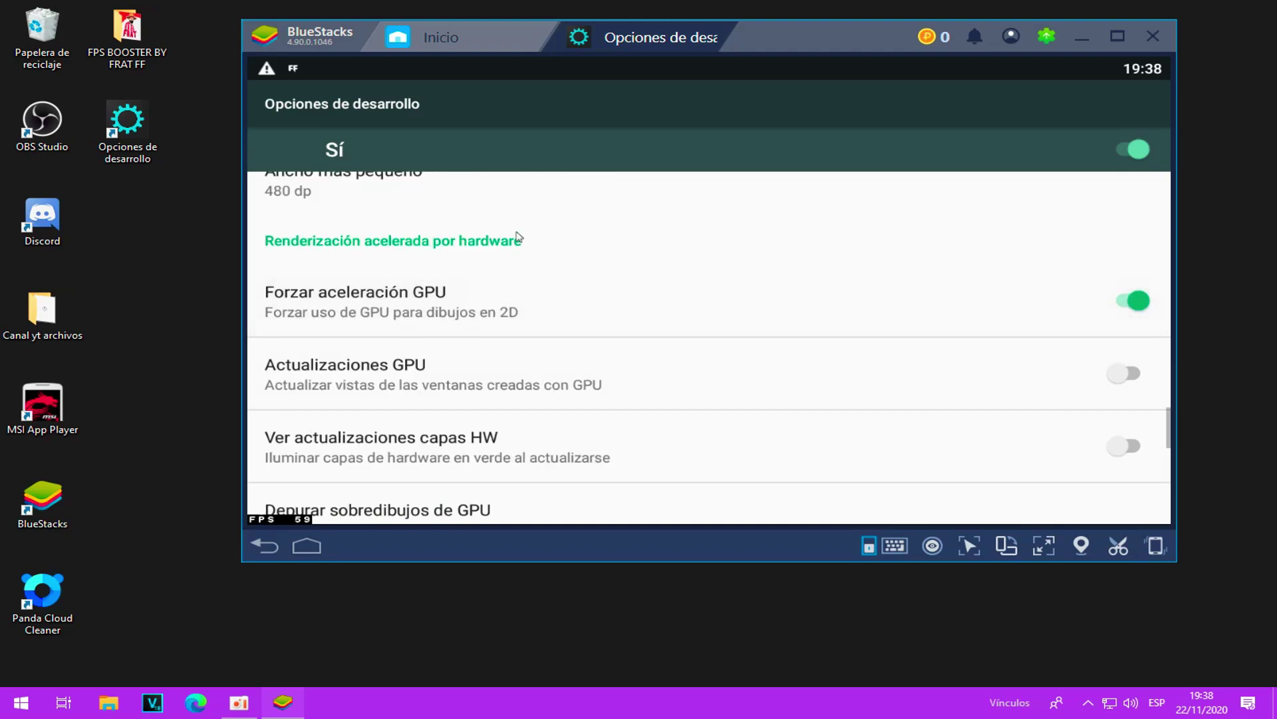
# Set Escala de animación de ventana to Animación desactivada in the developer options
pyautogui.scroll(4, 519, 237)
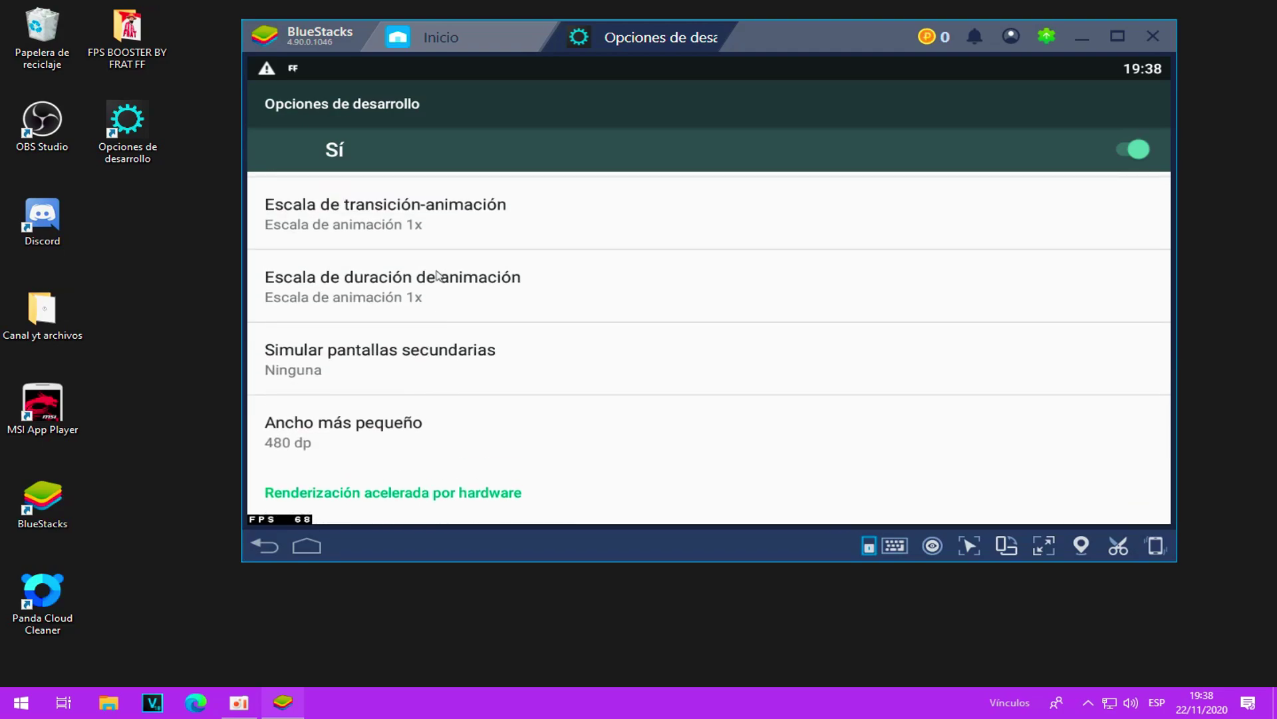
pyautogui.scroll(2, 439, 249)
pyautogui.scroll(-1, 433, 360)
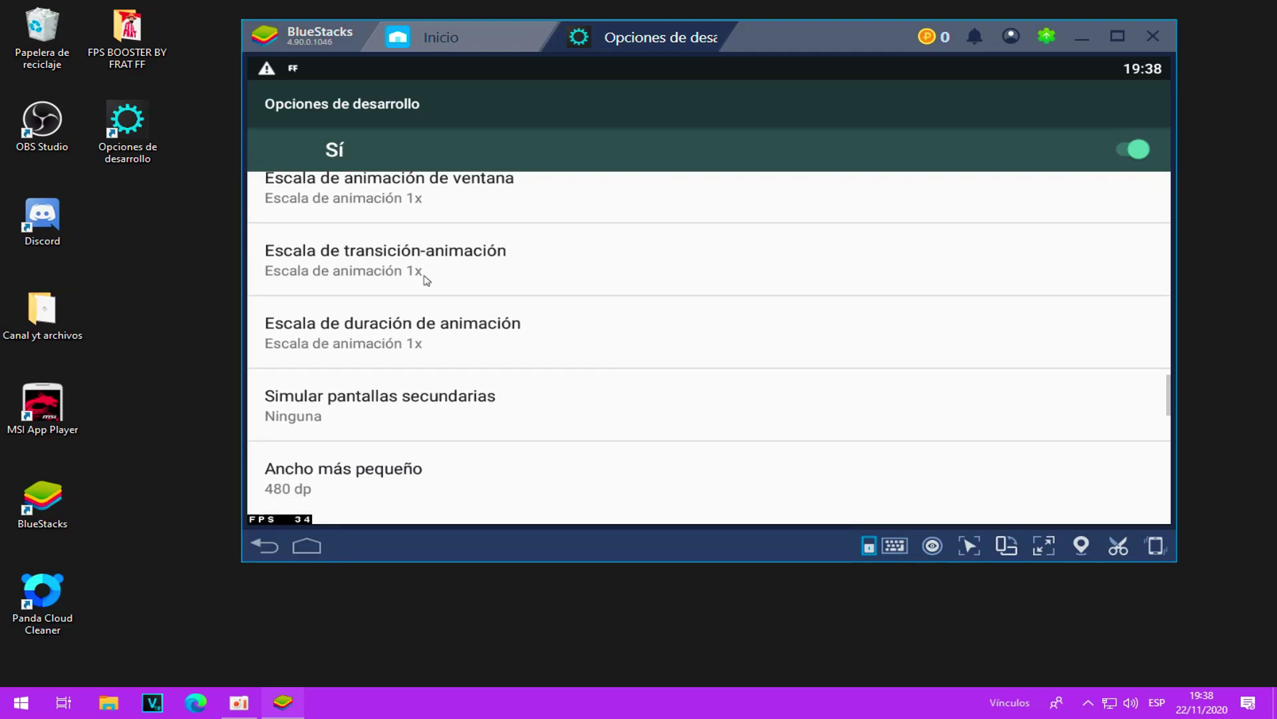
pyautogui.scroll(1, 426, 280)
pyautogui.click(399, 274)
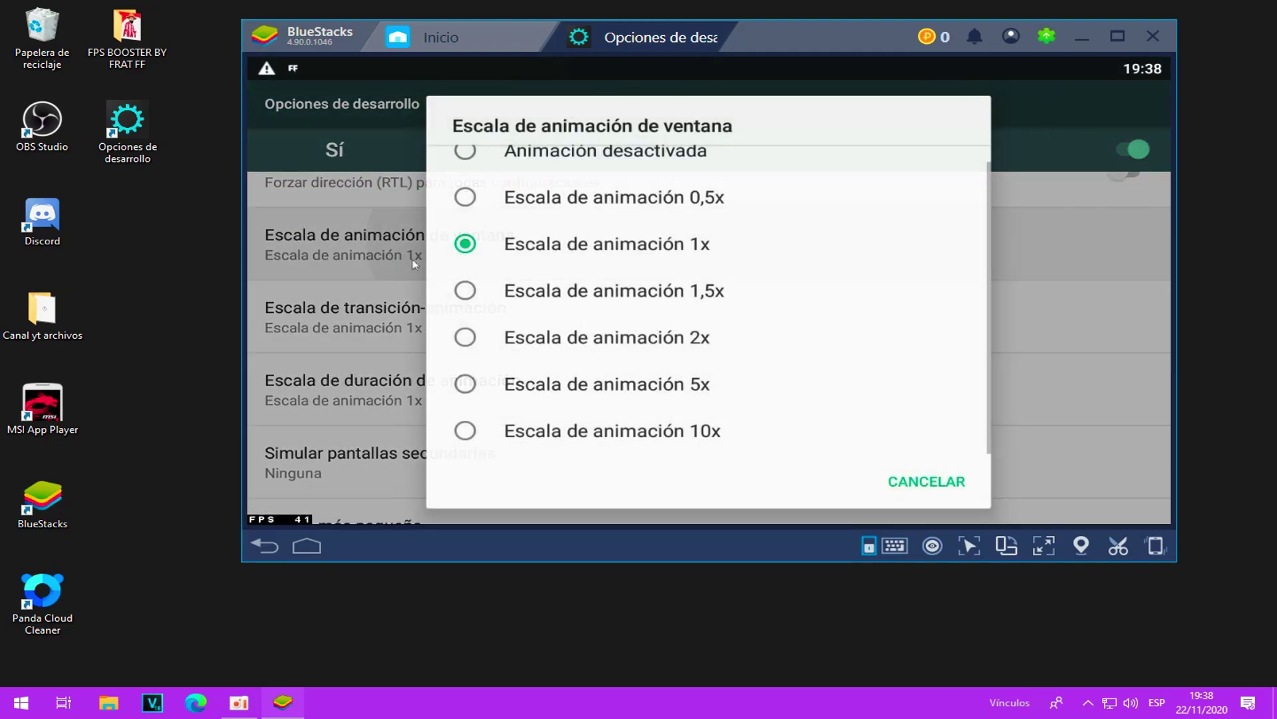
pyautogui.scroll(1, 577, 300)
pyautogui.click(501, 171)
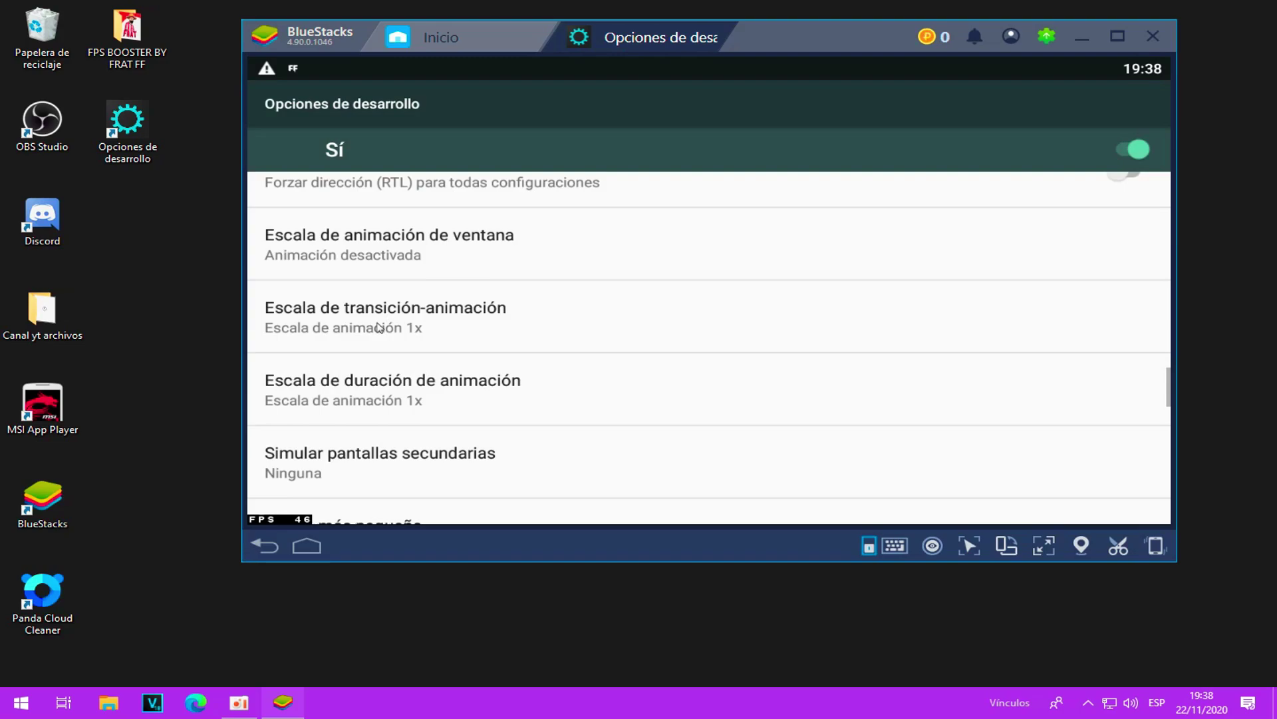
# Set Escala de transición-animación and Escala de duración de animación to Animación desactivada
pyautogui.click(519, 313)
pyautogui.click(511, 151)
pyautogui.click(451, 393)
pyautogui.scroll(1, 495, 207)
pyautogui.click(495, 170)
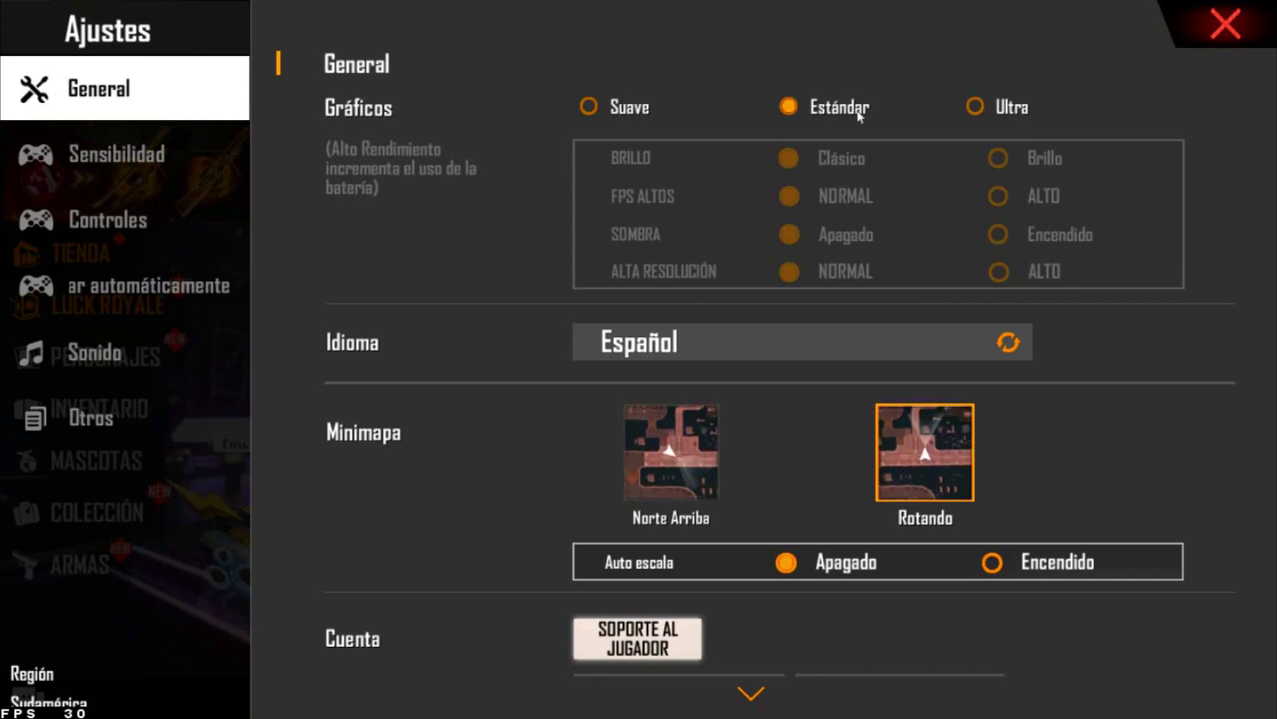
# In the Free Fire settings, set the graphics to Suave and upload the configuration to the cloud with Sincronización de Ajustes
pyautogui.click(586, 112)
pyautogui.click(92, 410)
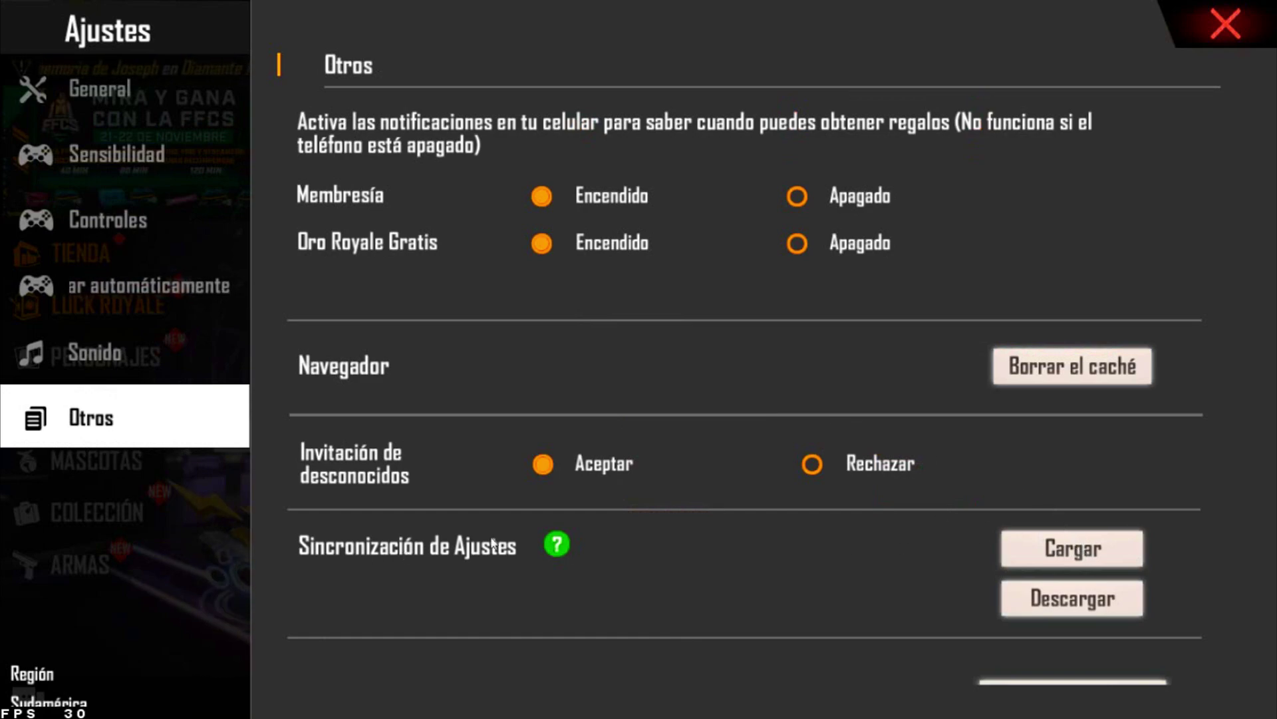
pyautogui.click(1101, 547)
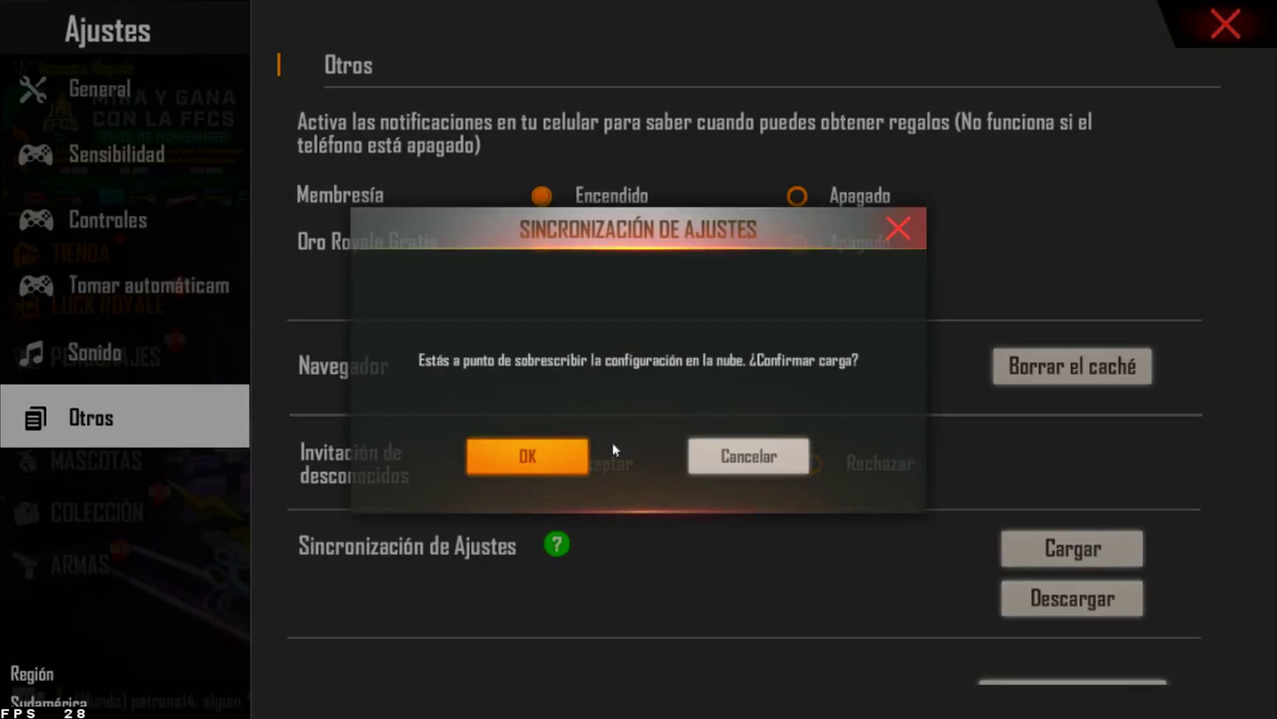
pyautogui.click(525, 458)
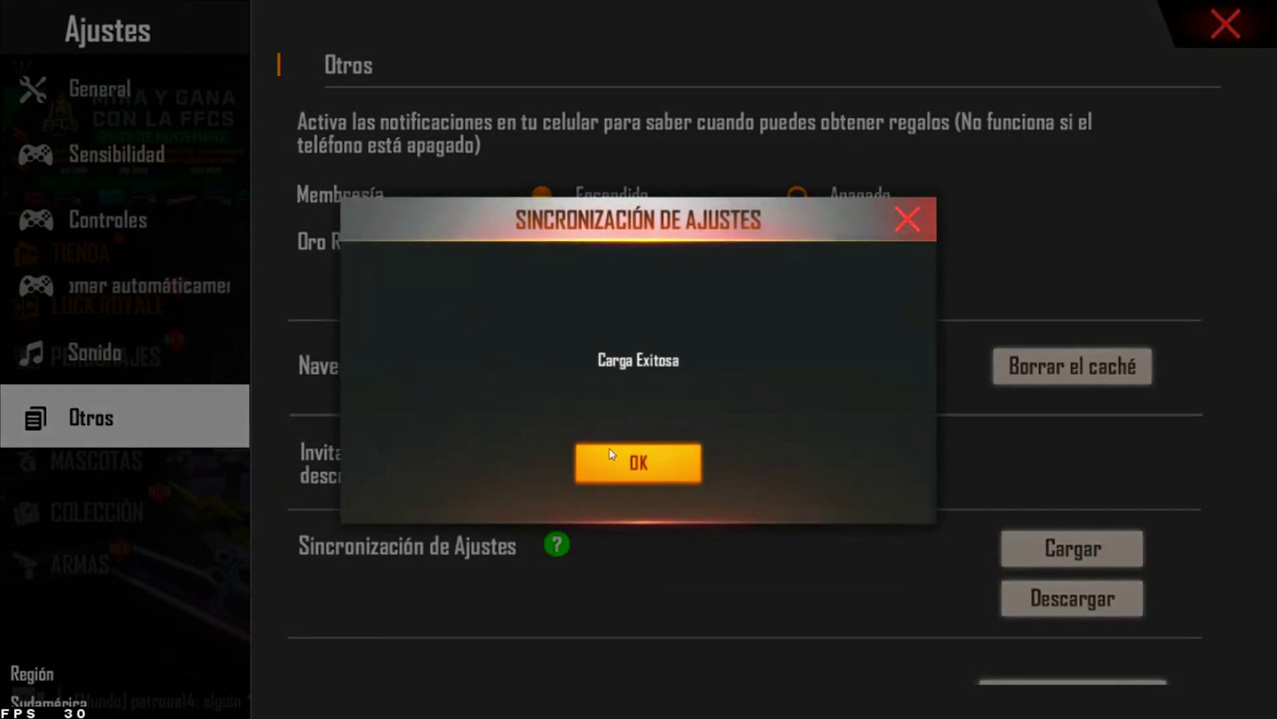
pyautogui.click(641, 467)
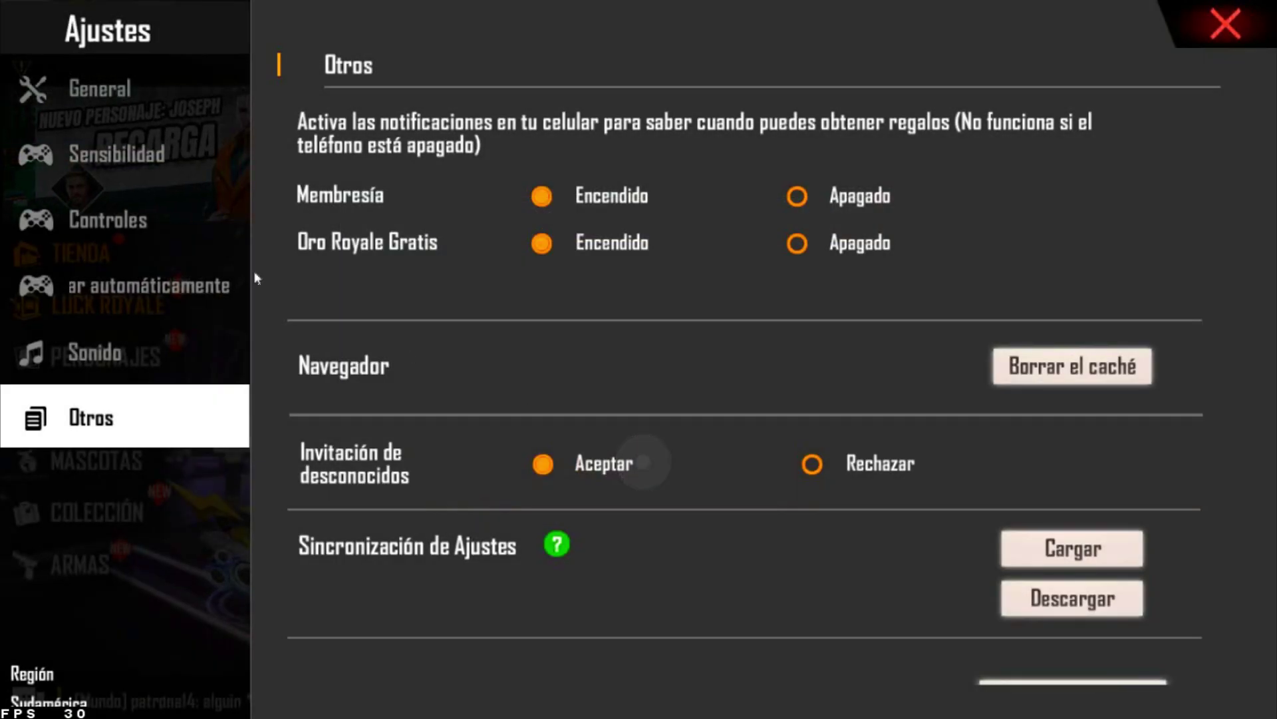
# Set the general graphics quality to Ultra and FPS ALTOS to ALTO, accepting the high-performance suggestion
pyautogui.click(111, 100)
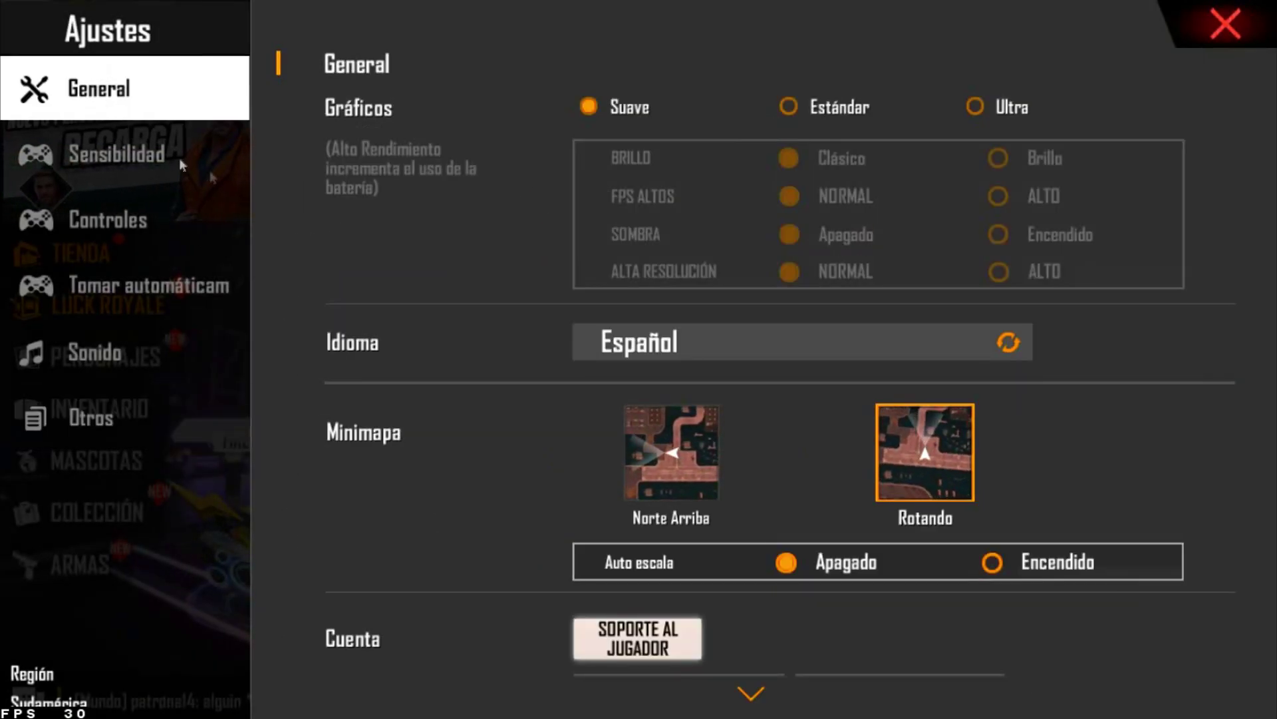
pyautogui.click(975, 107)
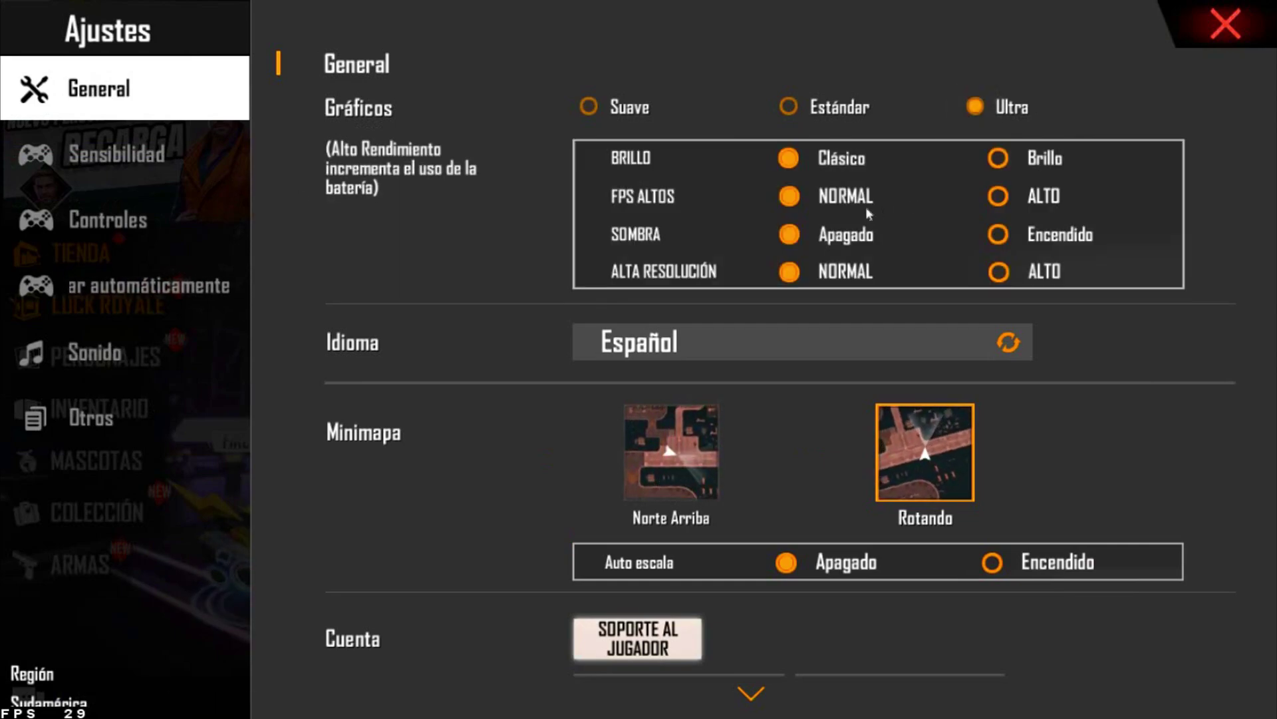
pyautogui.click(998, 196)
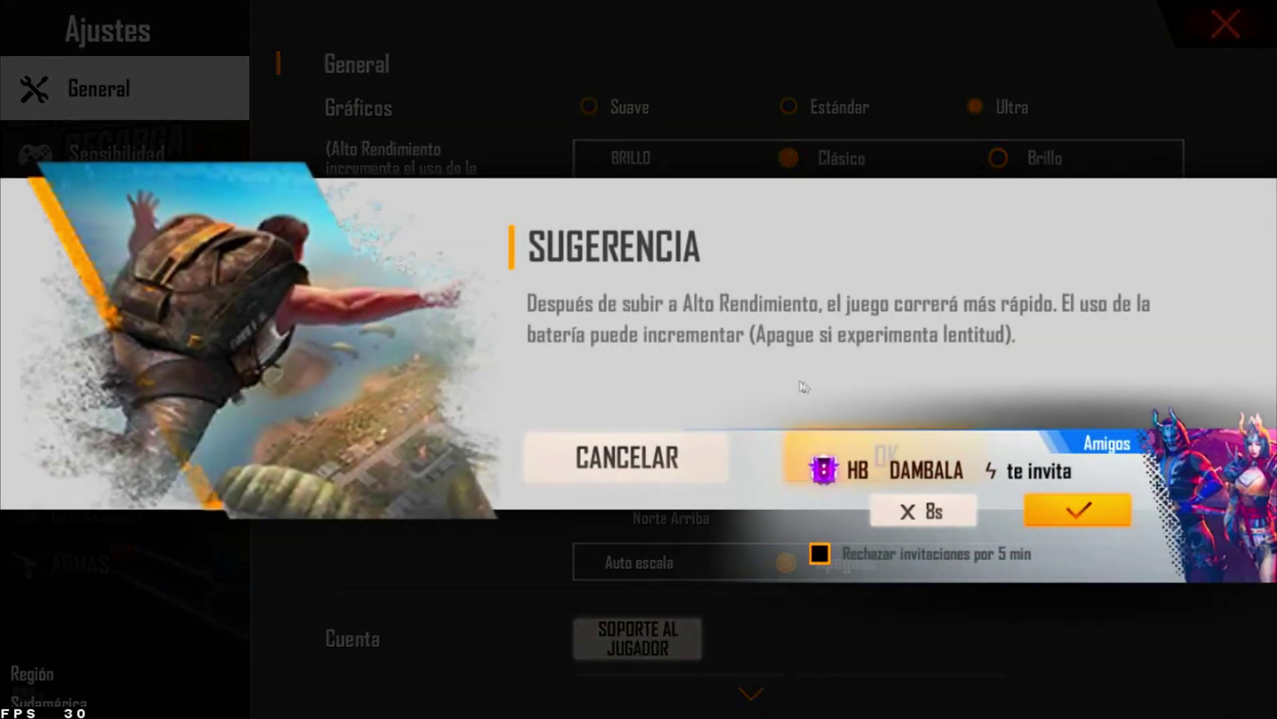
pyautogui.click(885, 459)
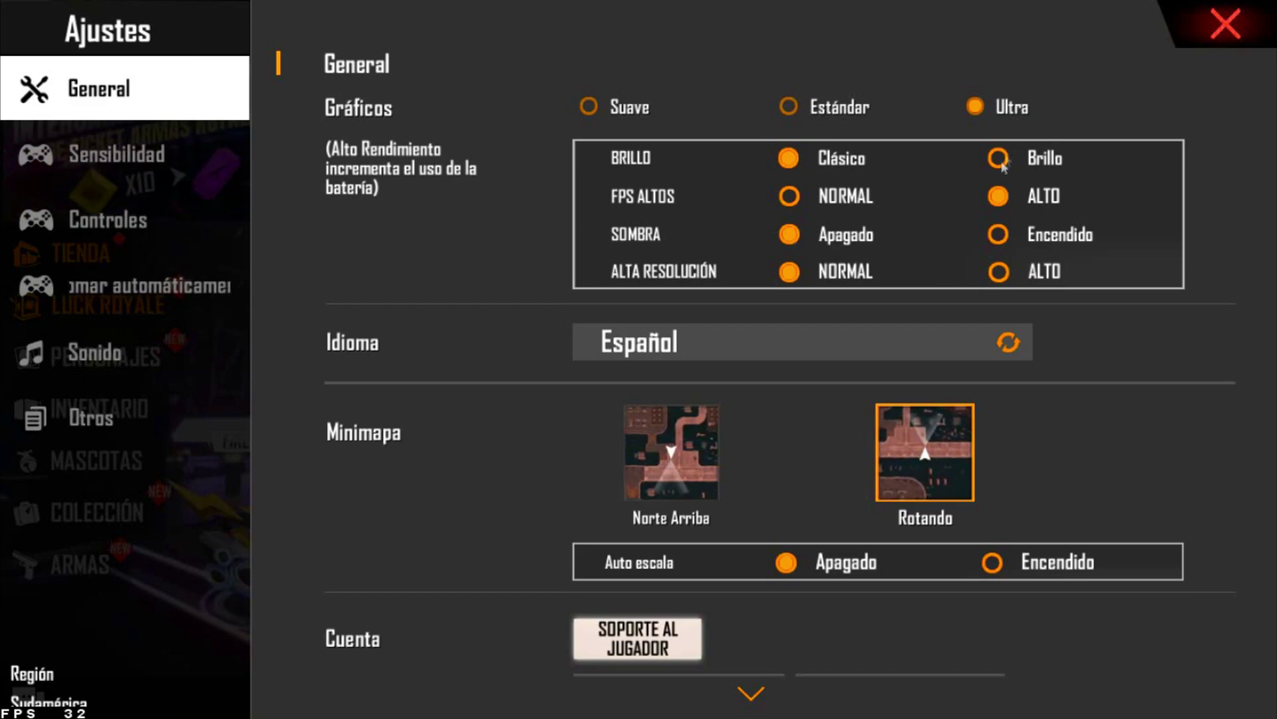
# Download the saved configuration from the cloud through Sincronización de Ajustes in the Otros settings
pyautogui.click(115, 418)
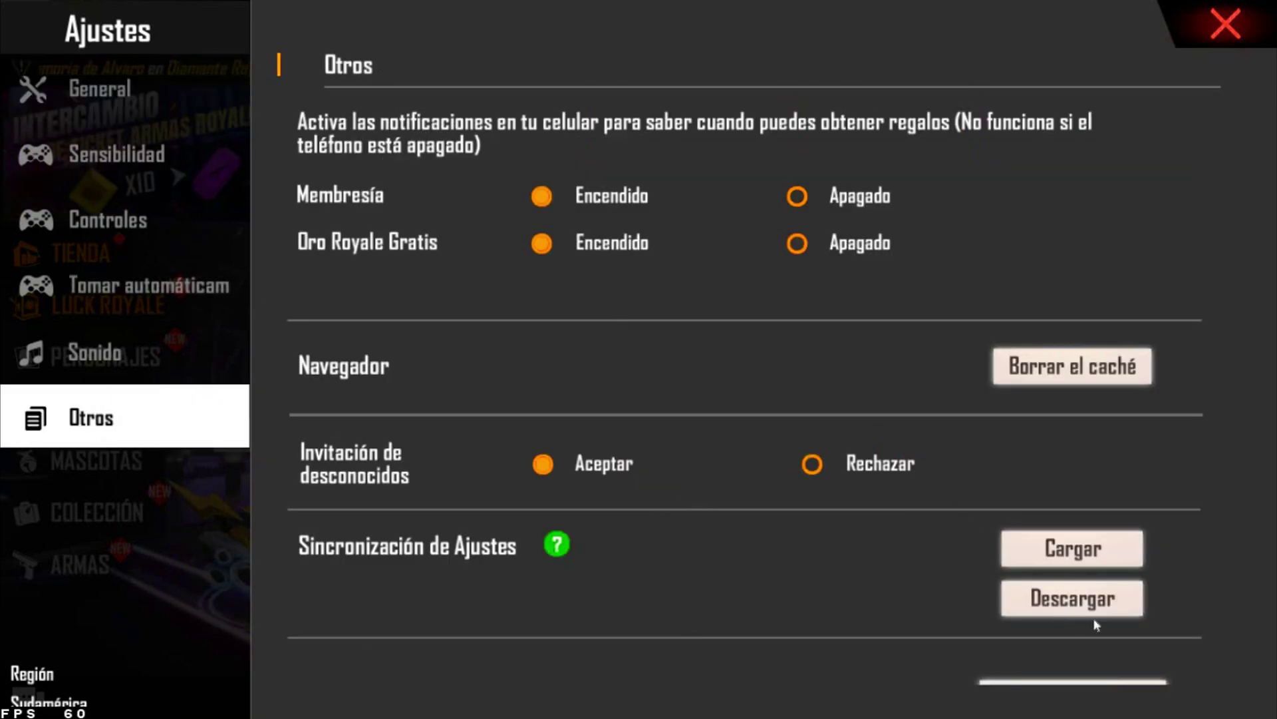
pyautogui.moveTo(570, 581); pyautogui.dragTo(650, 479)
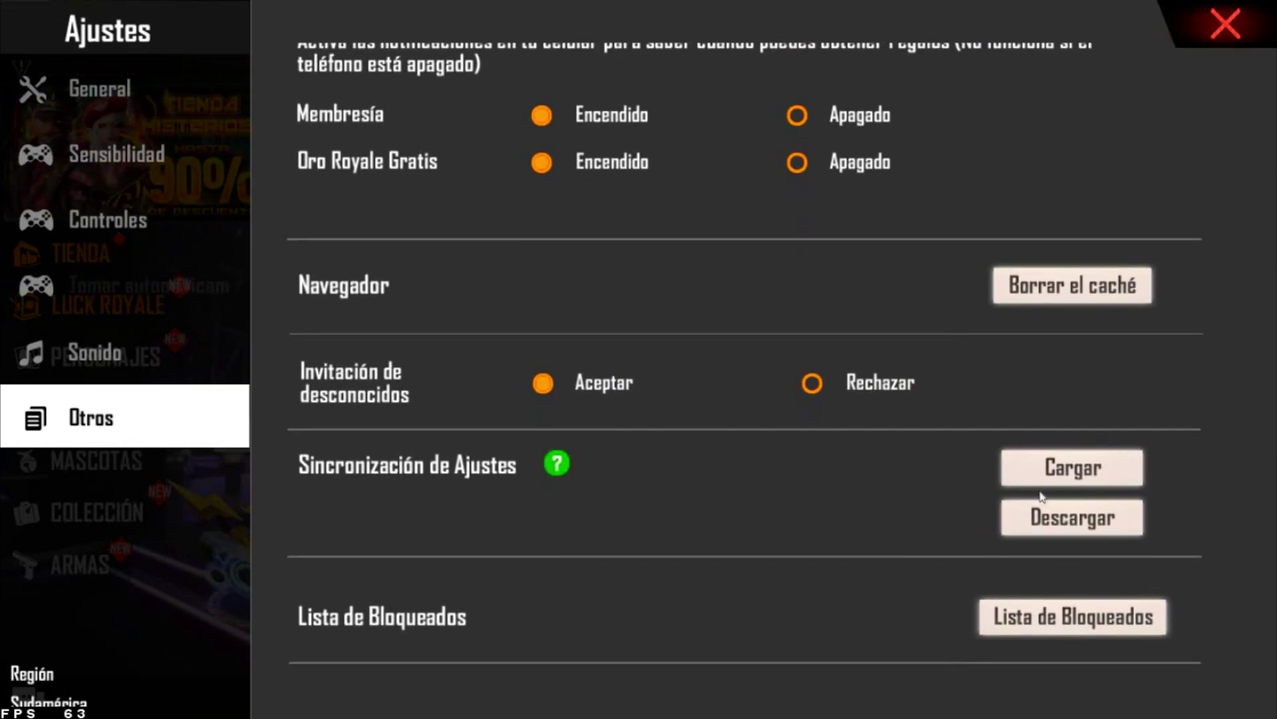
pyautogui.click(1028, 521)
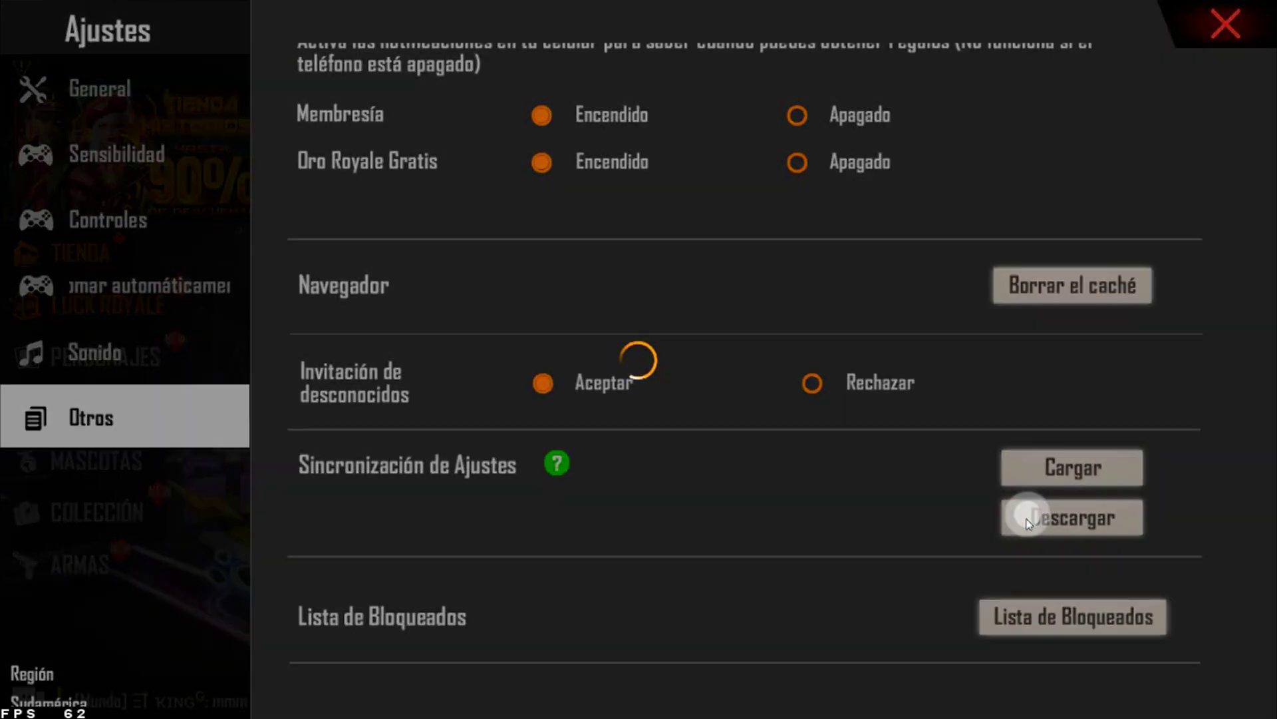
pyautogui.click(576, 477)
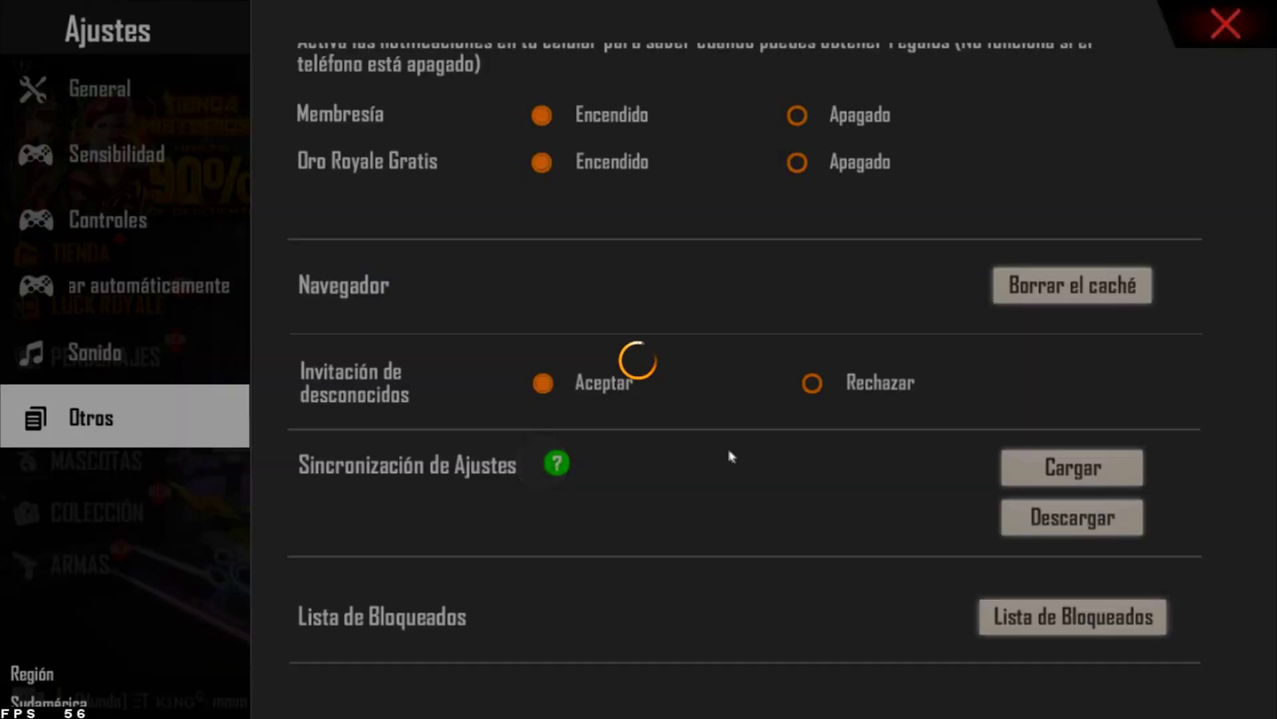